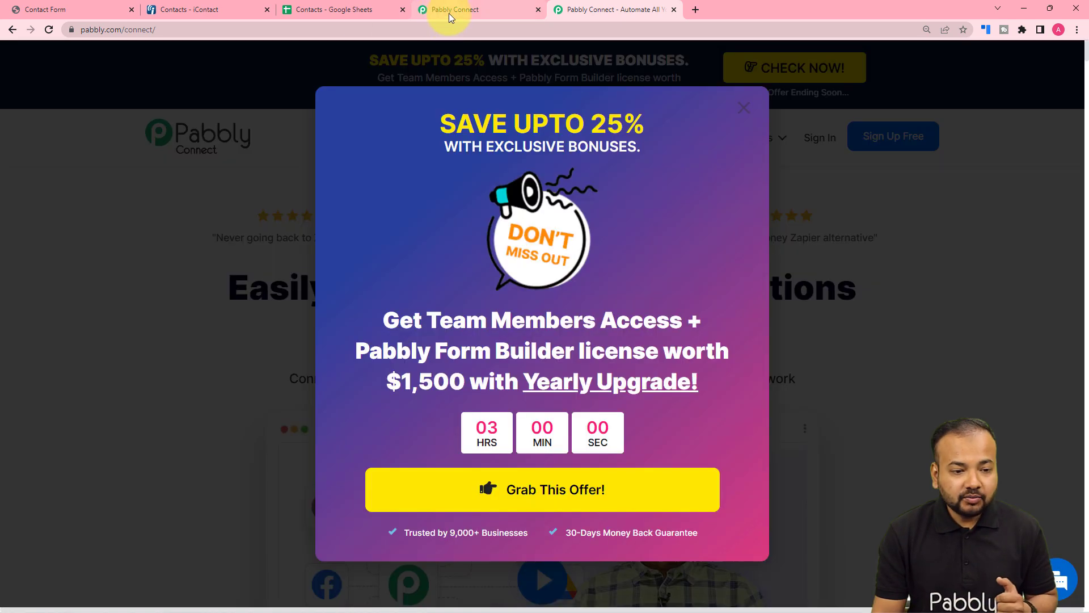
- Create a workflow named "Google Sheets to iContact" from the Pabbly Connect dashboard
click(449, 10)
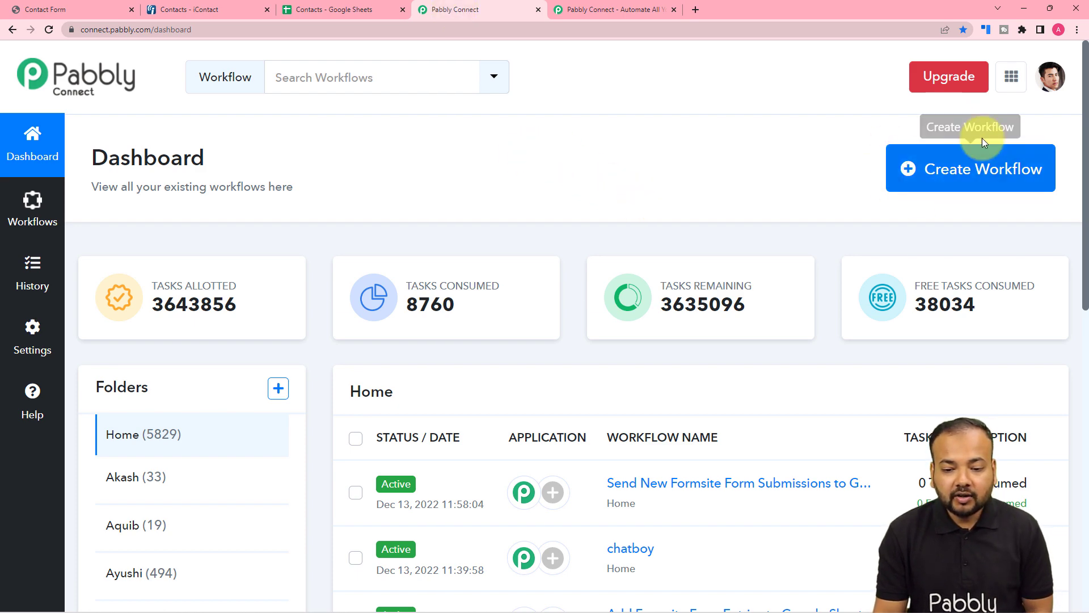
click(942, 168)
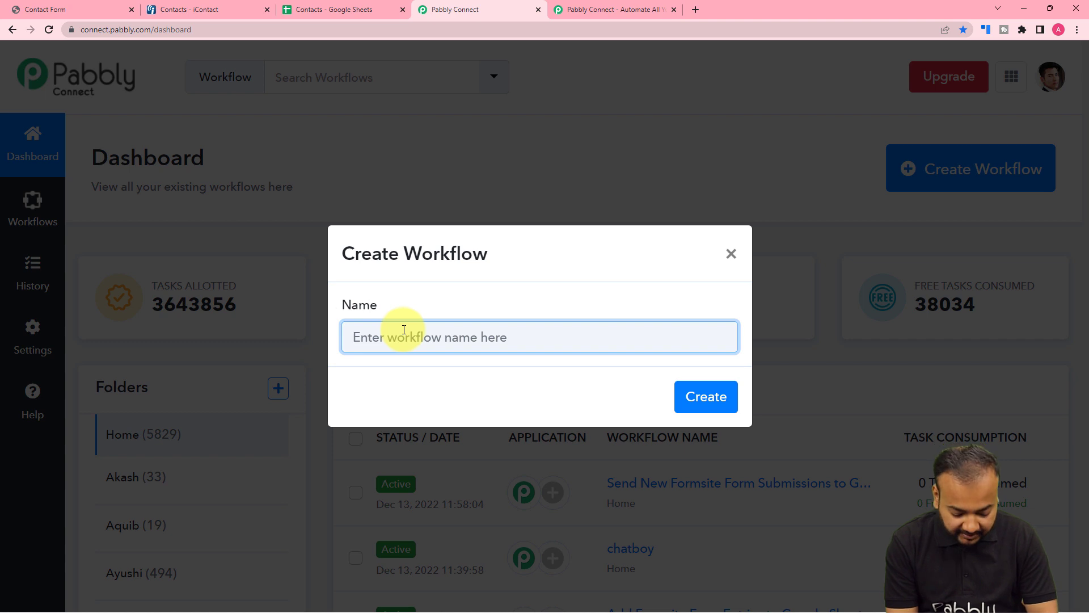
text(Goog)
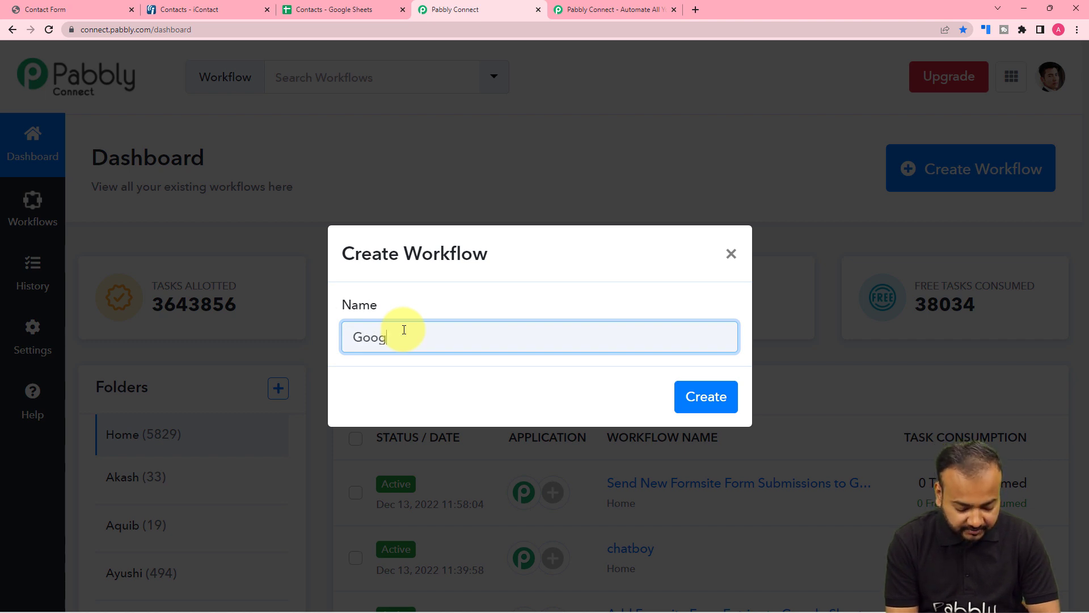
text(le Sheets to iContact)
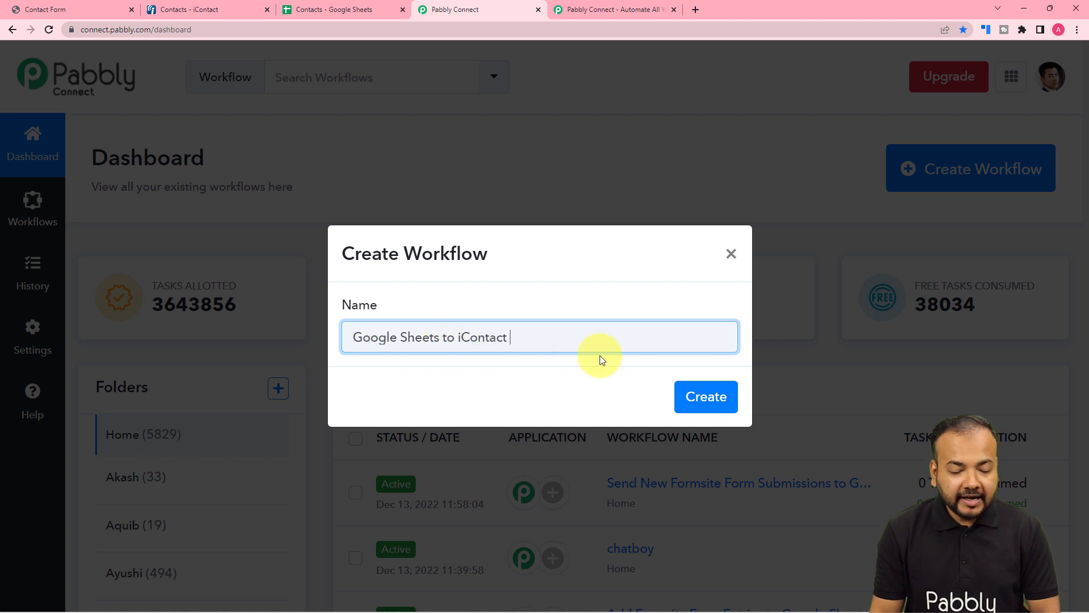
click(718, 399)
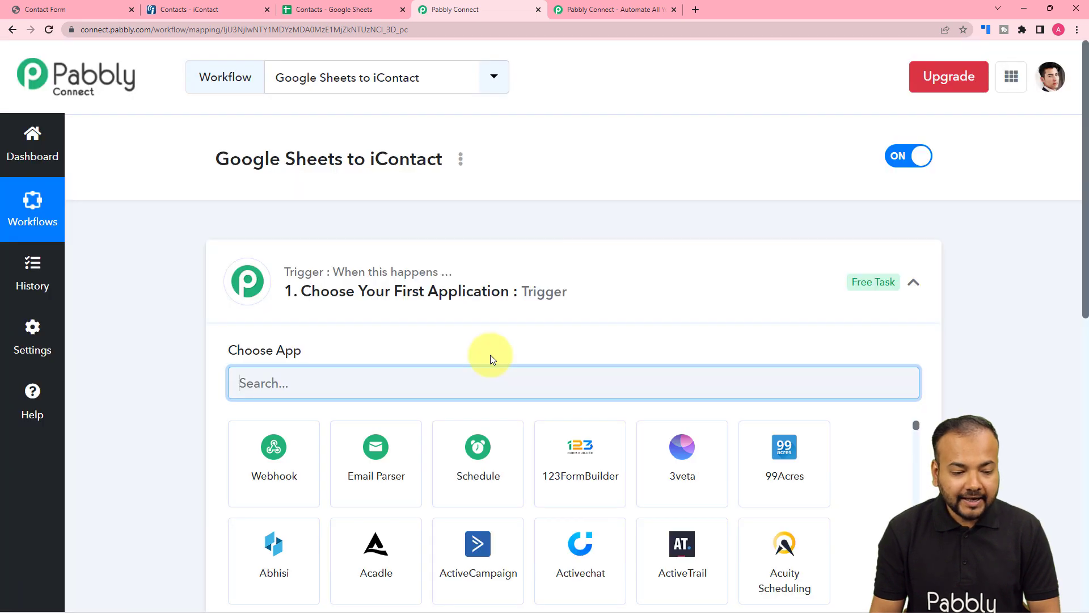
click(913, 282)
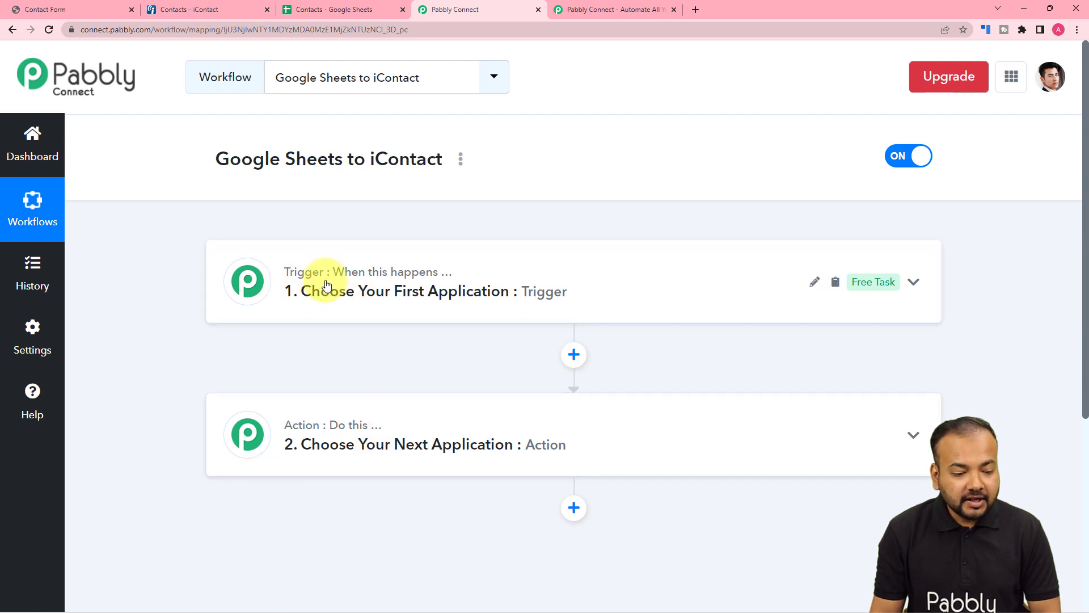
click(326, 283)
click(326, 283)
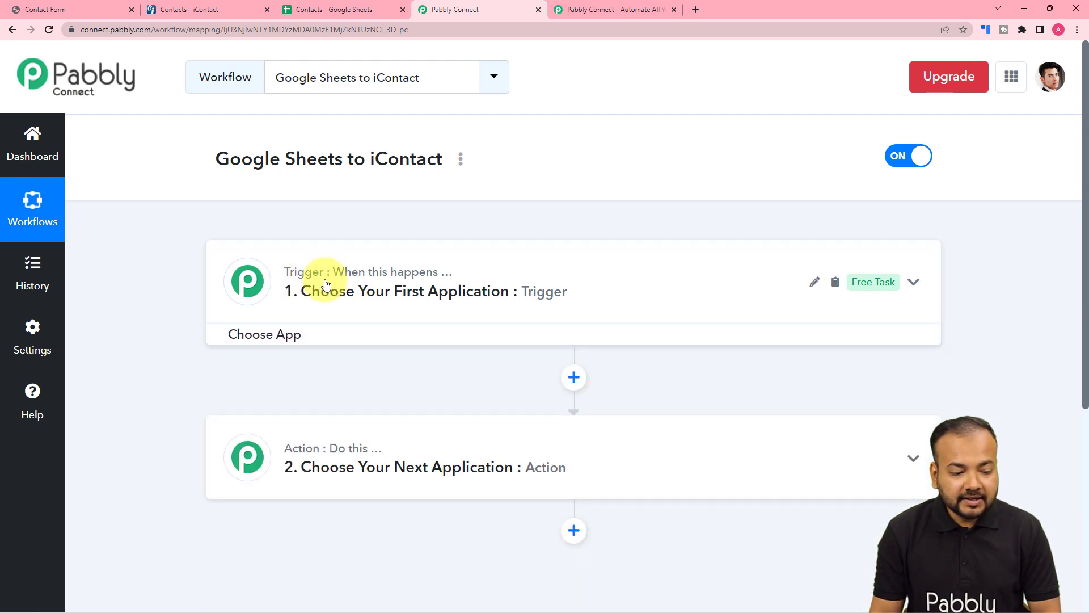
click(326, 284)
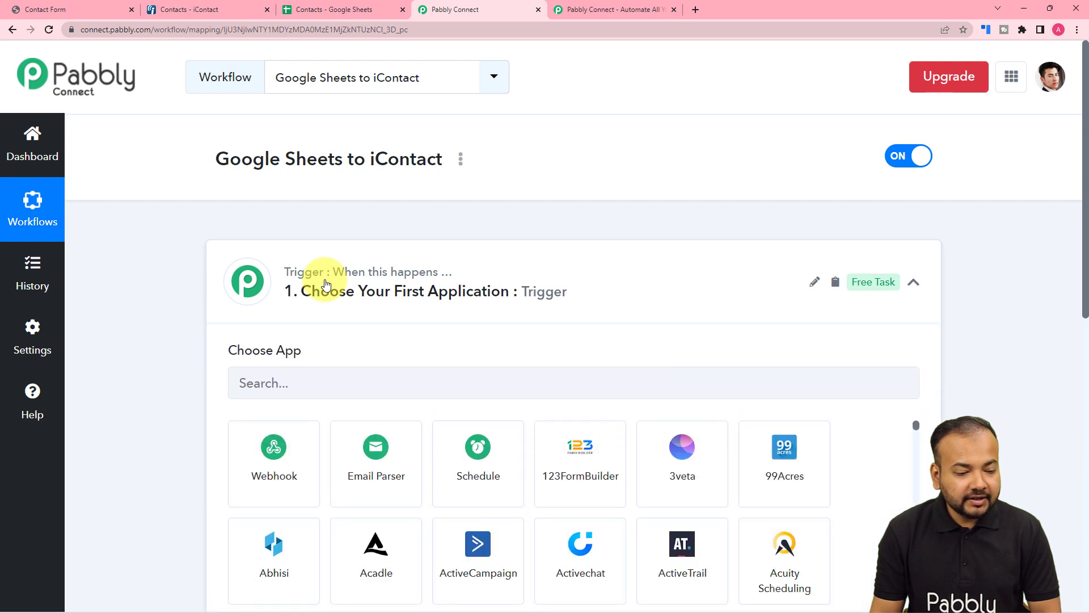
click(327, 284)
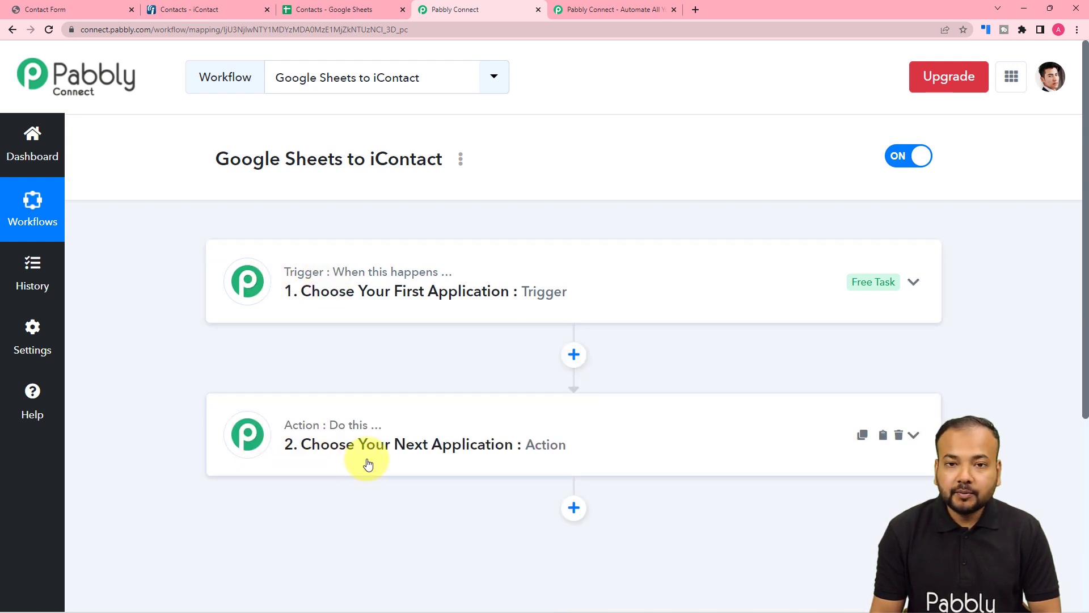
click(405, 300)
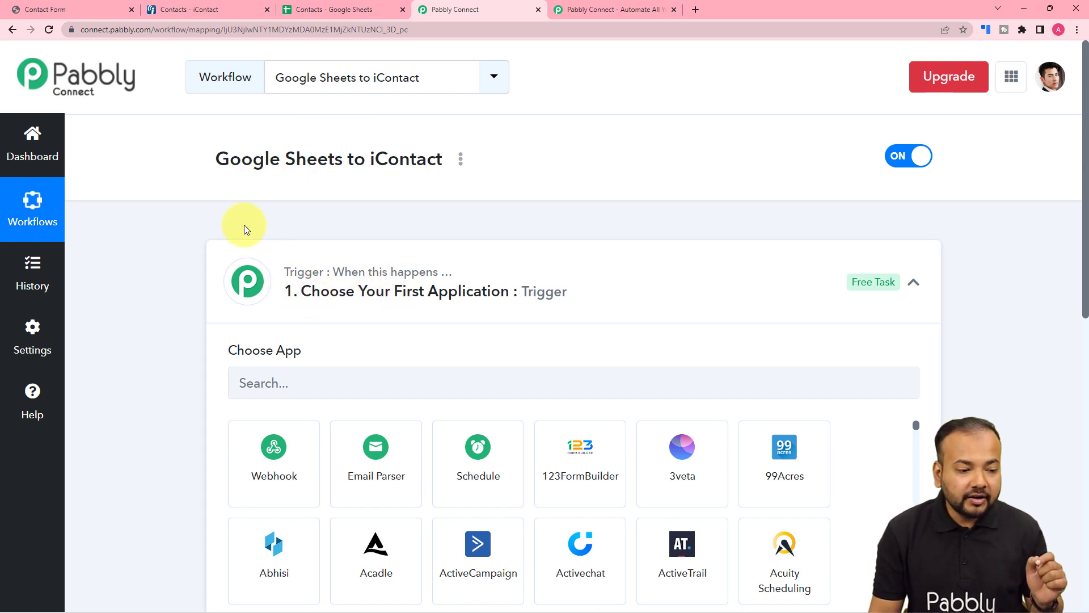
scroll(318, 182, down, 2)
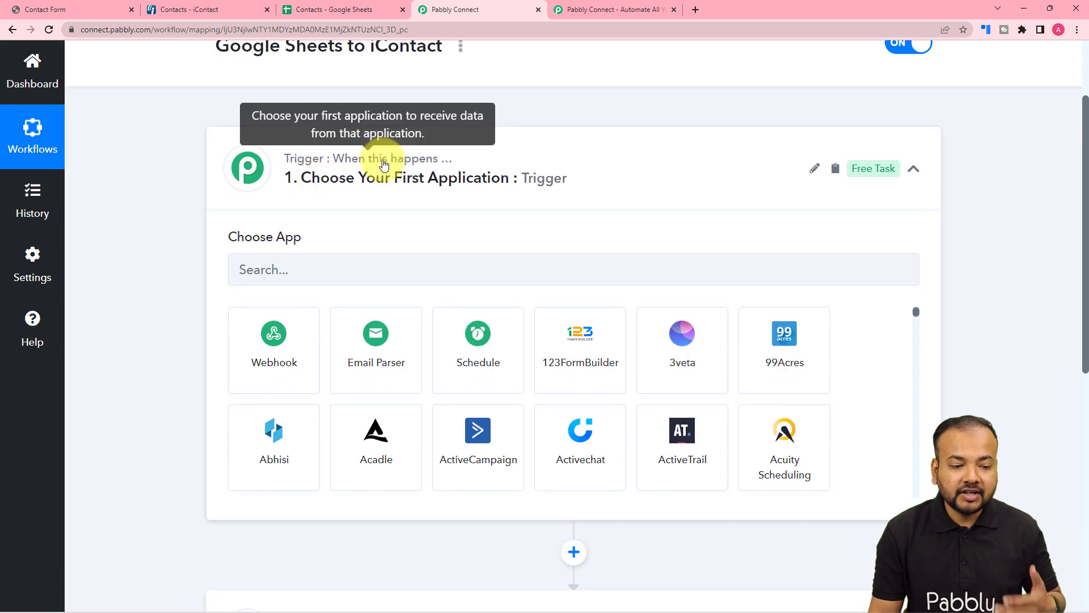
click(389, 164)
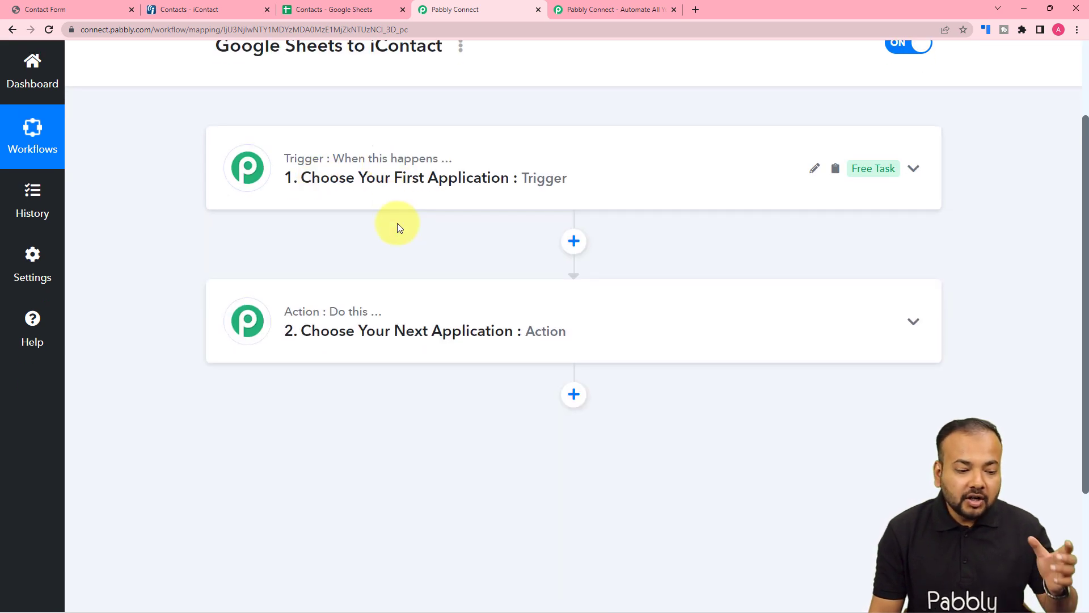
scroll(449, 302, up, 2)
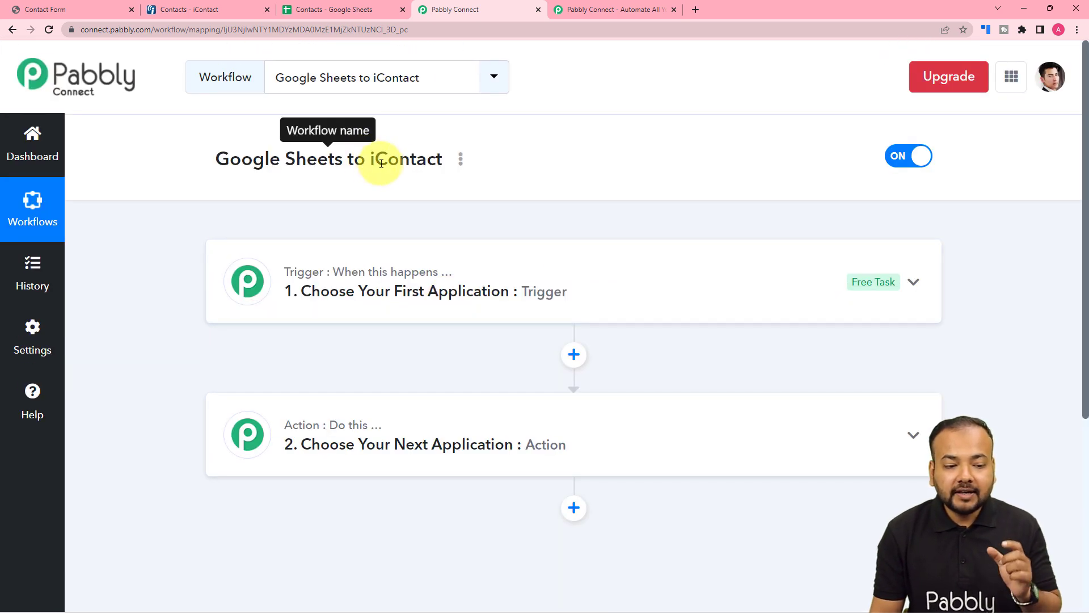
- Set Google Sheets as the trigger application with the New or Updated Spreadsheet Row event
click(436, 291)
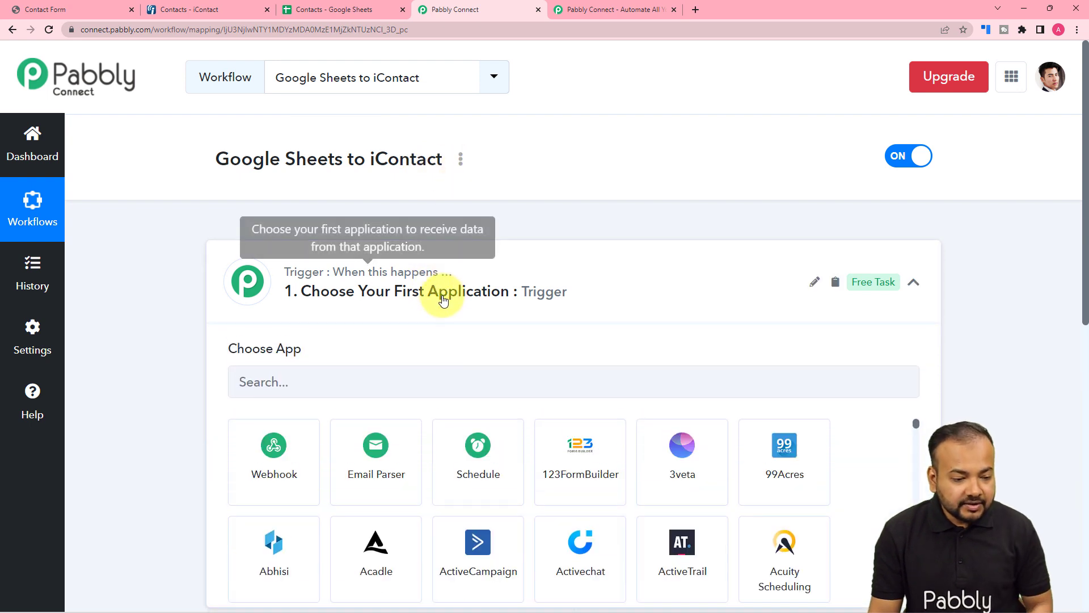
scroll(397, 306, down, 2)
click(387, 266)
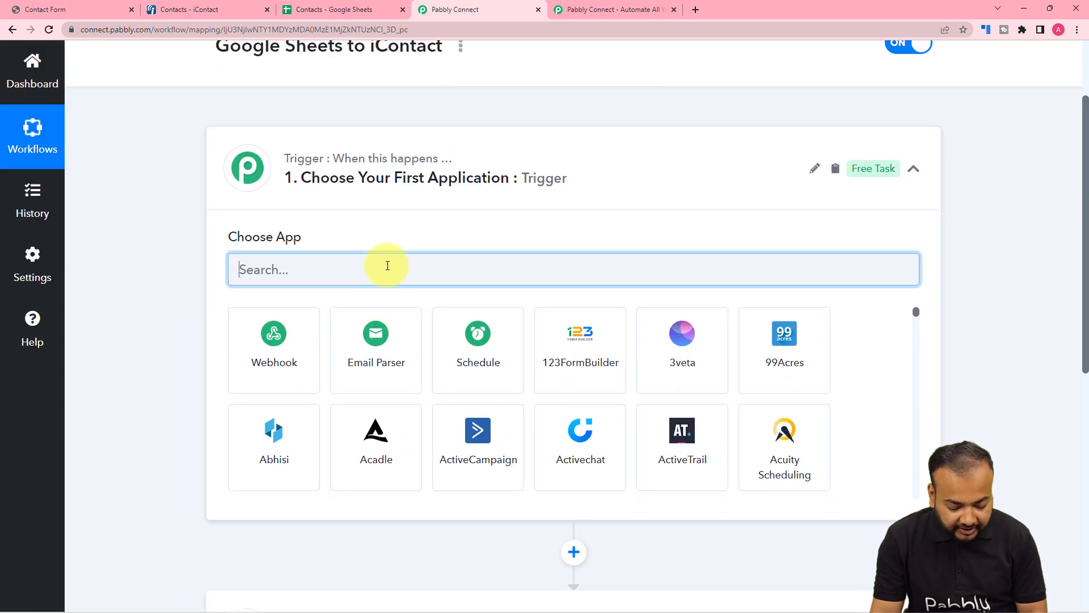
text(goo)
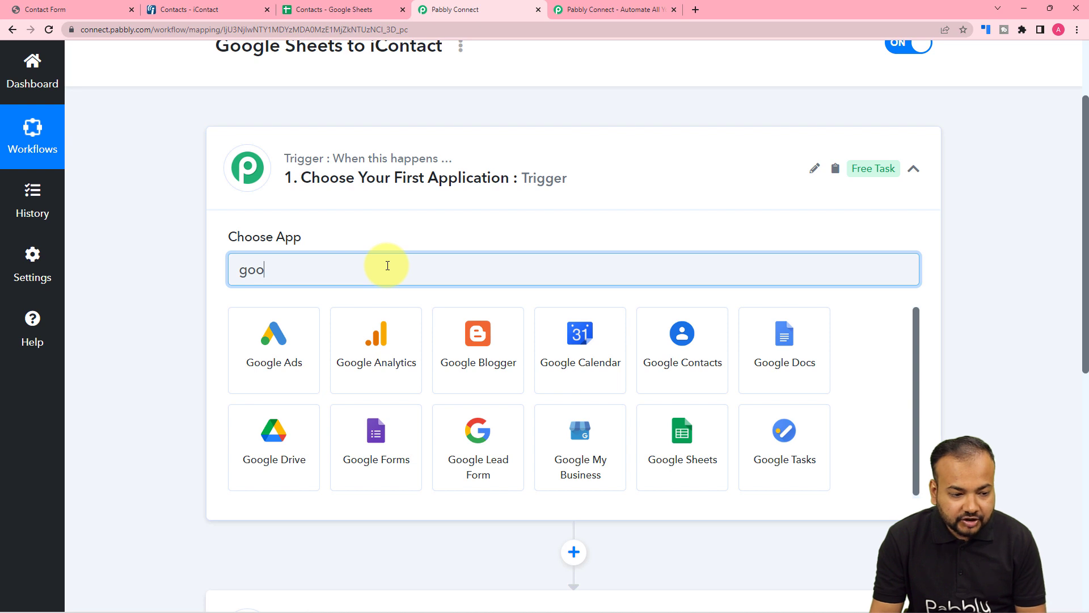
click(687, 445)
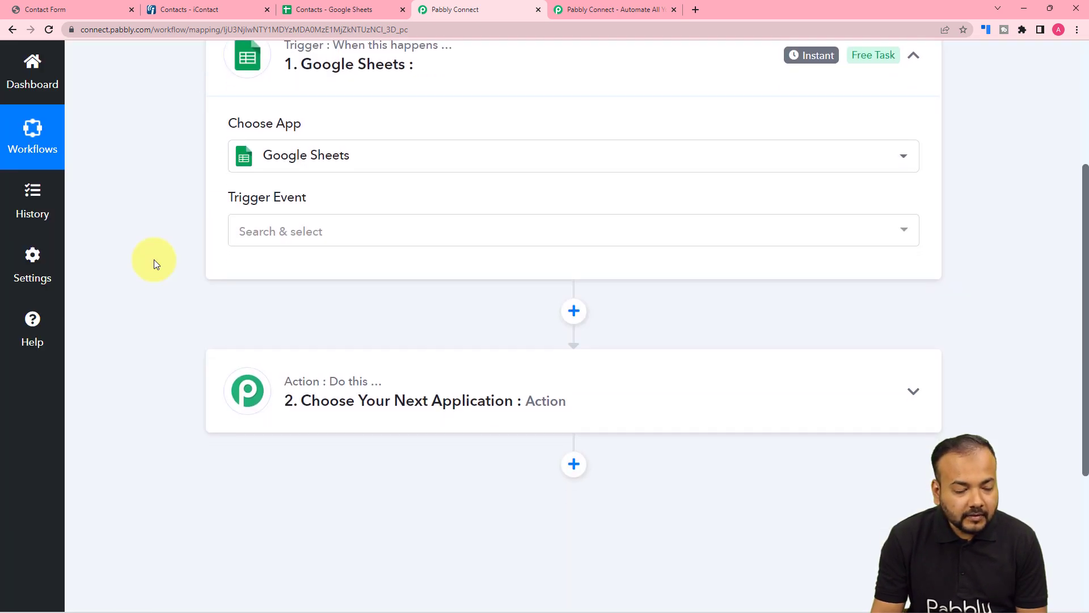
click(246, 231)
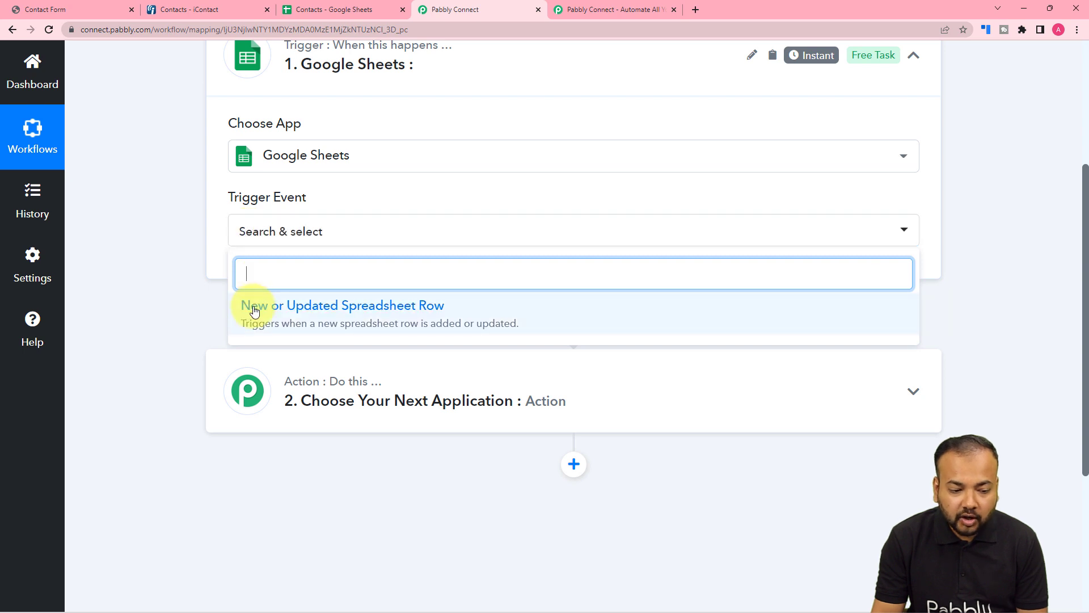
click(444, 312)
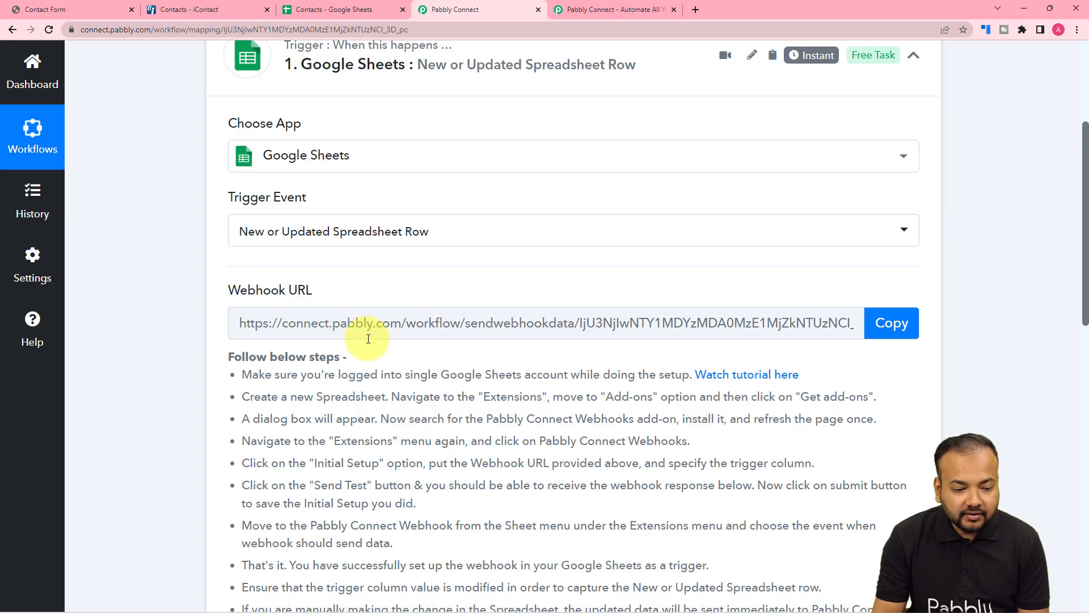
- Copy the trigger's webhook URL and switch to the Contacts spreadsheet in Google Sheets
click(889, 328)
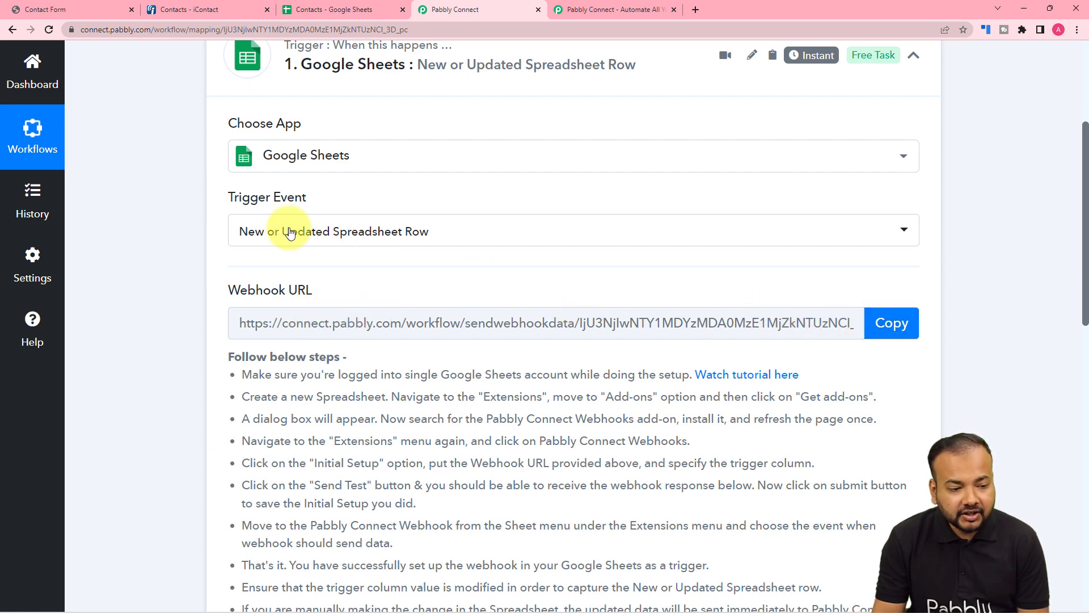
scroll(171, 262, down, 3)
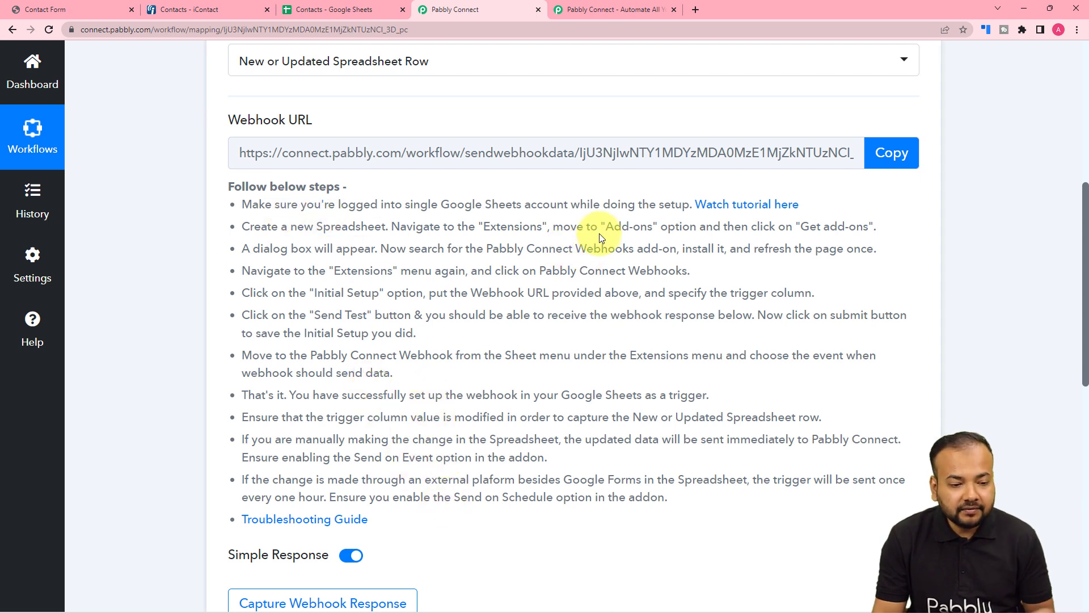
scroll(479, 352, down, 2)
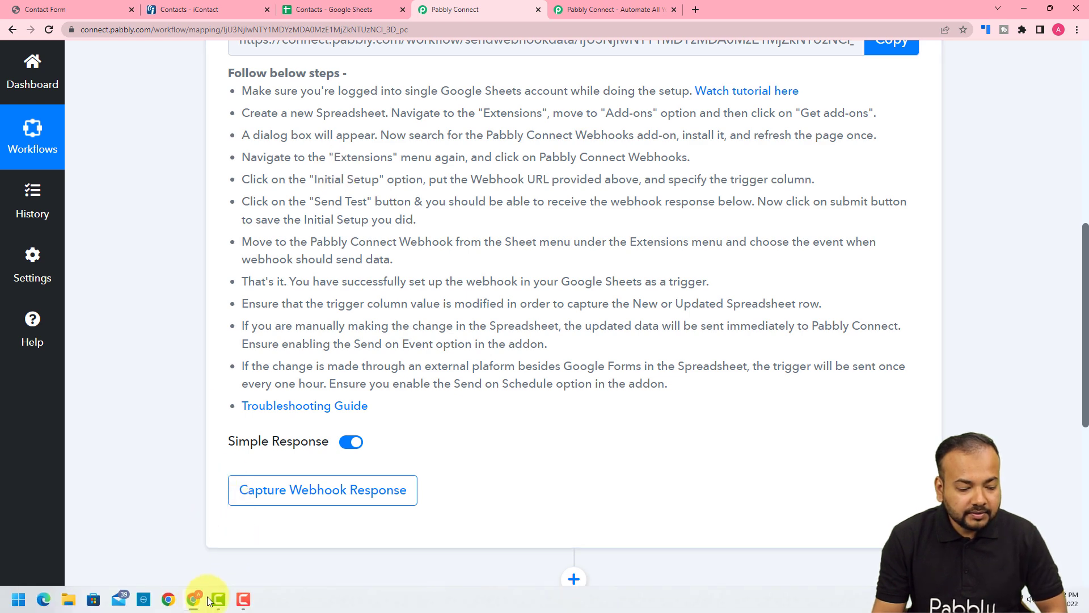
mouse_move(195, 607)
click(221, 551)
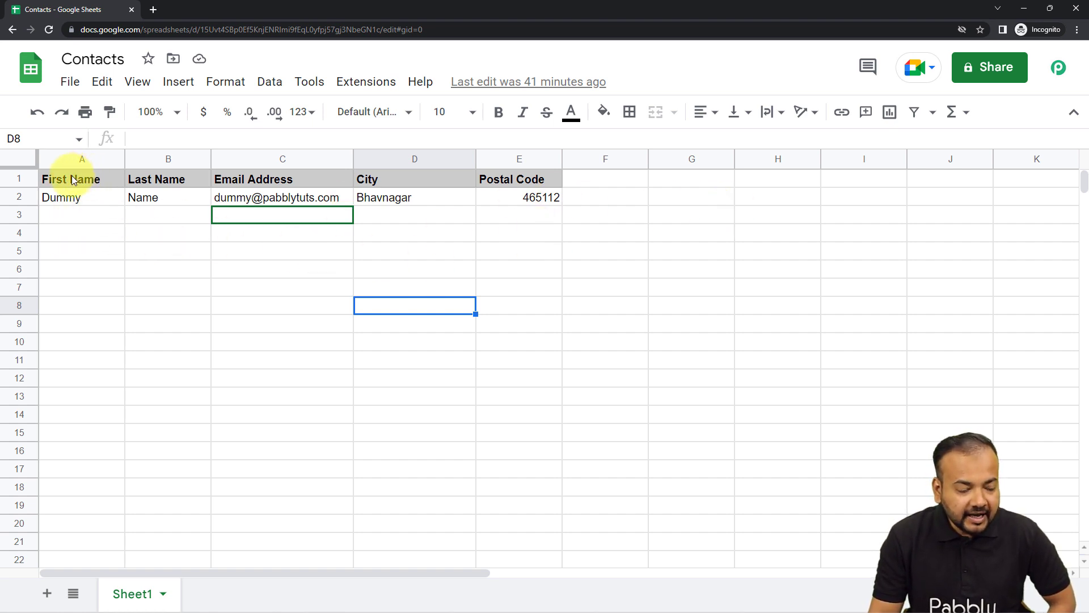
click(81, 213)
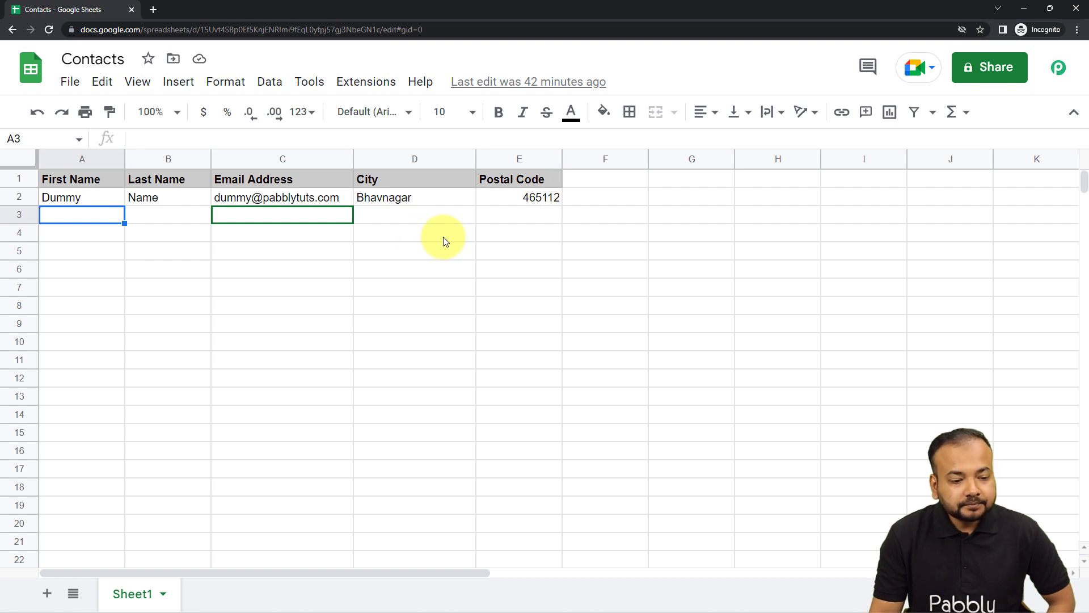
- Look up the Pabbly Connect Webhooks add-on in the Google Workspace Marketplace, and close the marketplace
click(364, 82)
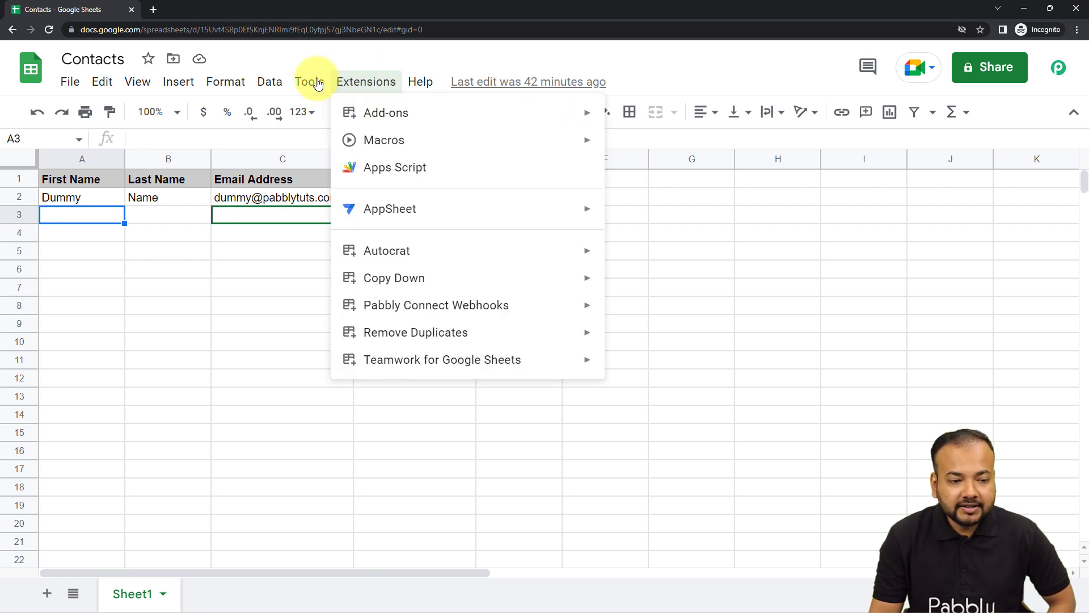
mouse_move(360, 124)
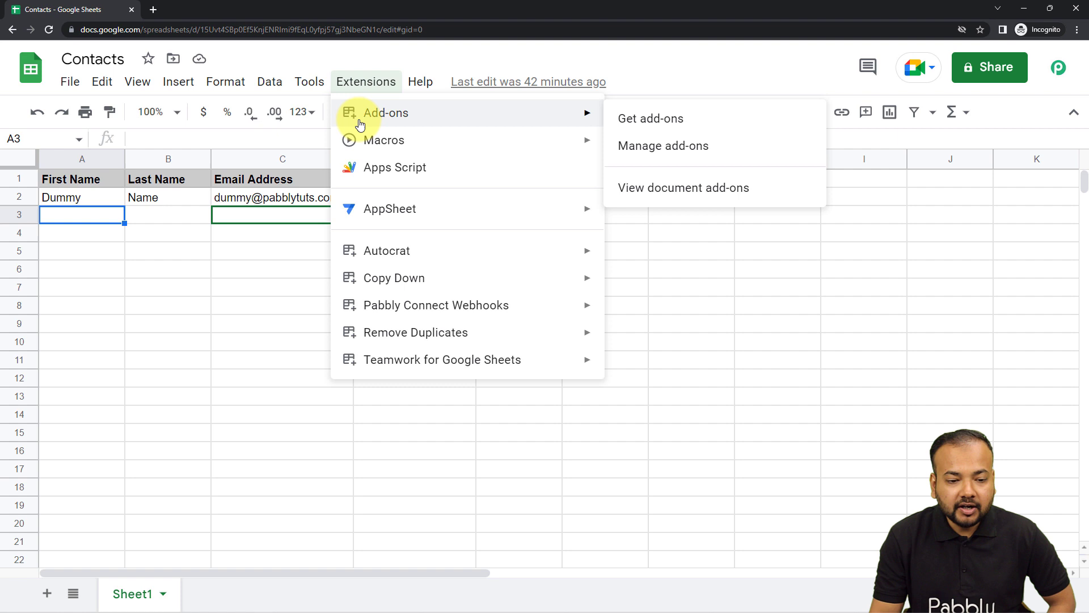
click(710, 118)
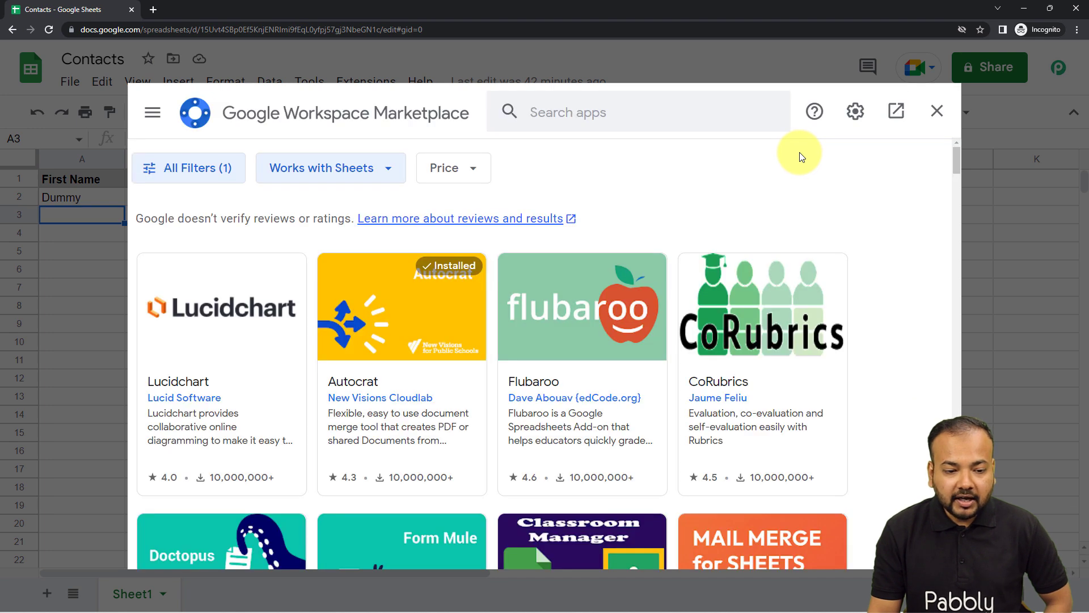
click(714, 118)
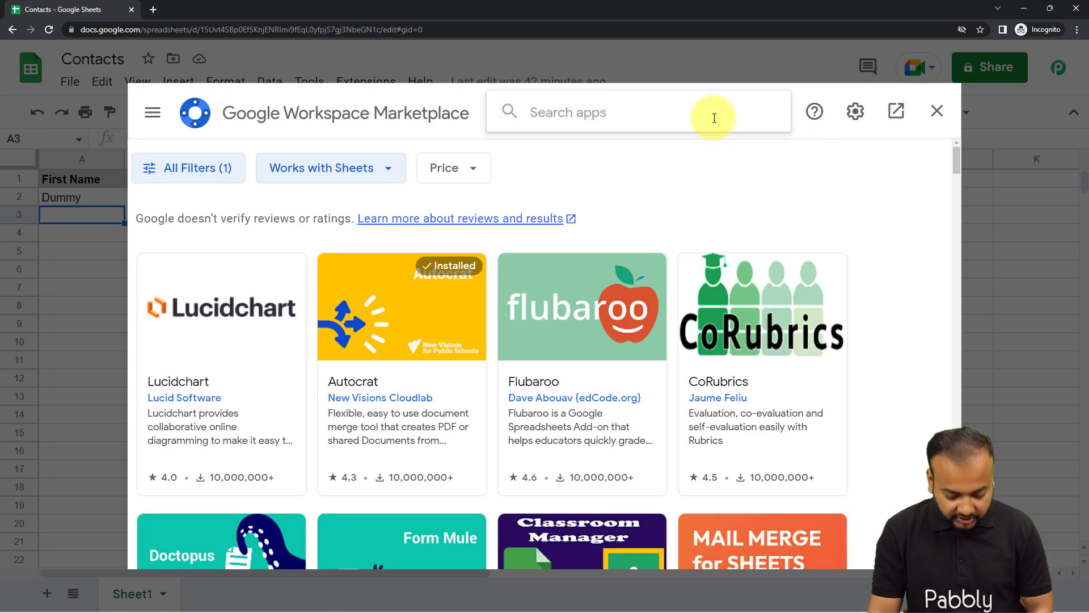
text(pabb)
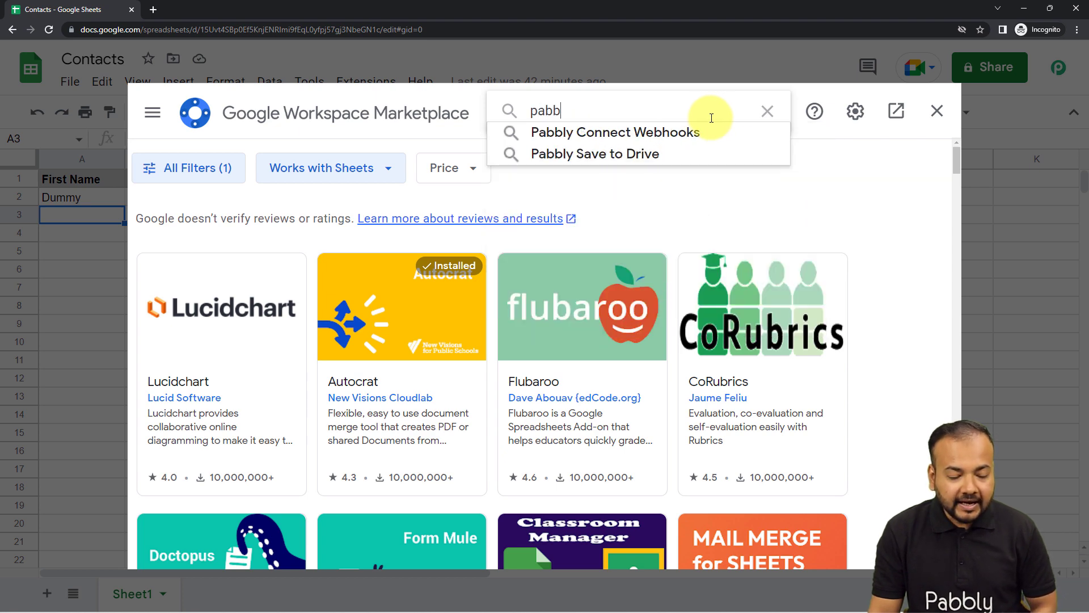
click(652, 134)
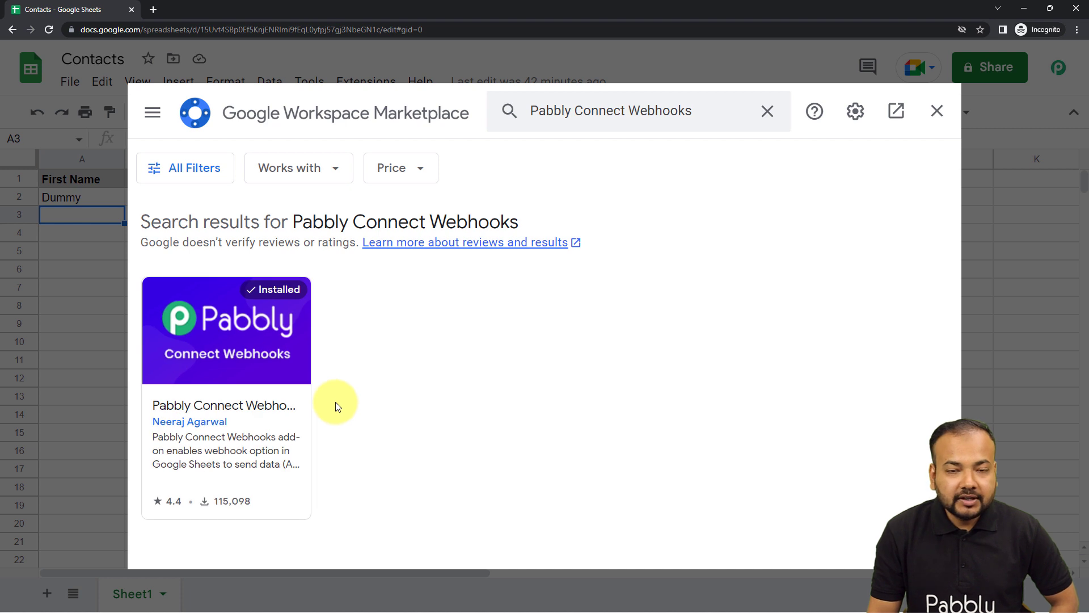
click(940, 114)
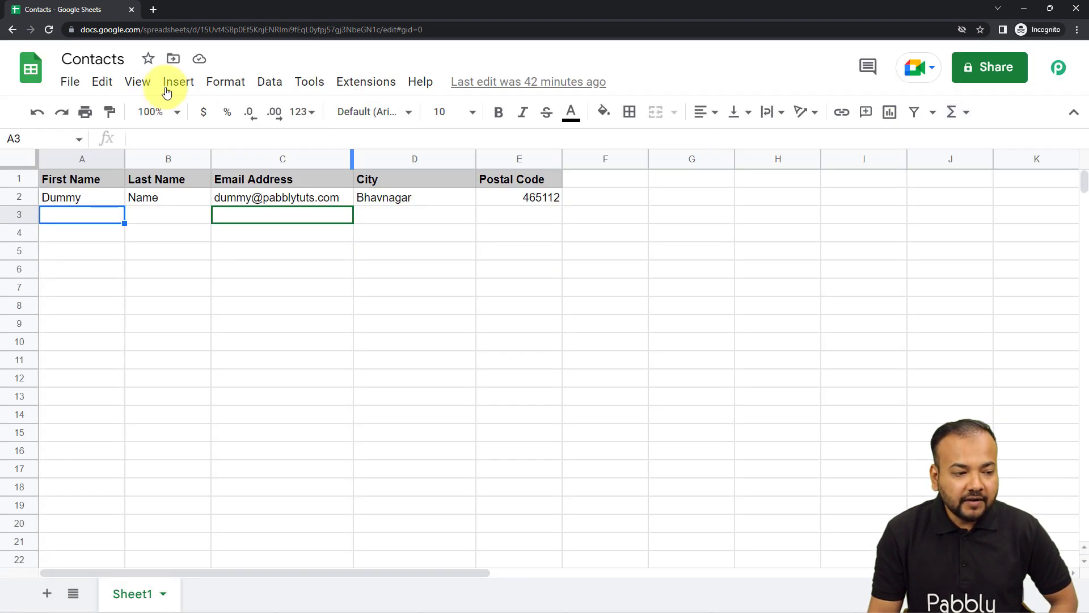
- Reload the spreadsheet and review the webhook URL and trigger column in the Pabbly Connect Webhooks initial setup
click(47, 33)
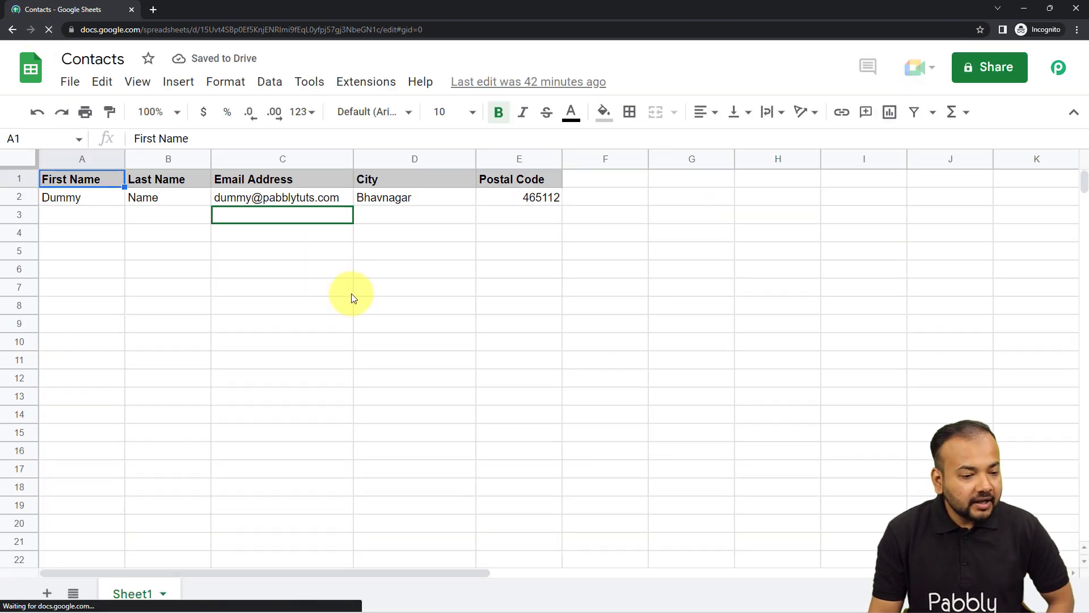
click(375, 81)
mouse_move(364, 312)
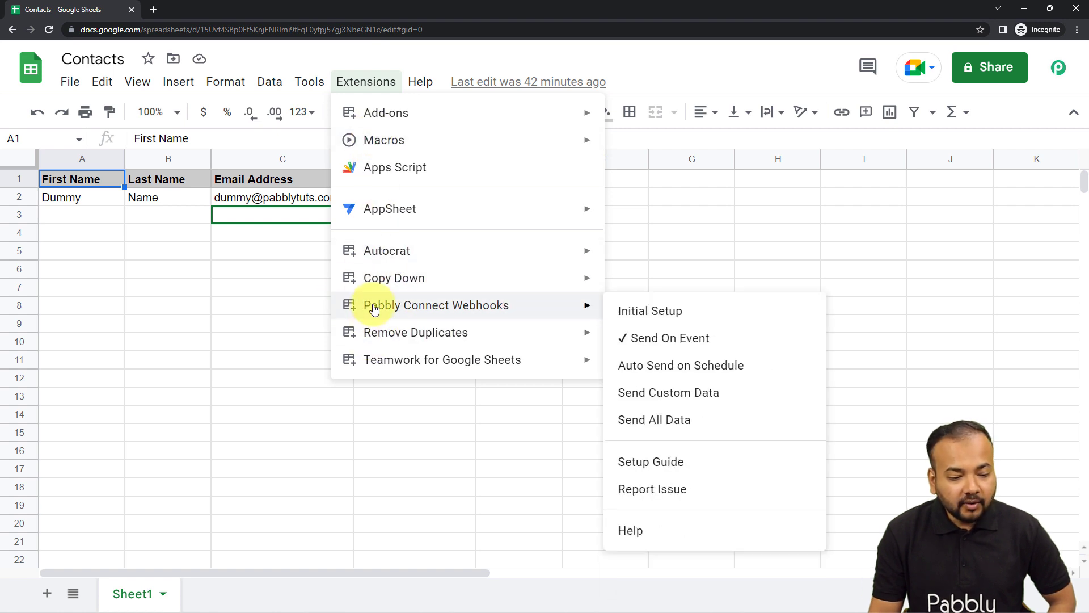
click(642, 323)
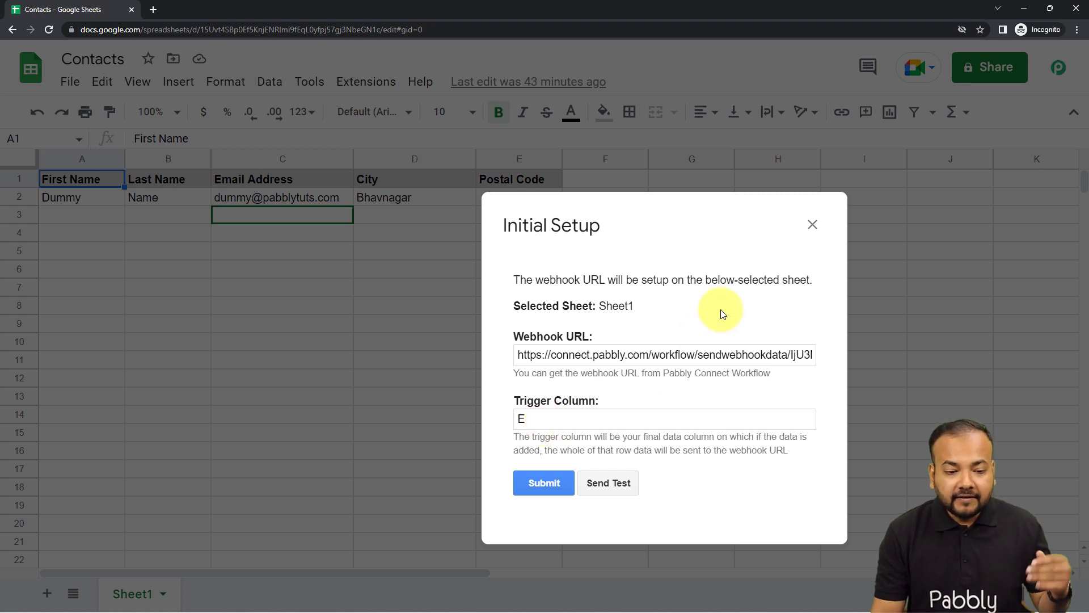
click(812, 225)
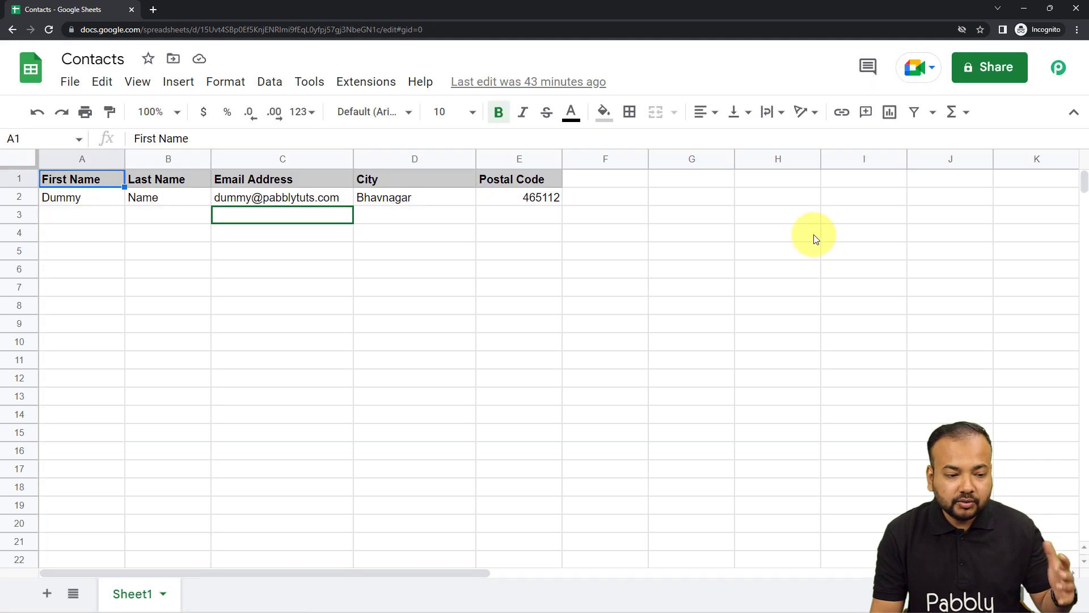
click(87, 216)
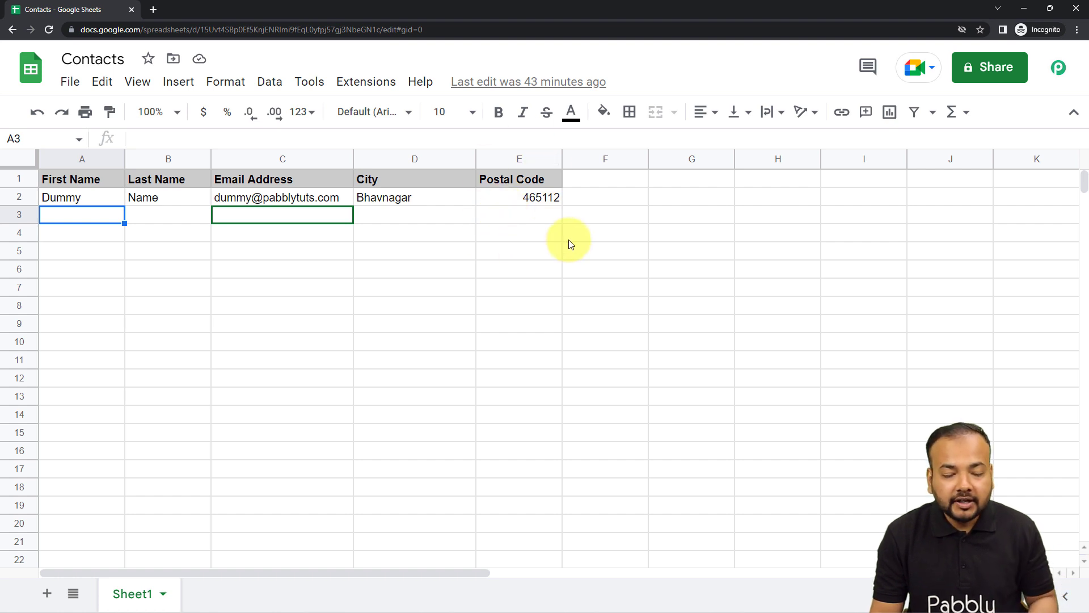
click(515, 217)
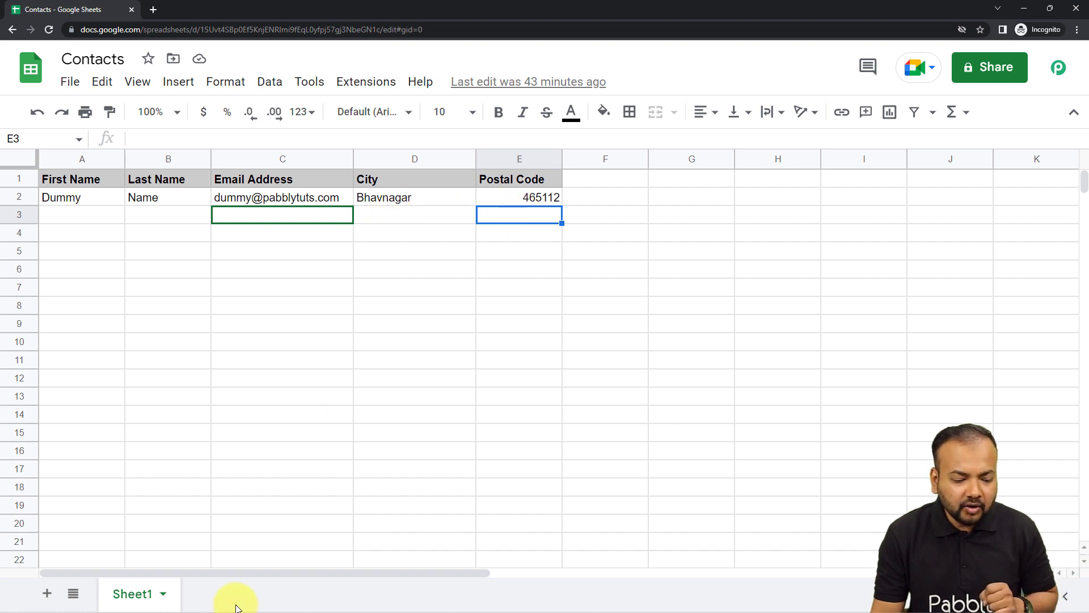
- Switch to the Pabbly Connect workflow, copy the trigger's webhook URL again and return to the Contacts spreadsheet
mouse_move(172, 606)
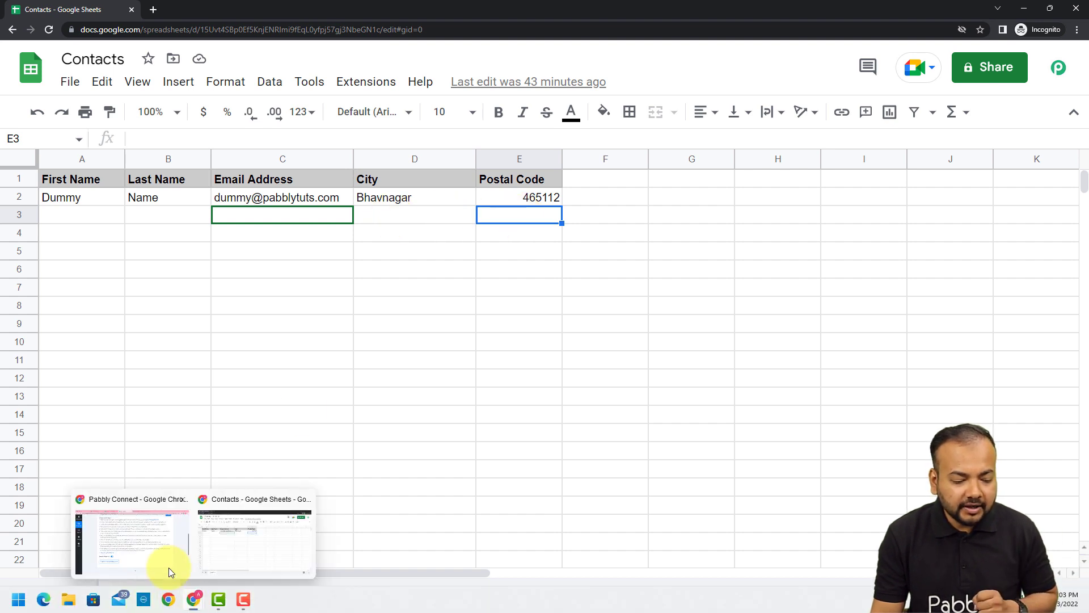
click(183, 520)
scroll(890, 261, up, 3)
click(891, 209)
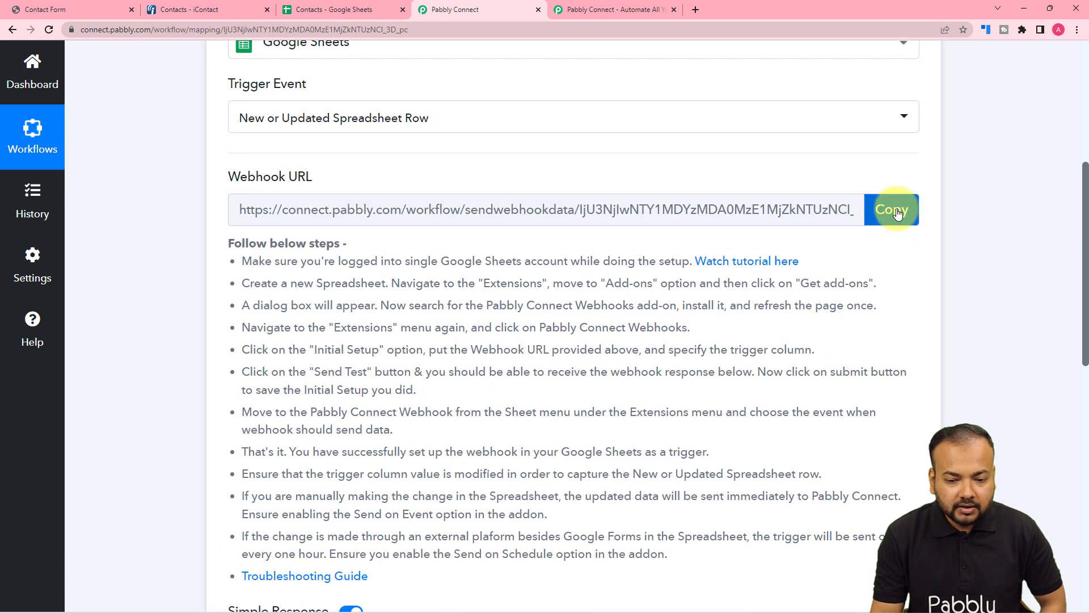
scroll(194, 235, down, 6)
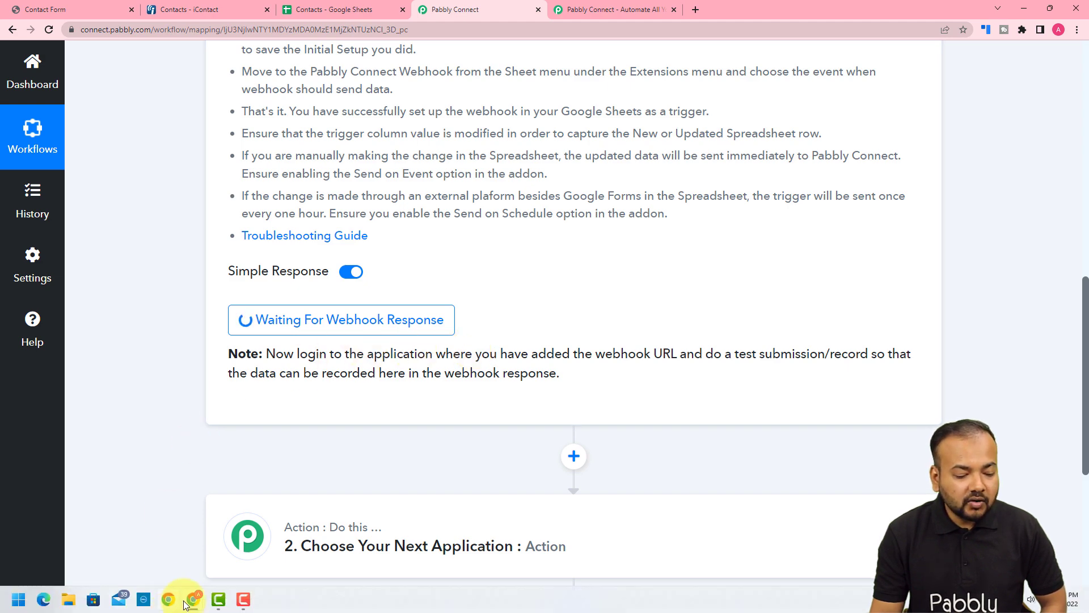
mouse_move(193, 606)
click(252, 539)
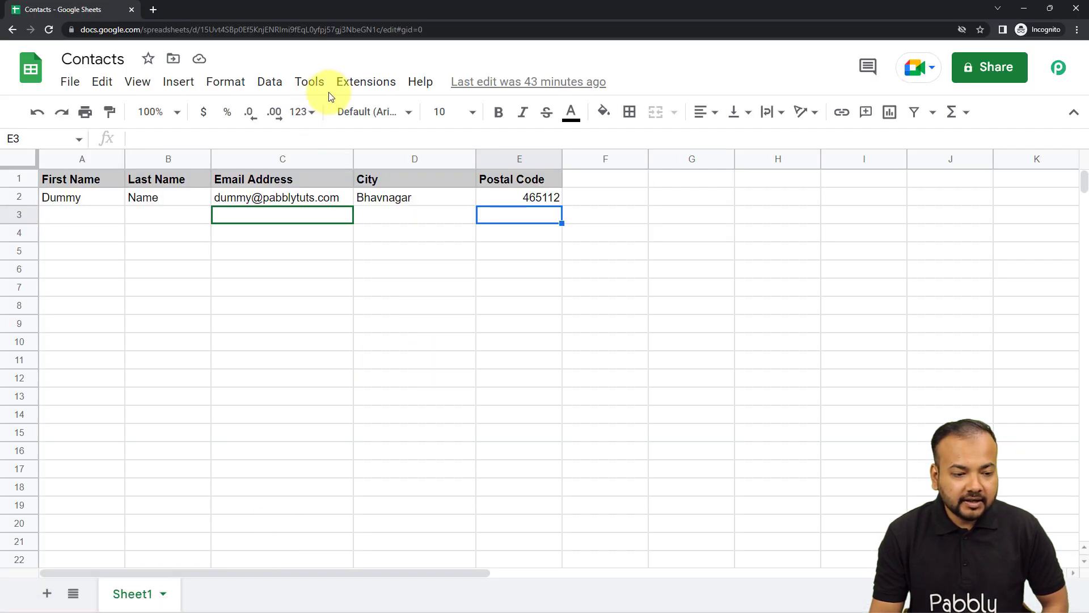
- Replace the webhook URL in the Pabbly Connect Webhooks initial setup of Sheet1 with the copied URL
click(349, 83)
mouse_move(359, 308)
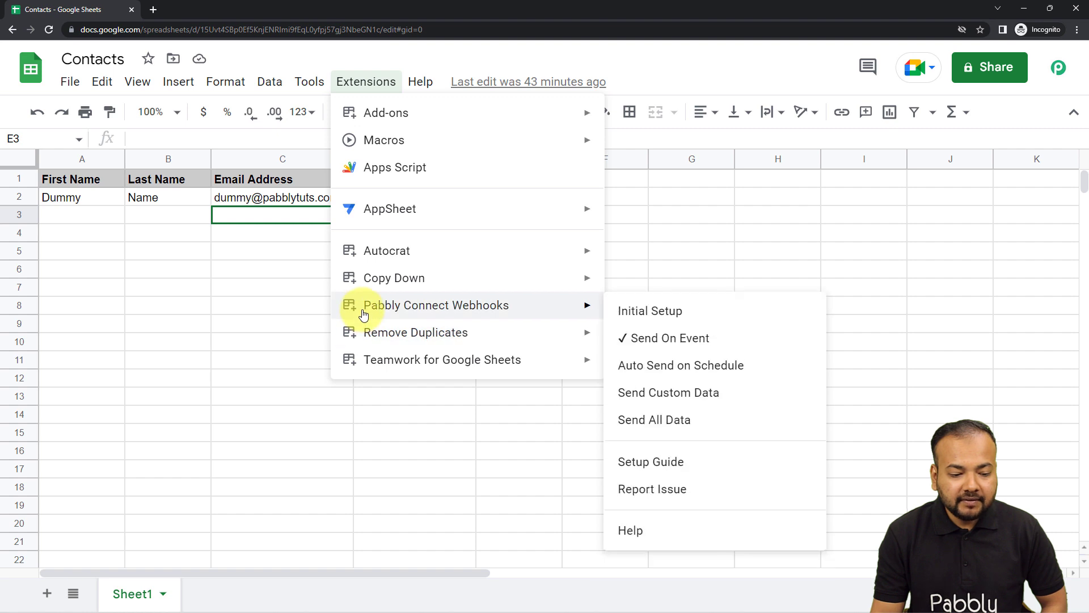
click(650, 312)
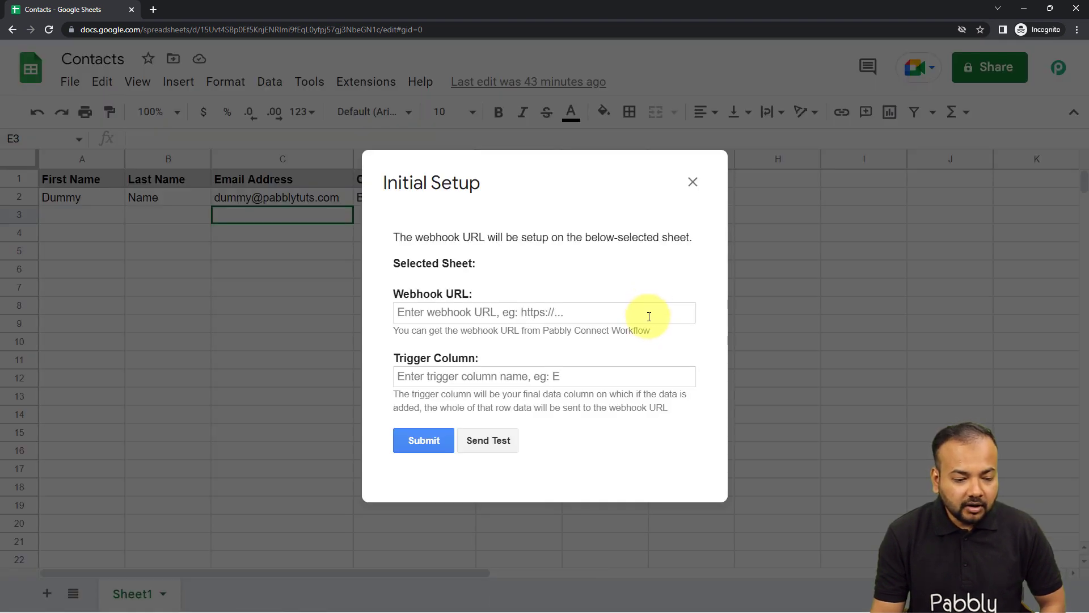
click(429, 312)
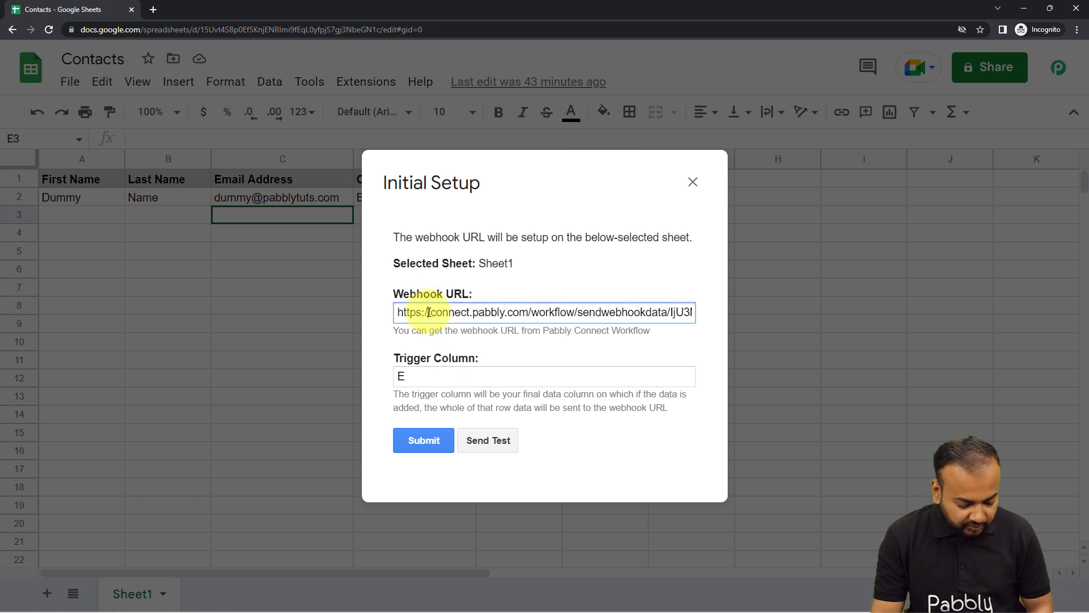
key(ctrl+a)
key(ctrl+c)
key(BackSpace)
right_click(429, 312)
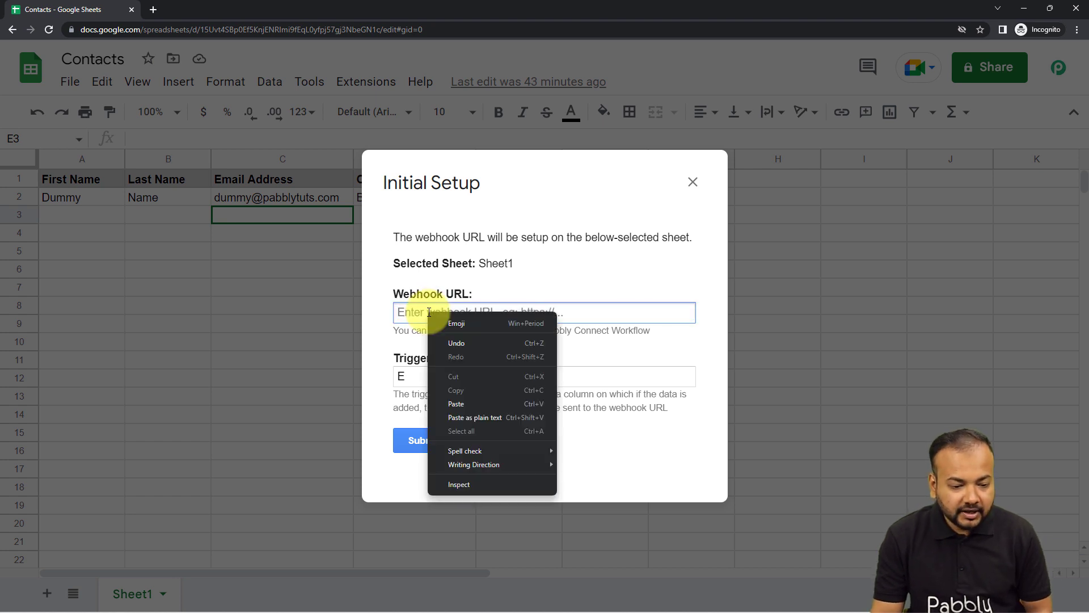
click(450, 403)
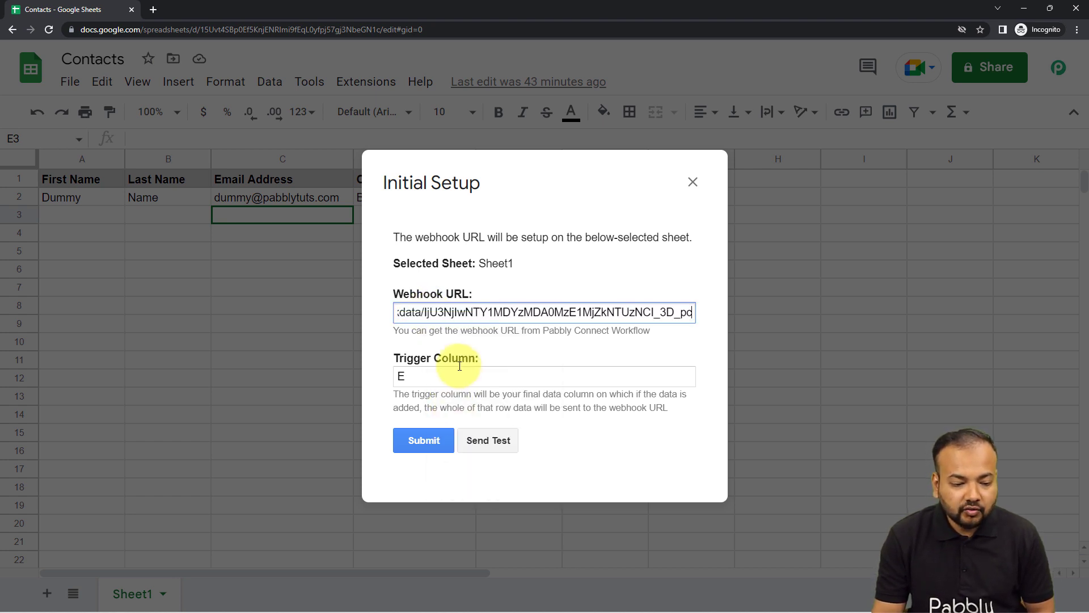
click(454, 353)
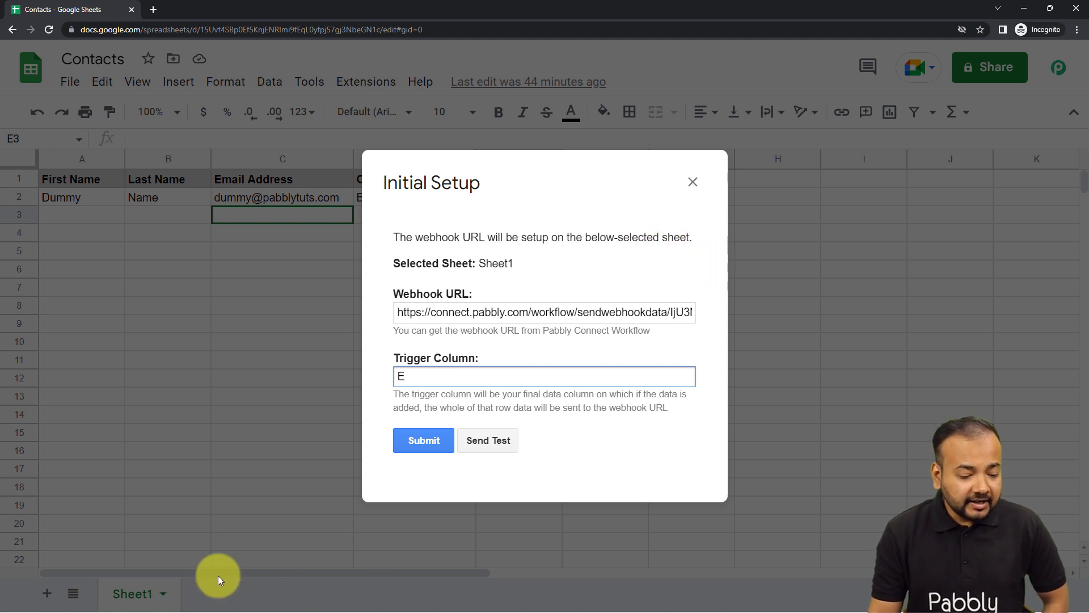
- Check the trigger's webhook capture status in Pabbly Connect, and send a test from the spreadsheet's initial setup
mouse_move(218, 602)
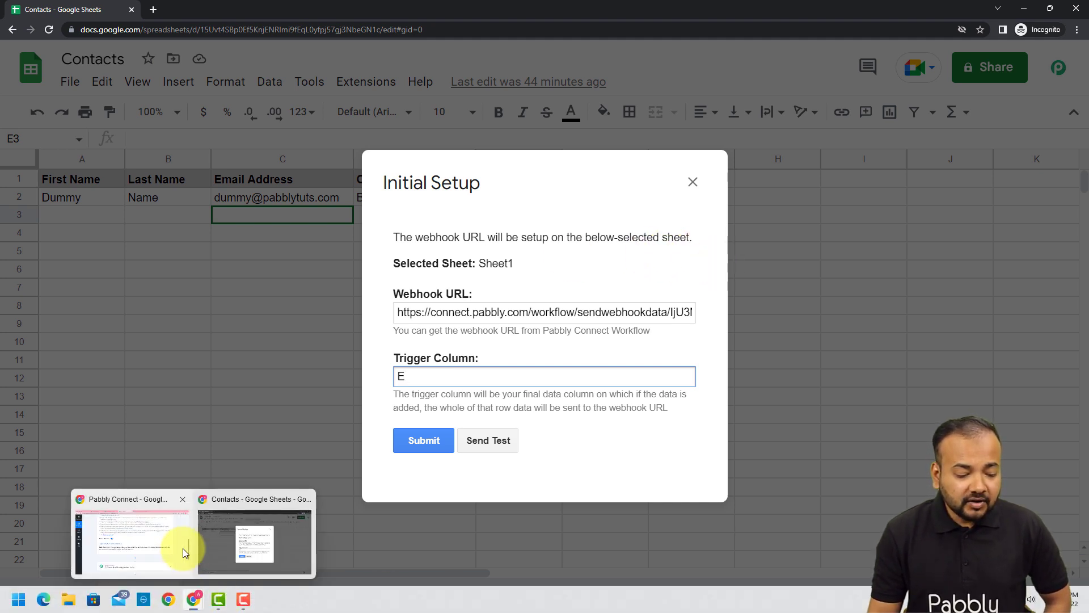
click(182, 548)
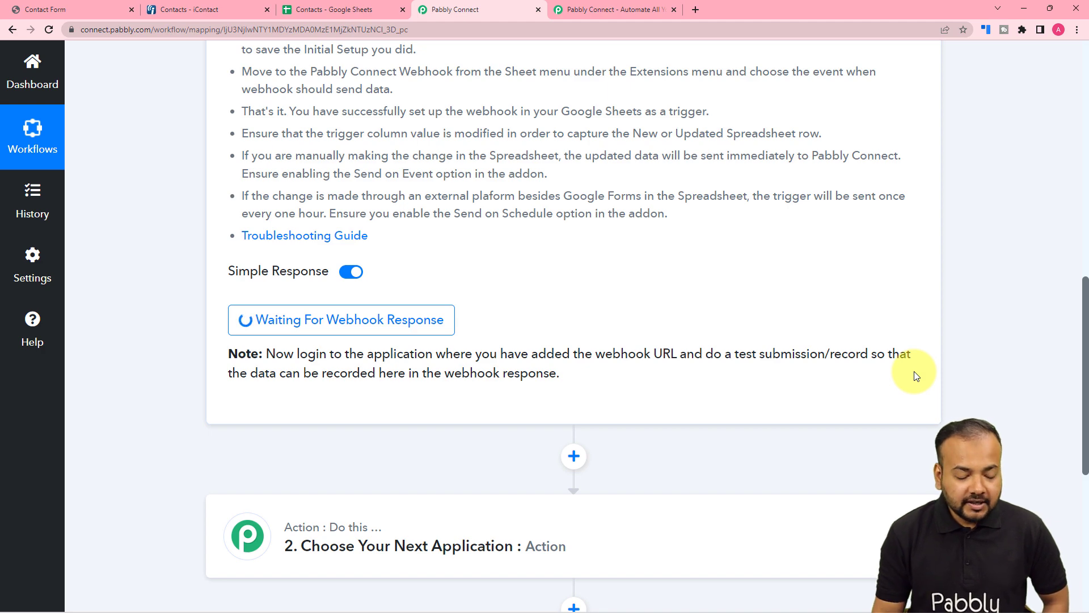
mouse_move(194, 597)
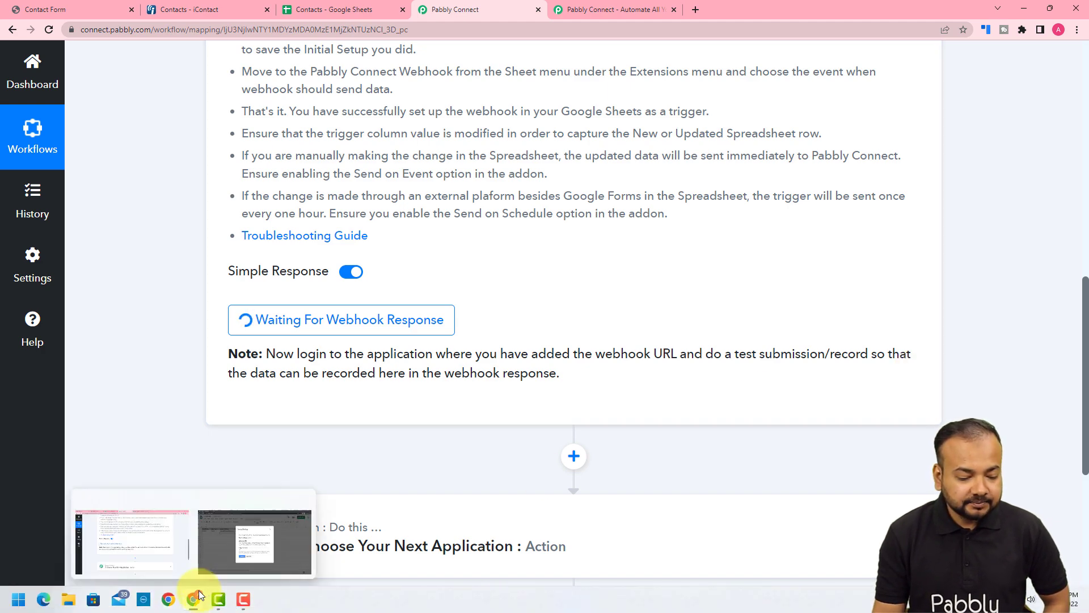
click(216, 560)
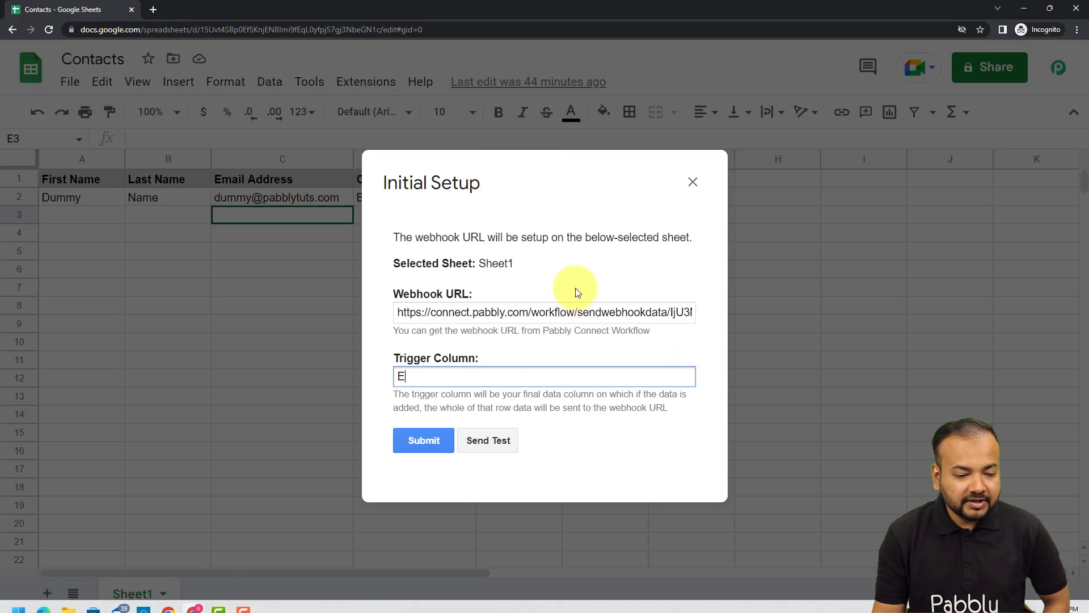
click(496, 441)
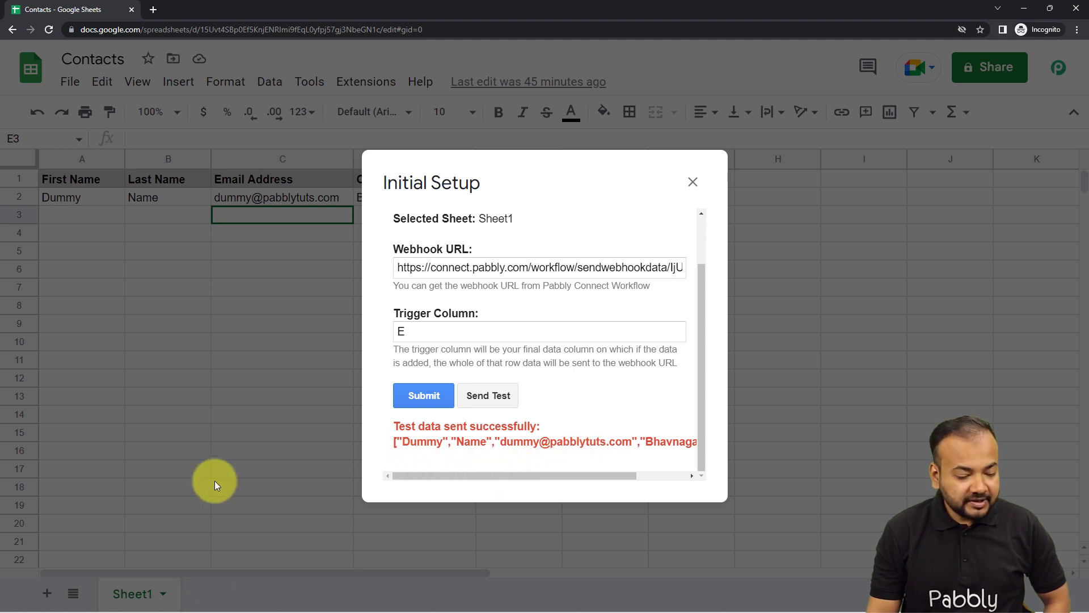
- Switch to the Pabbly Connect workflow and examine the contact fields in the trigger's received webhook response
mouse_move(213, 612)
click(169, 553)
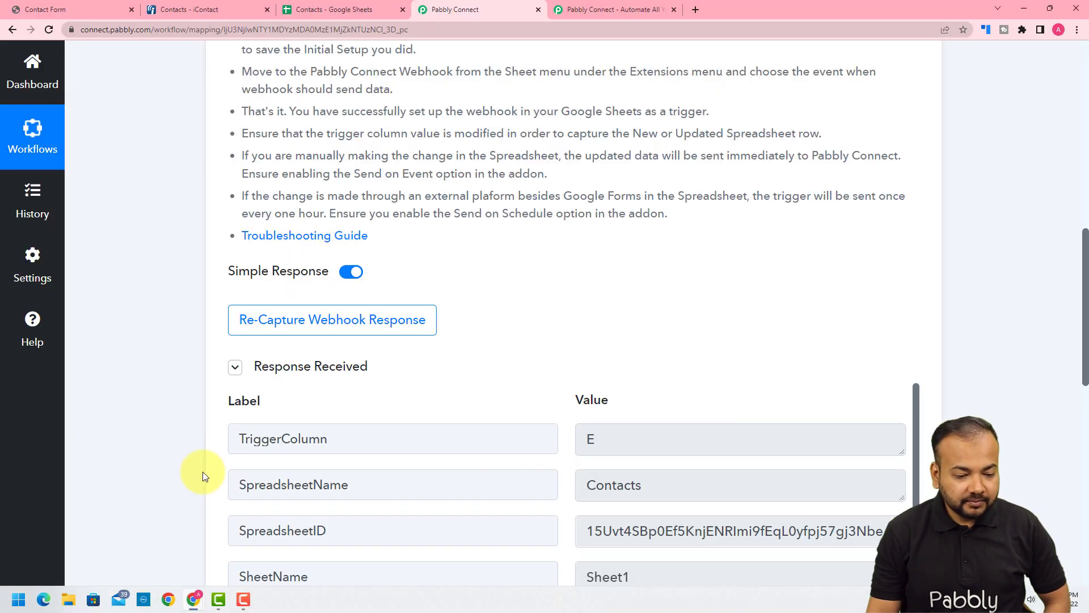
scroll(188, 407, down, 2)
scroll(187, 406, down, 3)
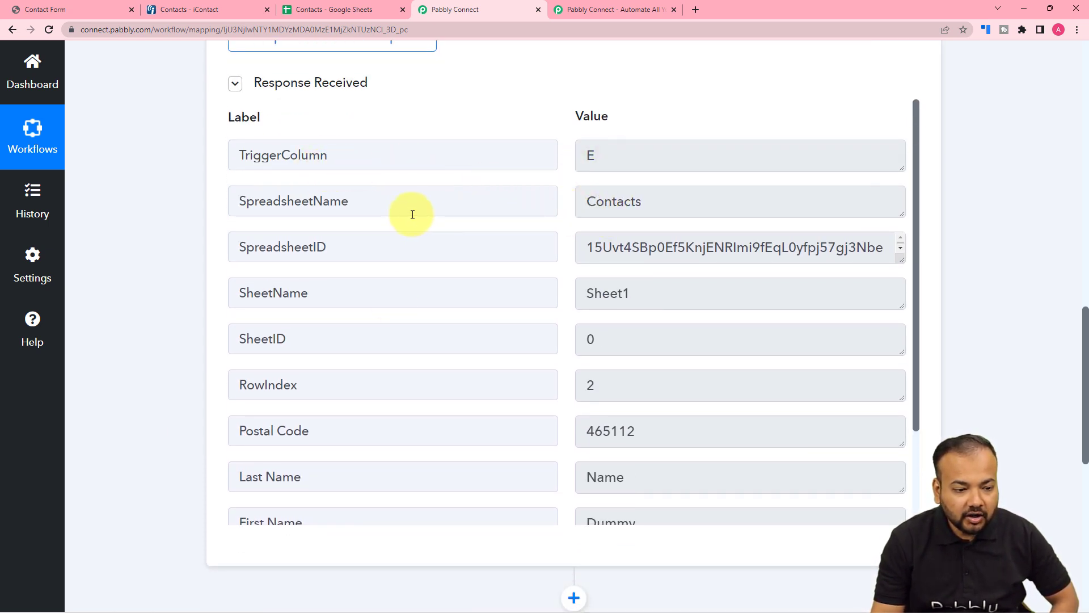
scroll(534, 317, down, 2)
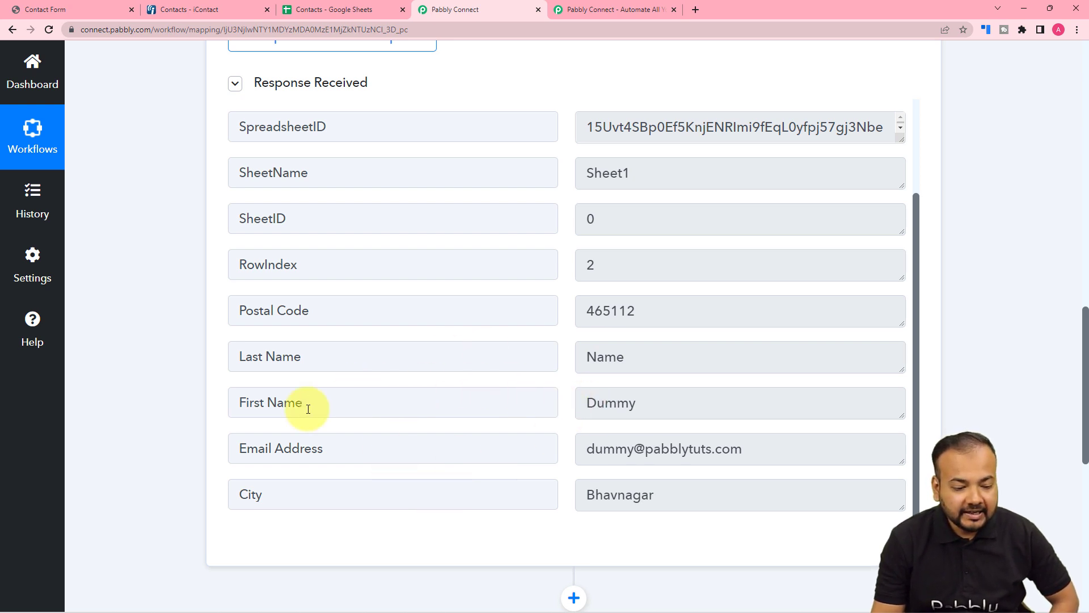
- Return to the Contacts spreadsheet, submit the Pabbly Connect Webhooks initial setup and close it
mouse_move(194, 599)
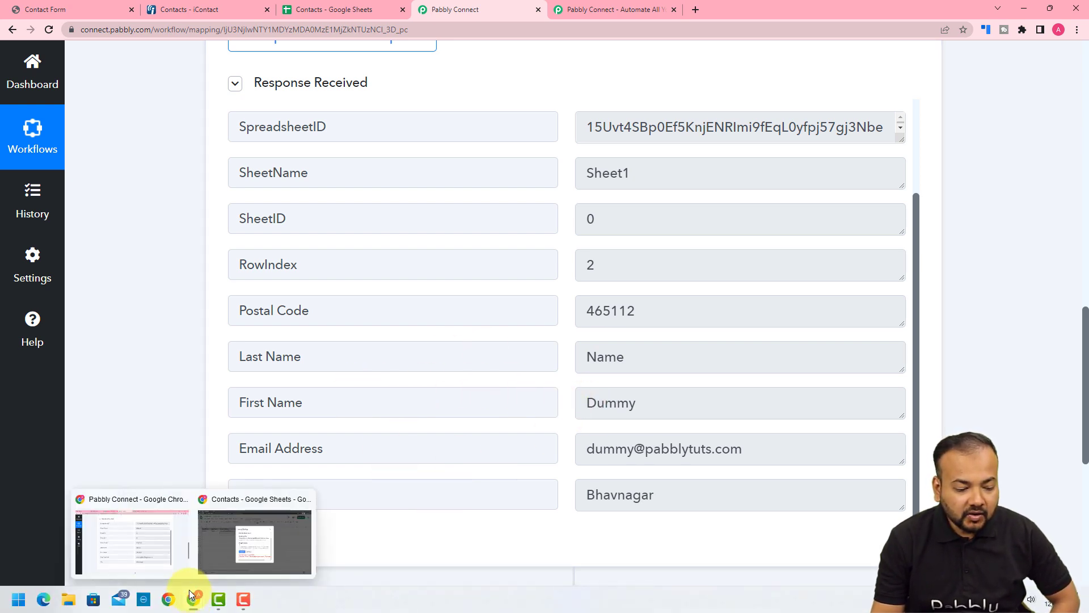
click(225, 550)
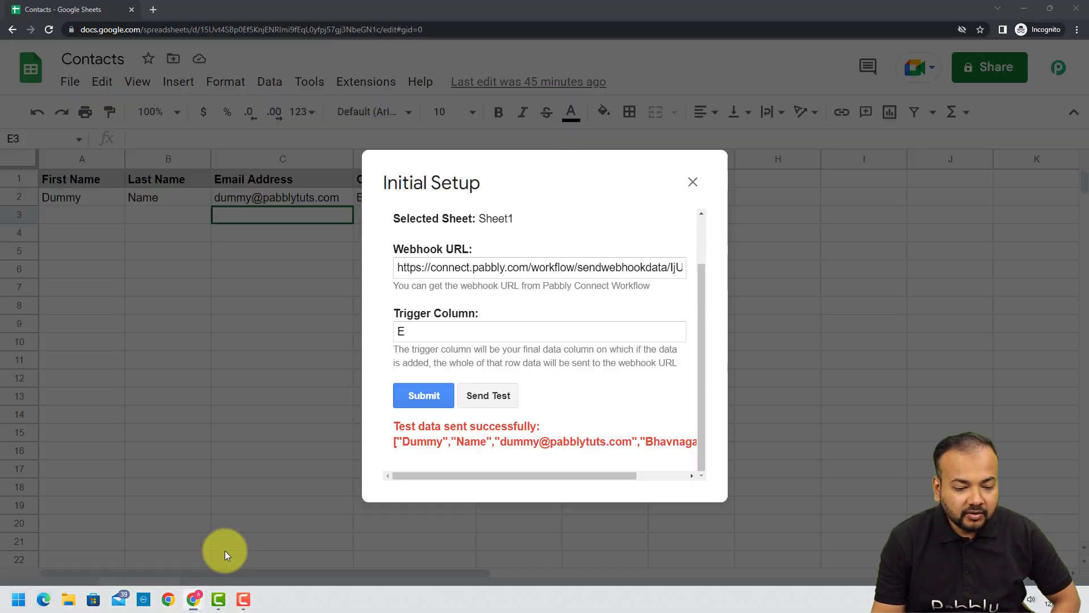
click(409, 392)
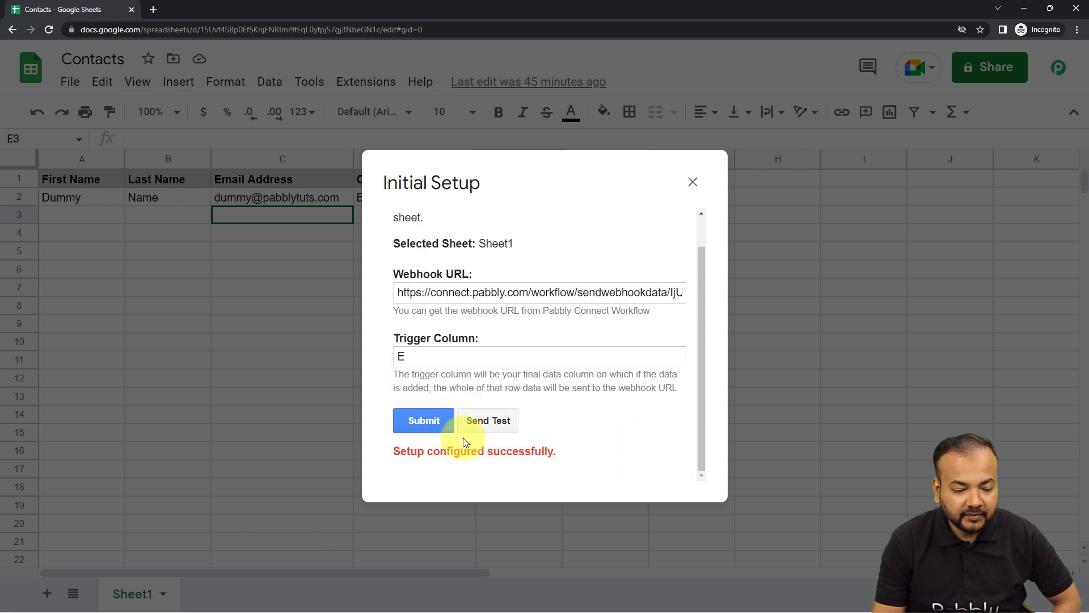
click(692, 183)
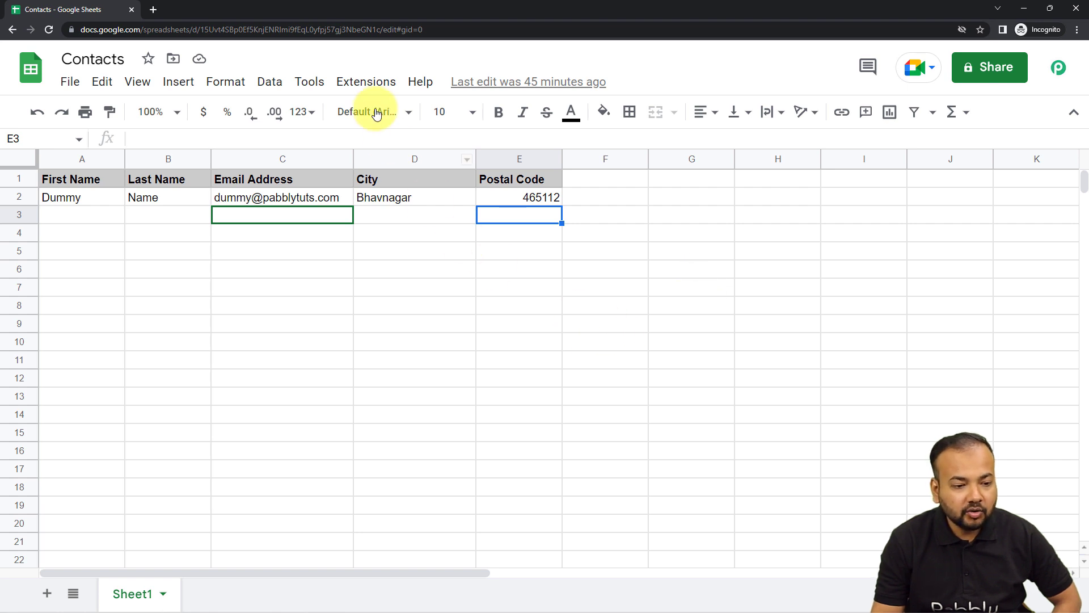
- Check whether the Send On Event option of the Pabbly Connect Webhooks add-on is enabled
click(367, 84)
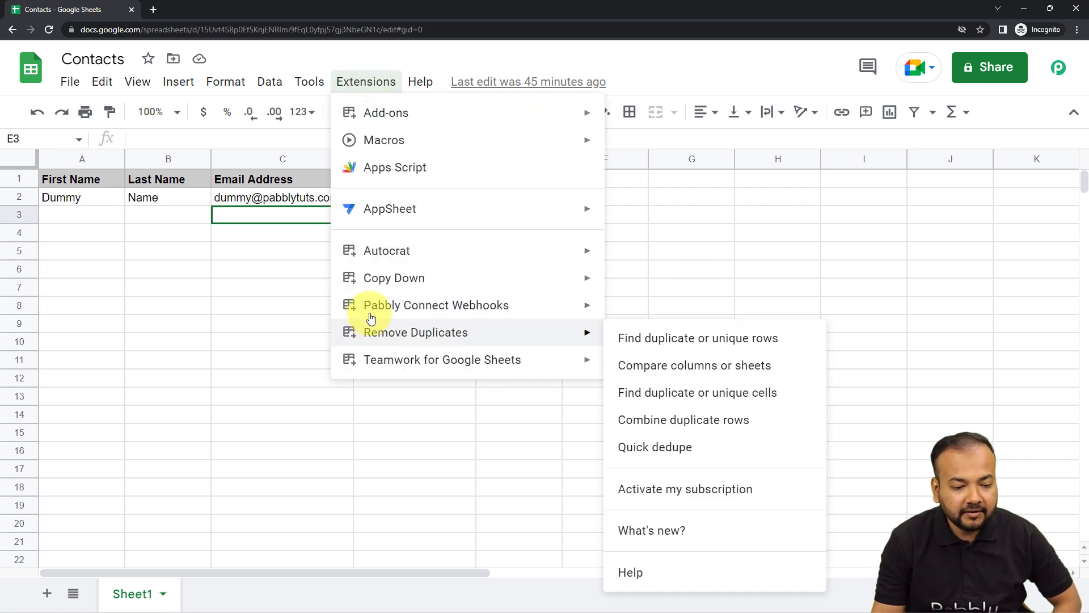
mouse_move(365, 304)
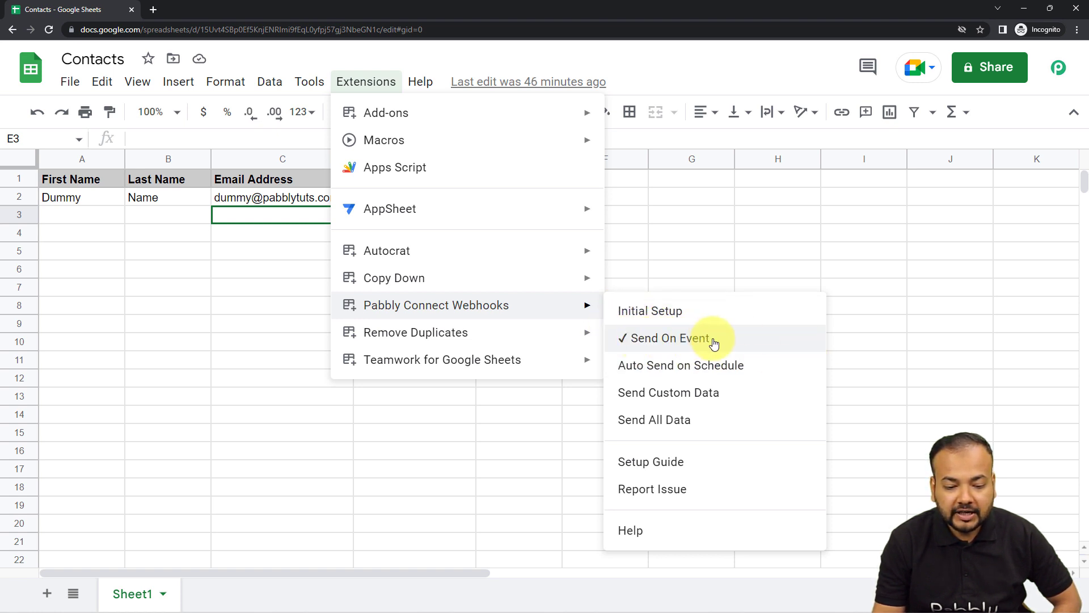
click(891, 341)
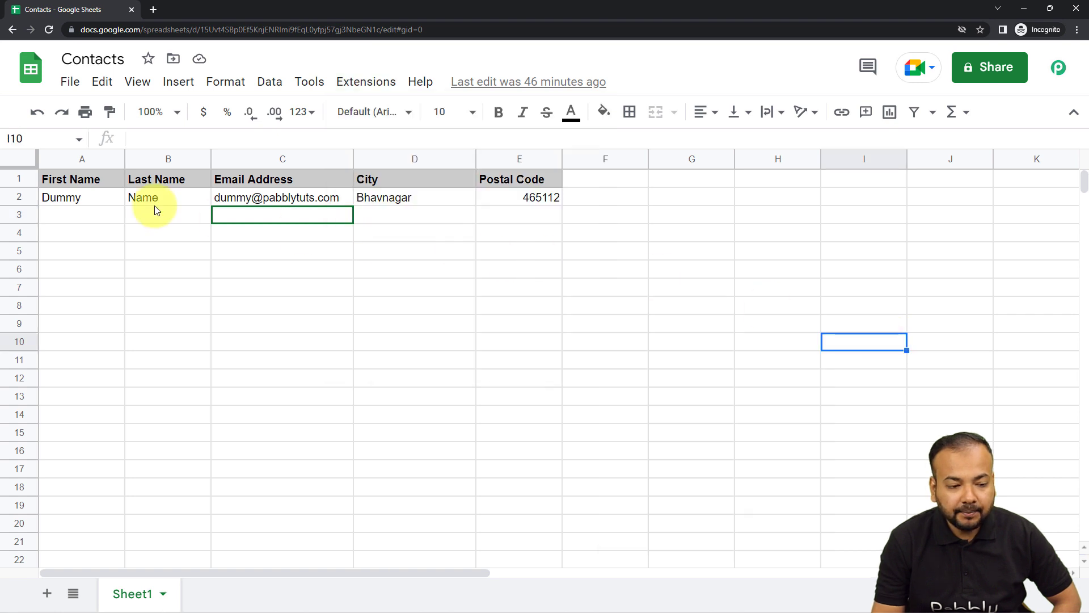
click(103, 220)
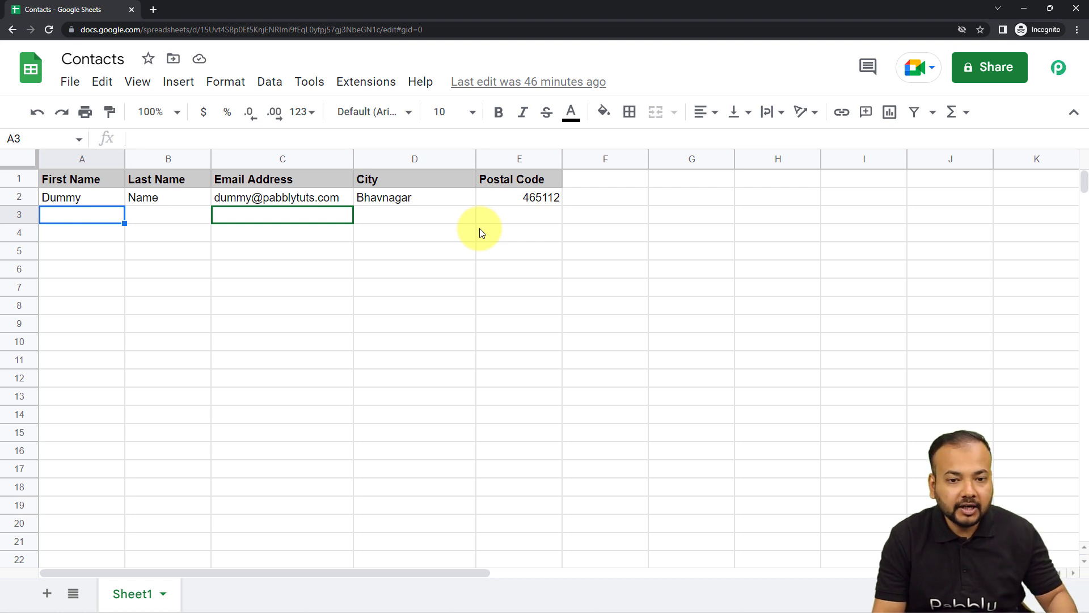
- Switch to the Pabbly Connect workflow and set the second step's action to iContact with the Create Contact event
click(1025, 8)
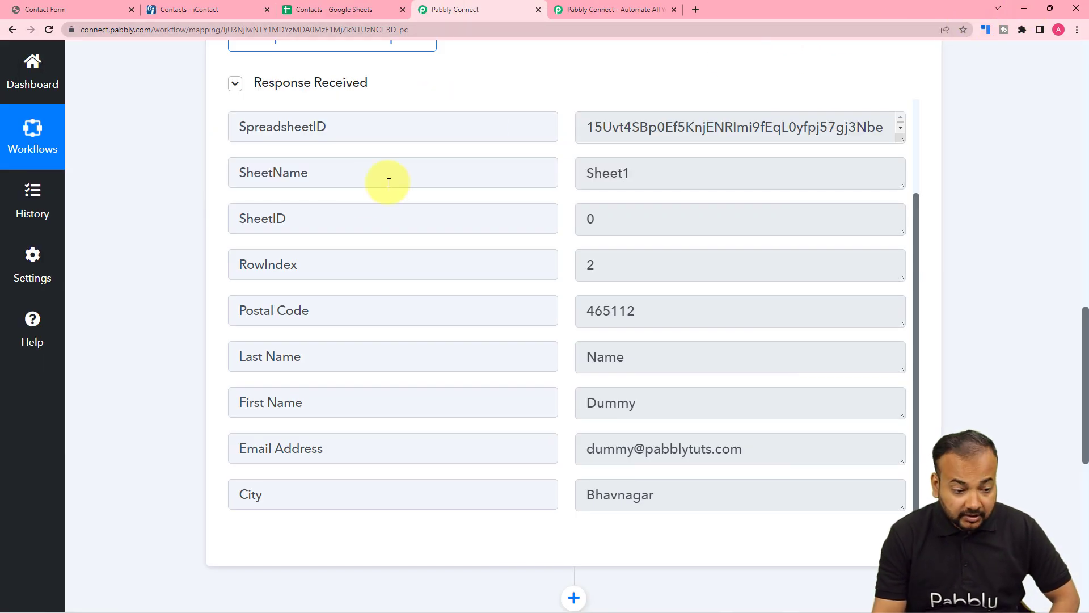
scroll(154, 236, down, 6)
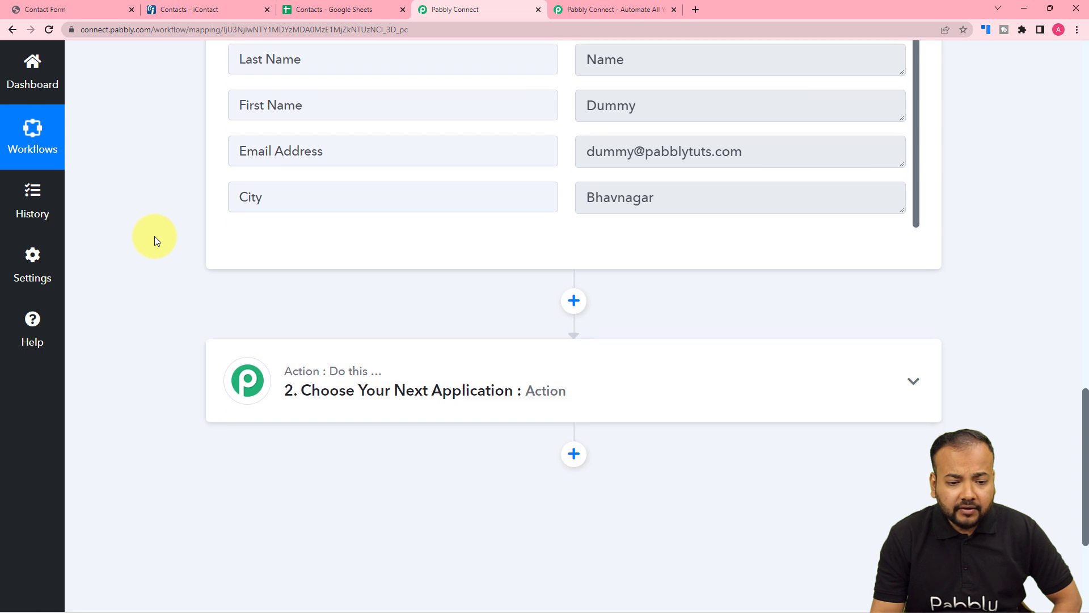
scroll(154, 236, down, 2)
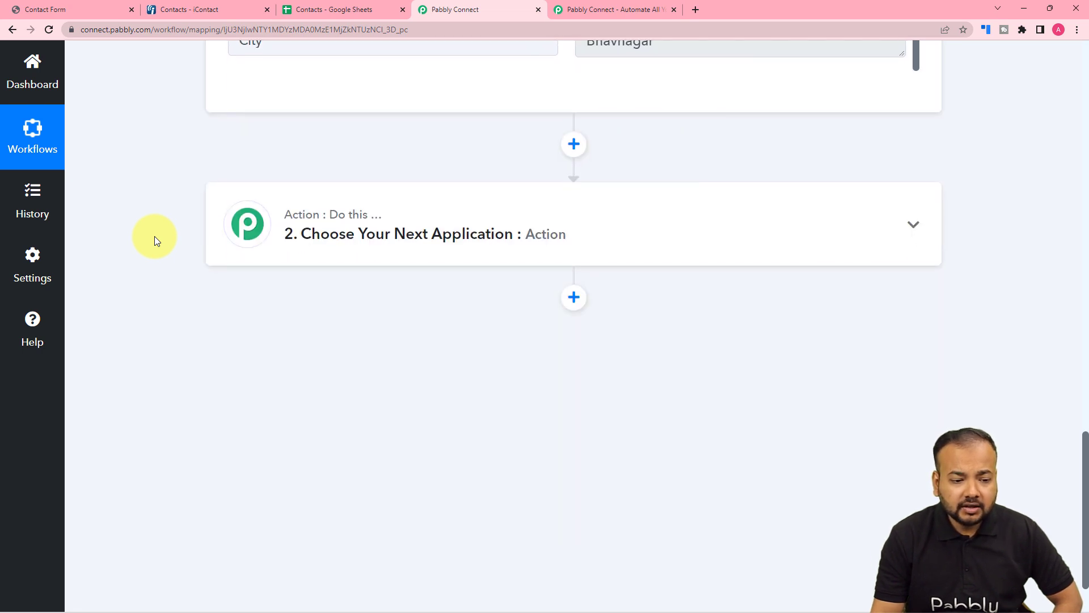
scroll(154, 236, up, 3)
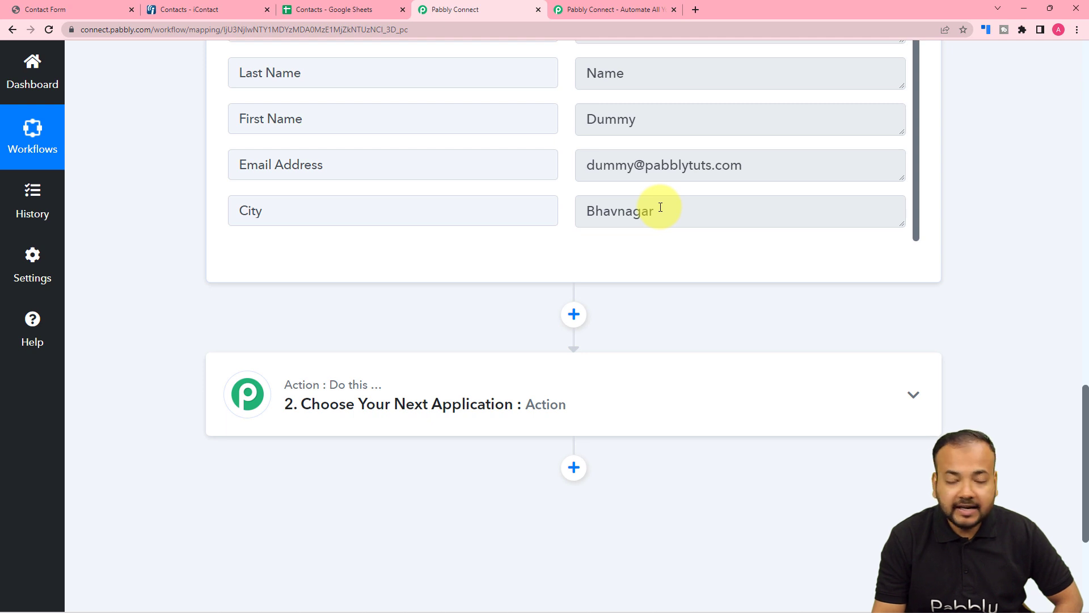
scroll(530, 261, down, 2)
click(397, 291)
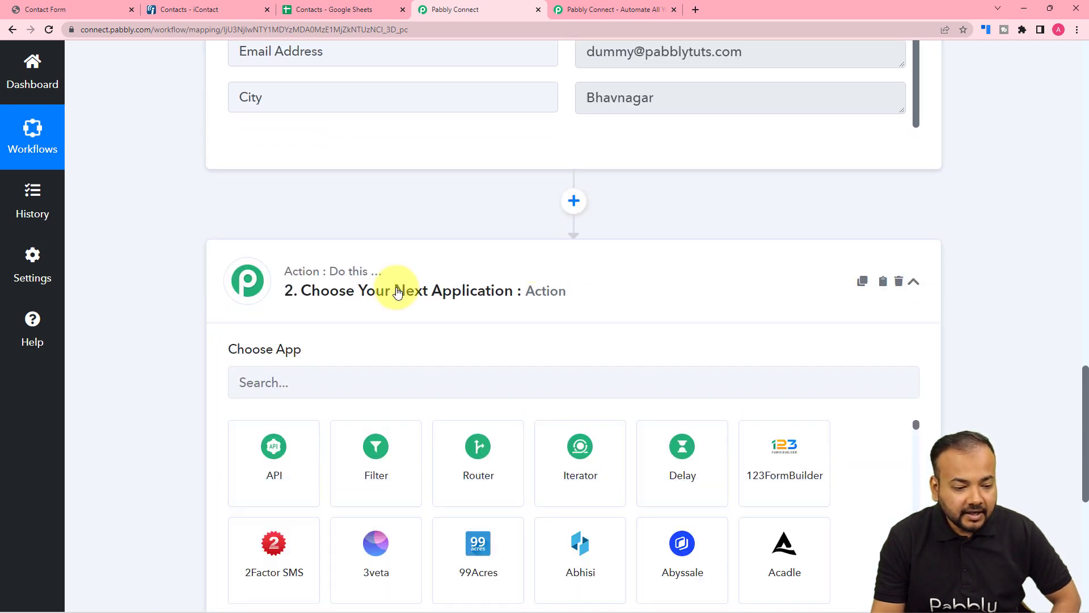
click(412, 215)
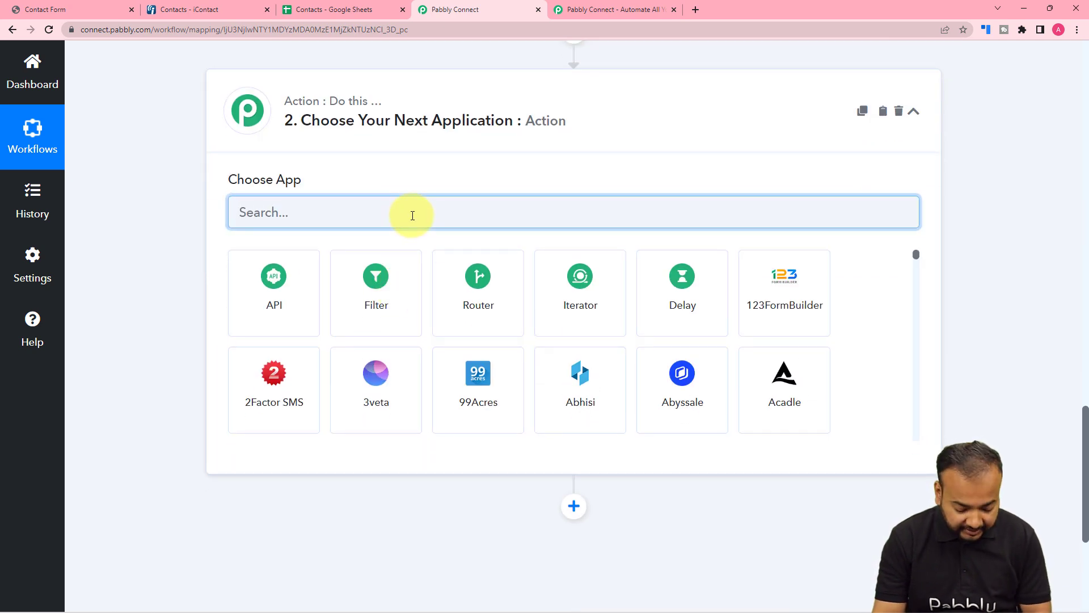
text(icont)
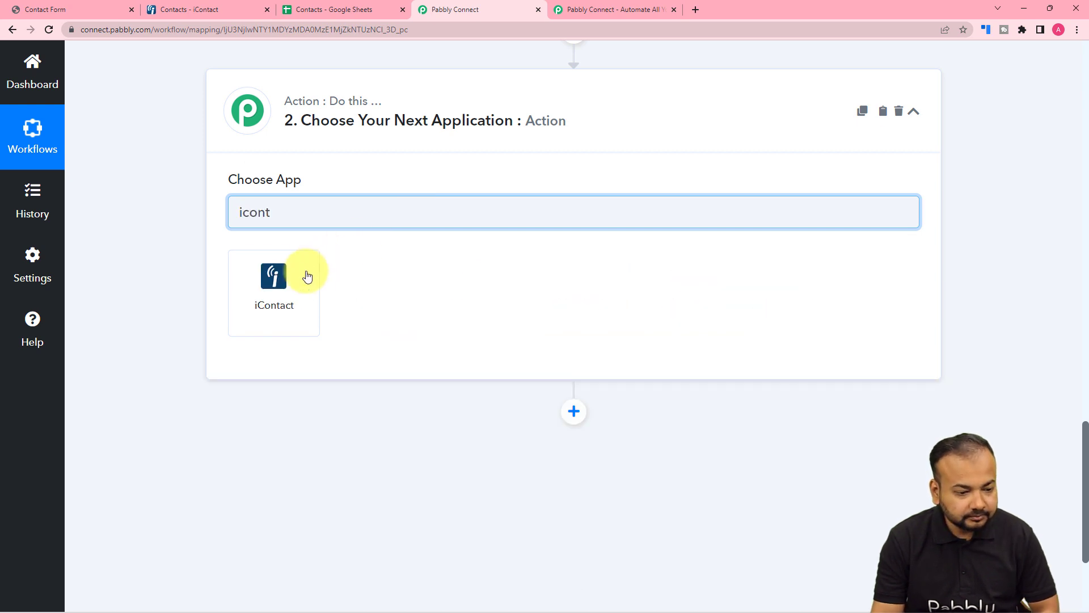
click(269, 282)
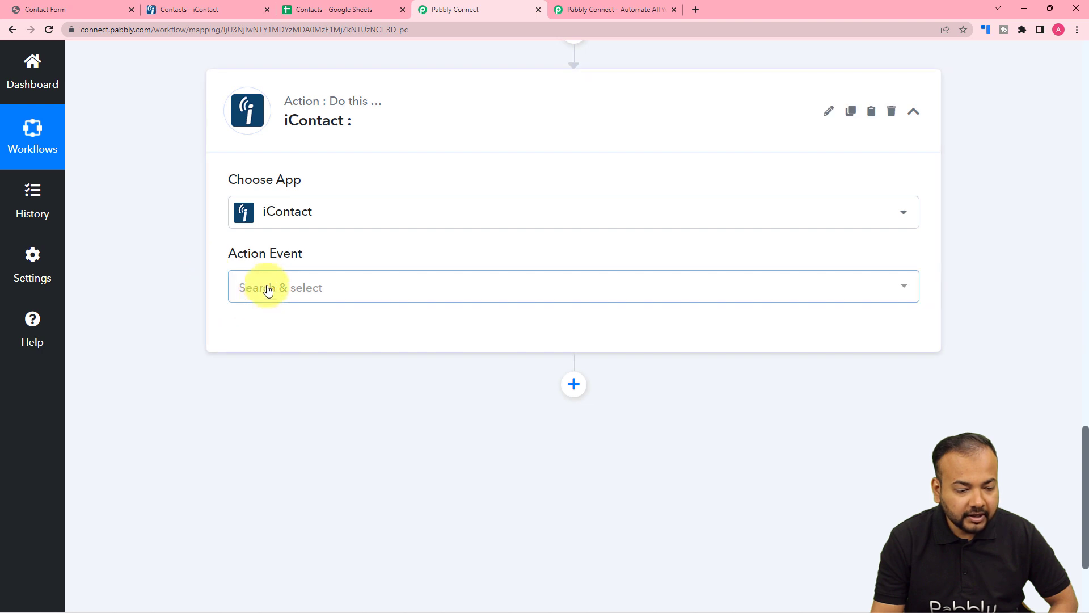
click(269, 285)
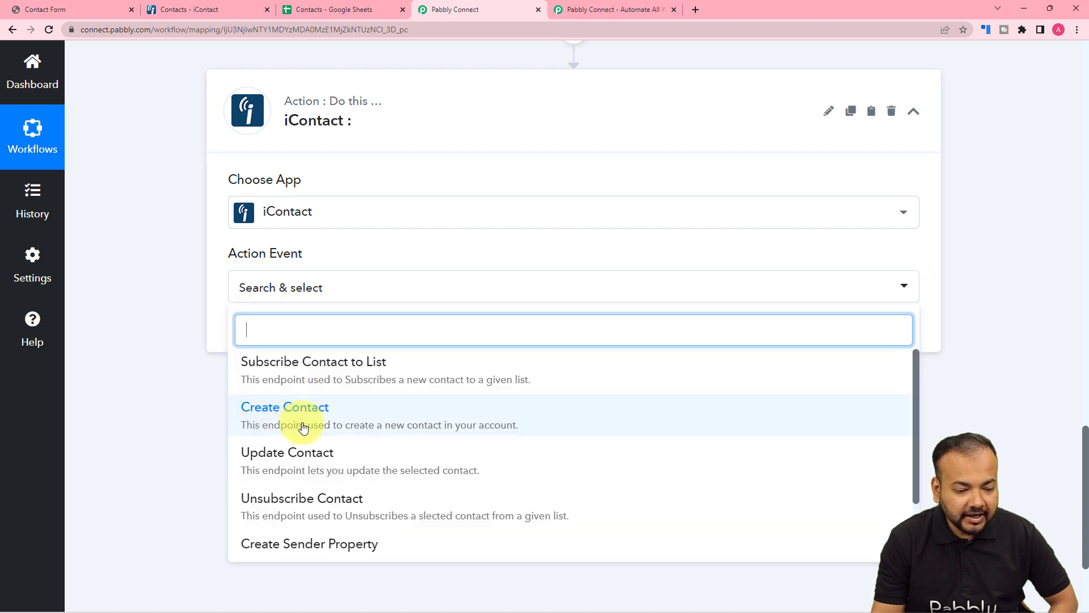
click(275, 425)
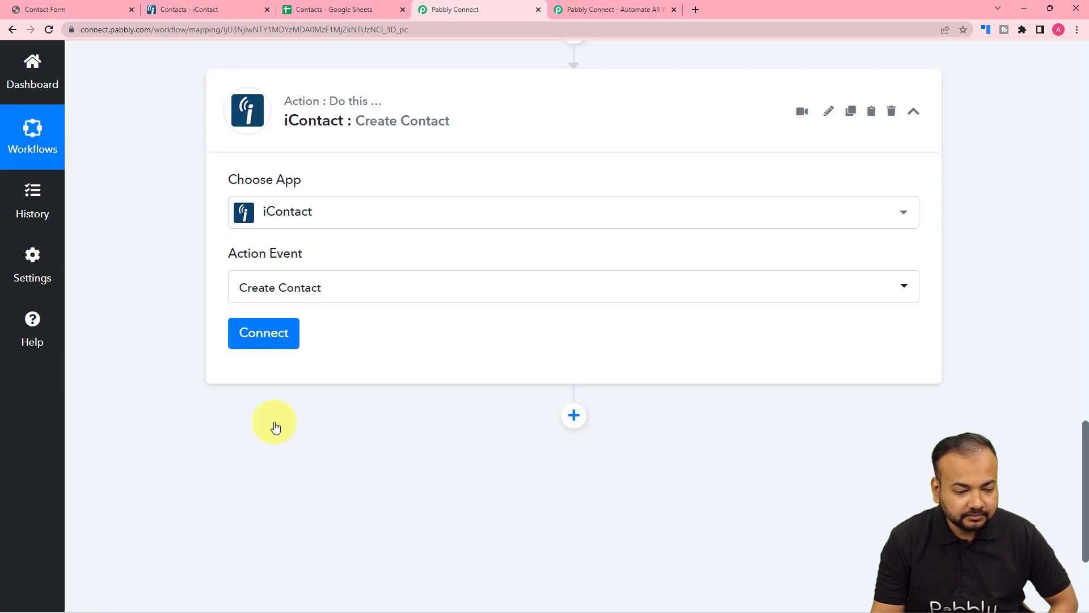
- Start a new iContact connection for the action and review the credential fields it requires
click(281, 334)
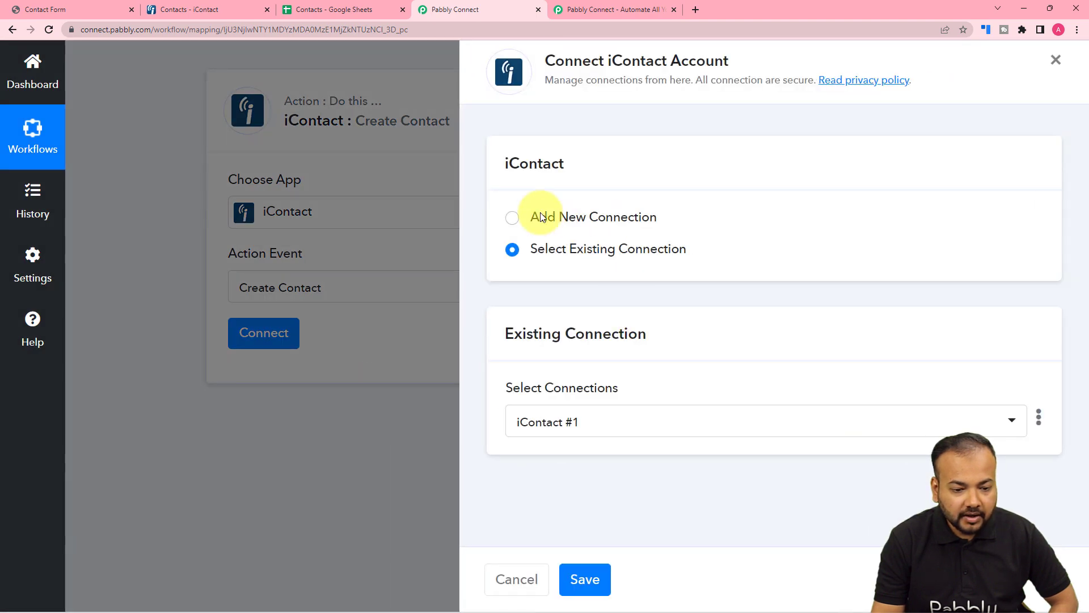
click(513, 218)
scroll(627, 360, down, 4)
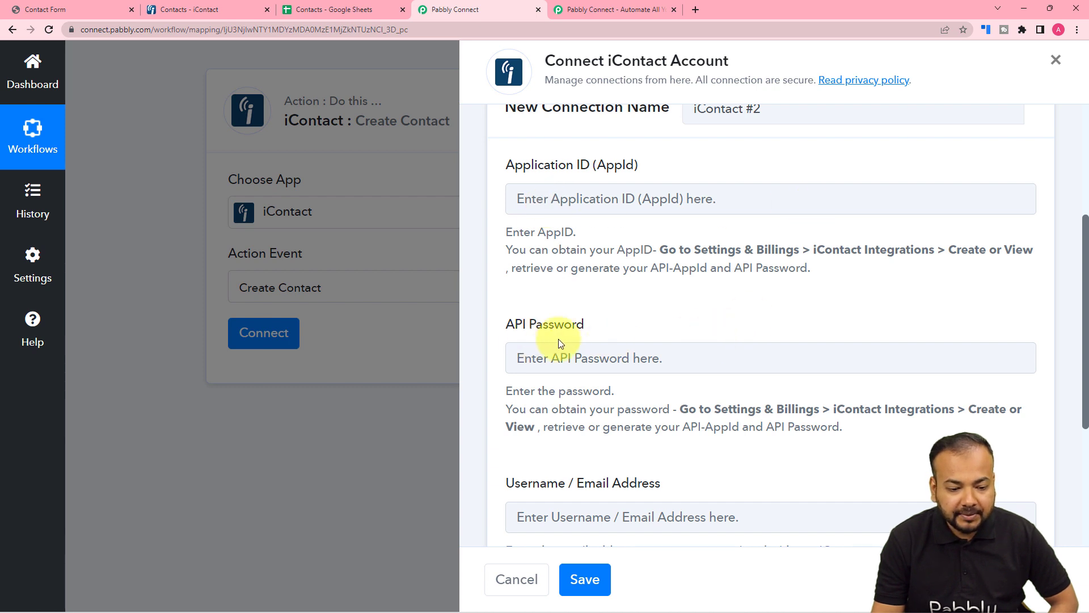
scroll(627, 343, down, 3)
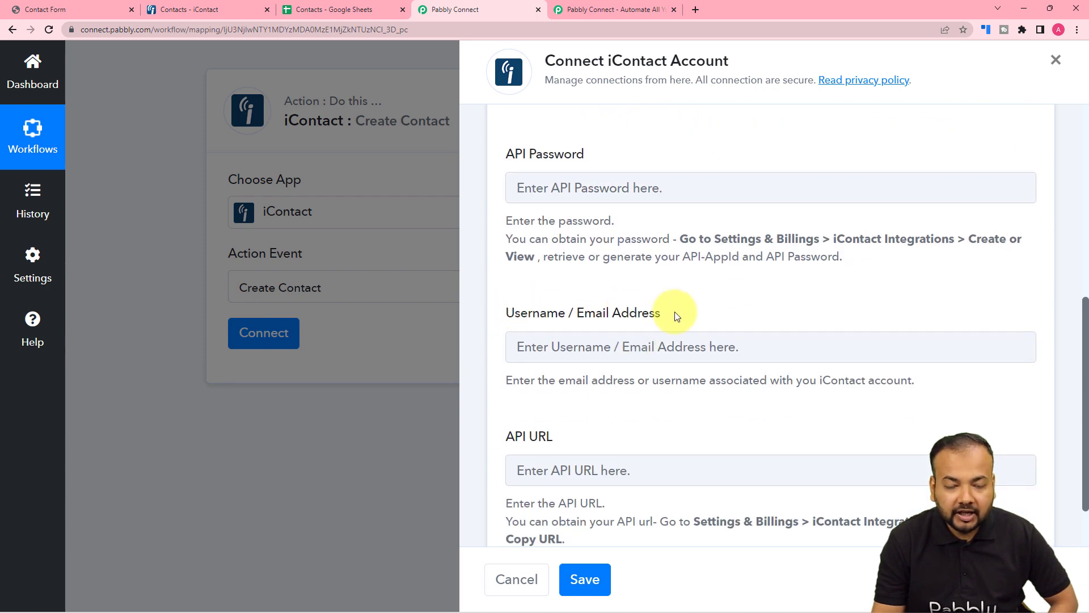
scroll(676, 316, down, 1)
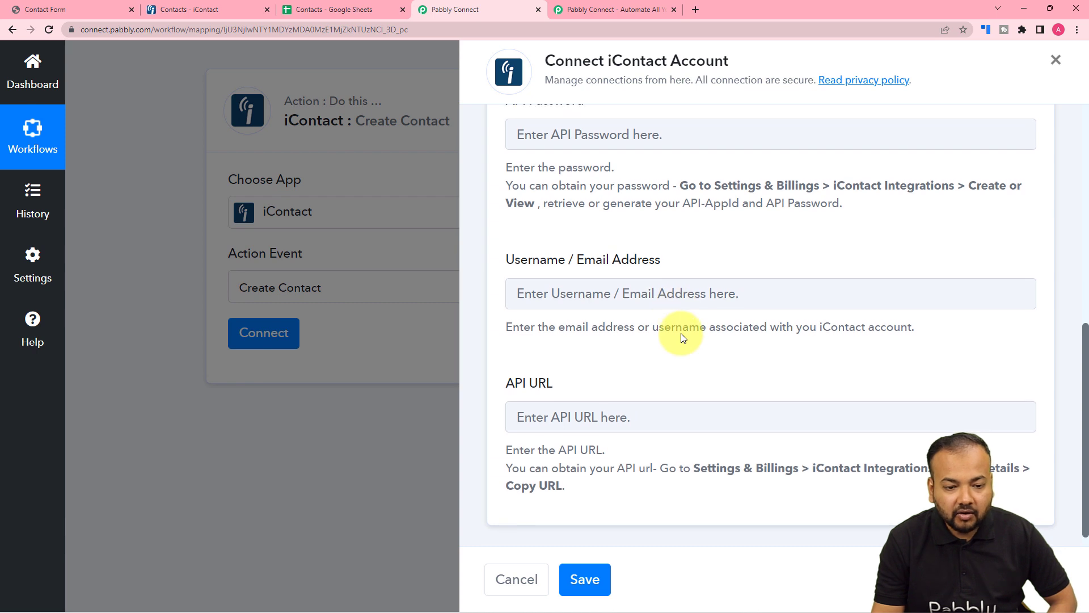
scroll(682, 338, up, 2)
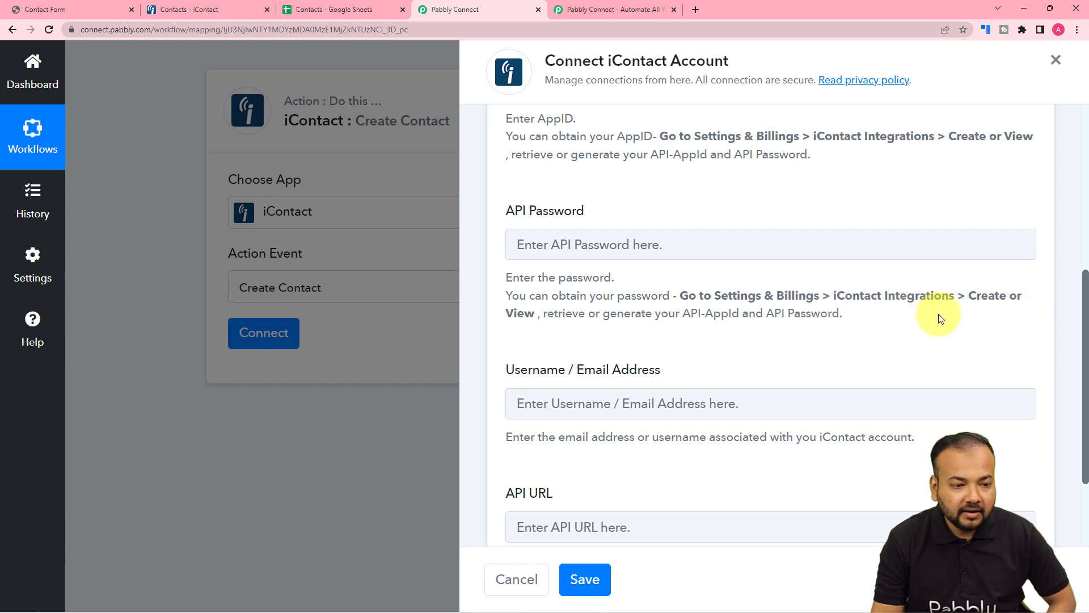
- Switch to the iContact account and open iContact Integrations from the Settings and Billing page
click(180, 9)
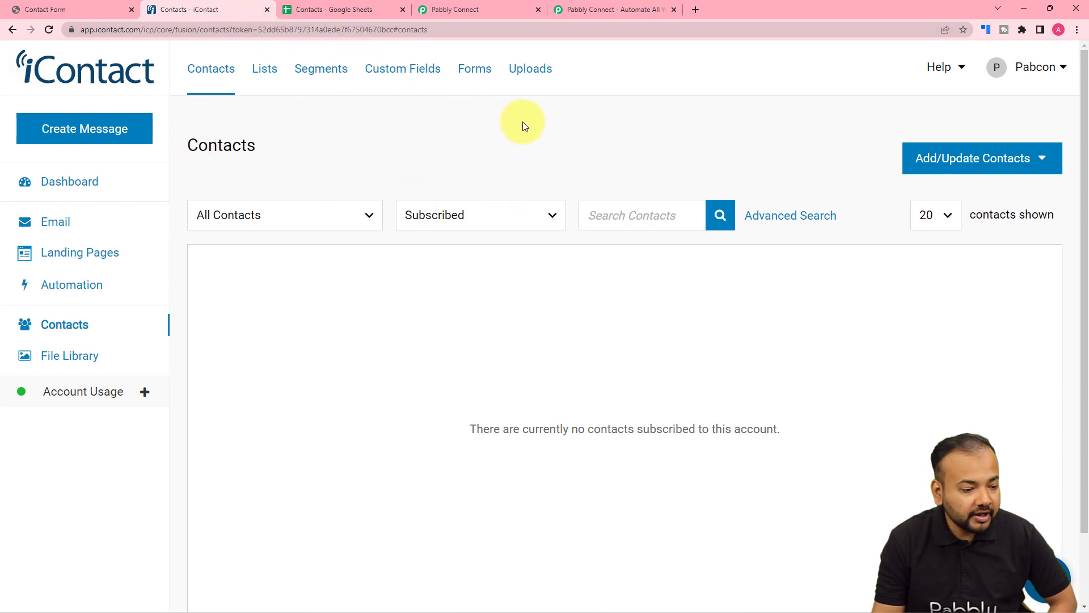
click(1025, 75)
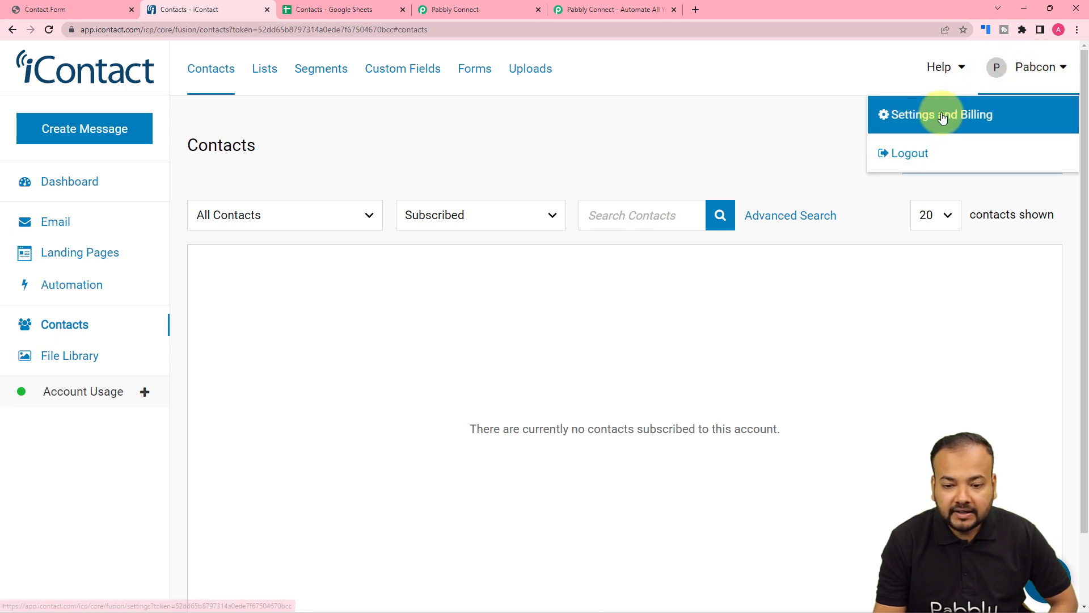
click(927, 124)
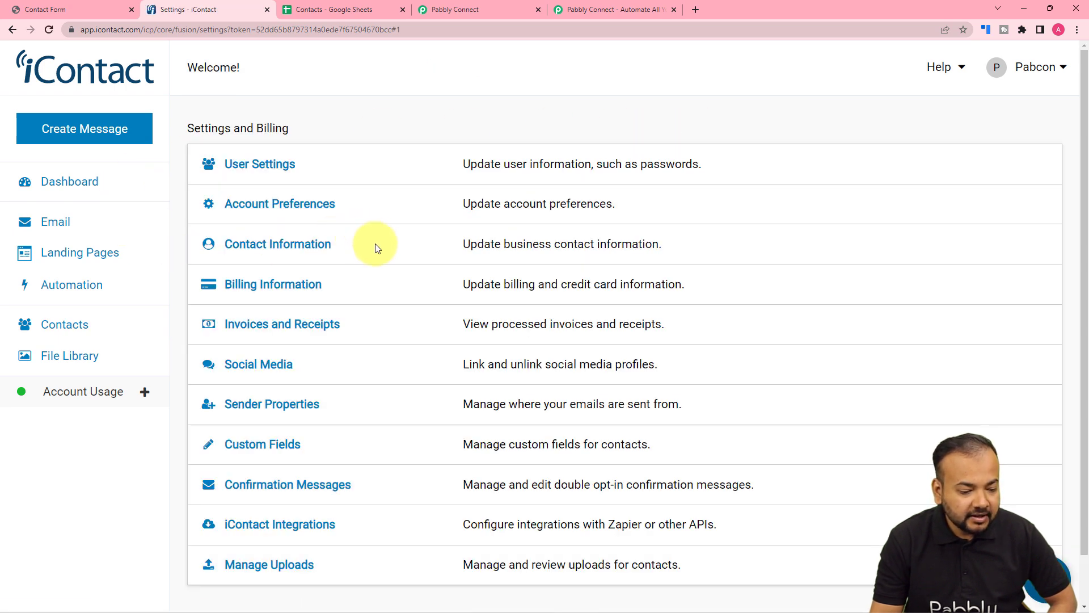
scroll(376, 247, down, 1)
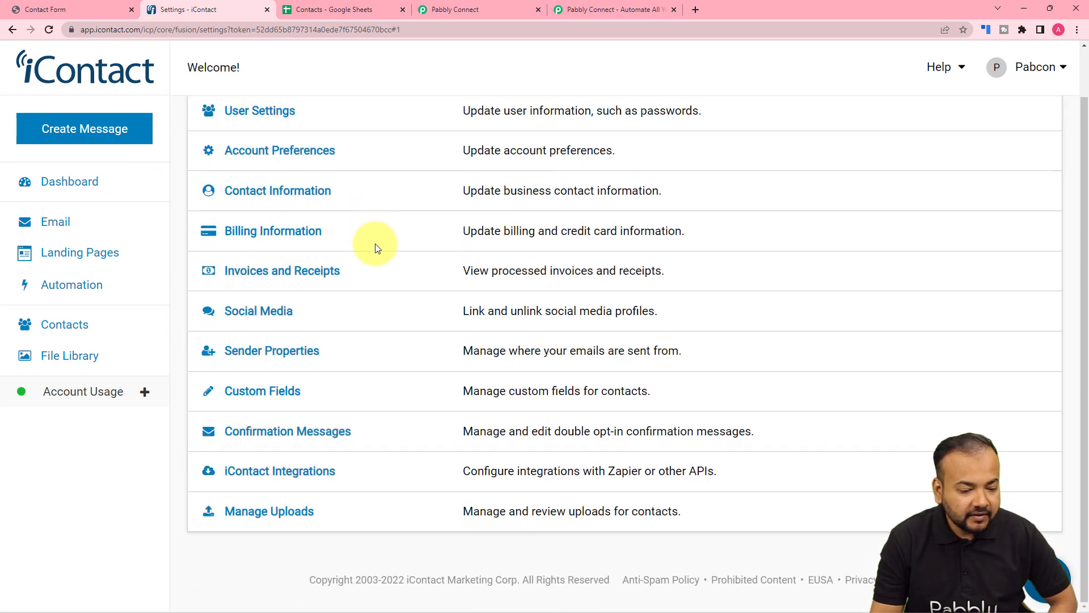
click(299, 476)
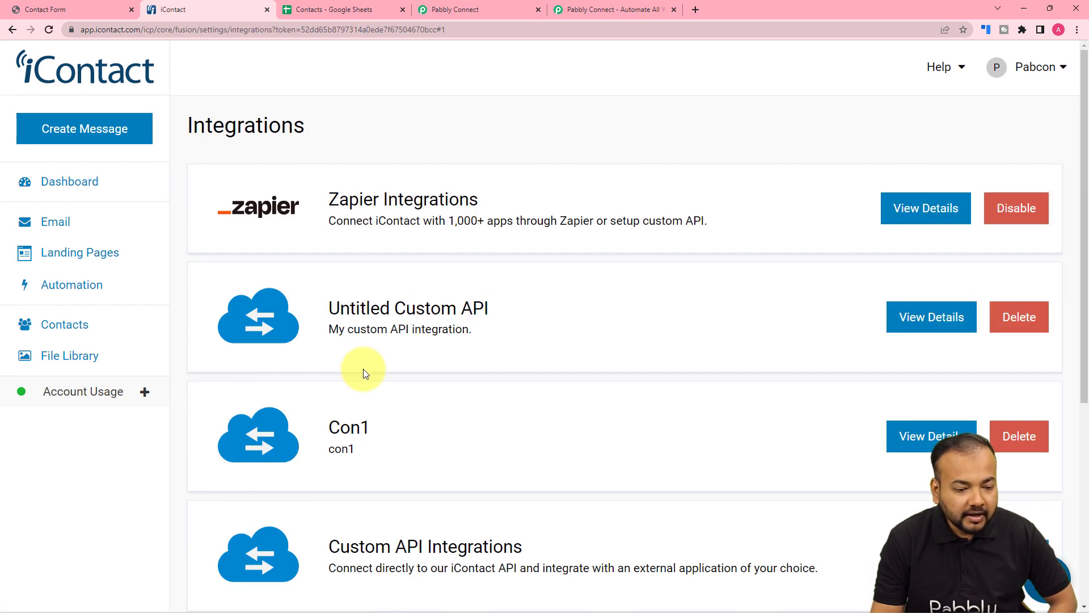
- Create a new custom API integration in iContact
scroll(416, 325, down, 3)
scroll(414, 355, up, 1)
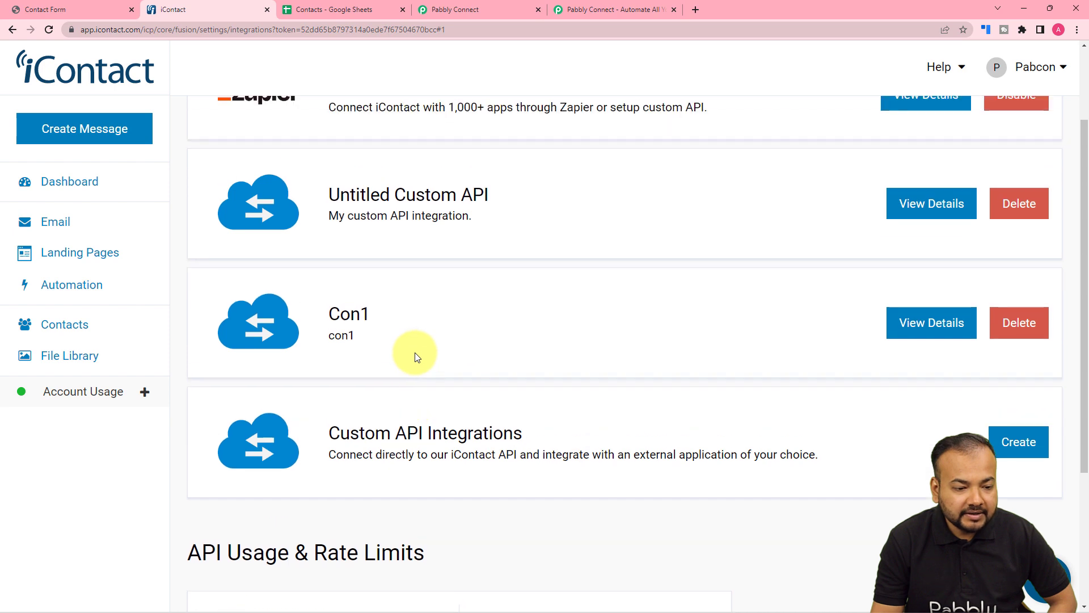
scroll(385, 397, down, 2)
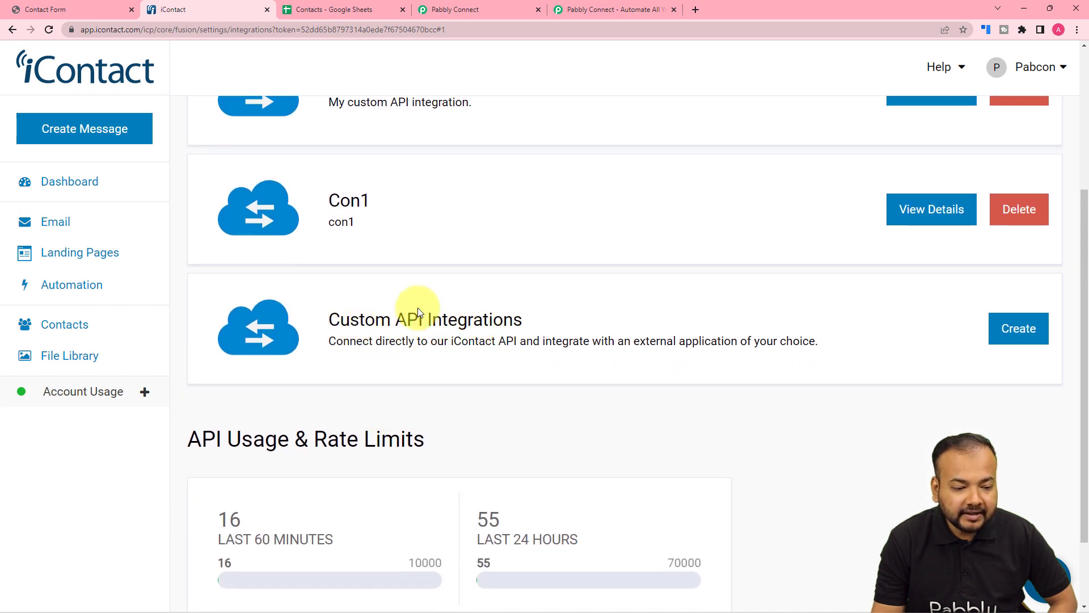
scroll(463, 340, down, 1)
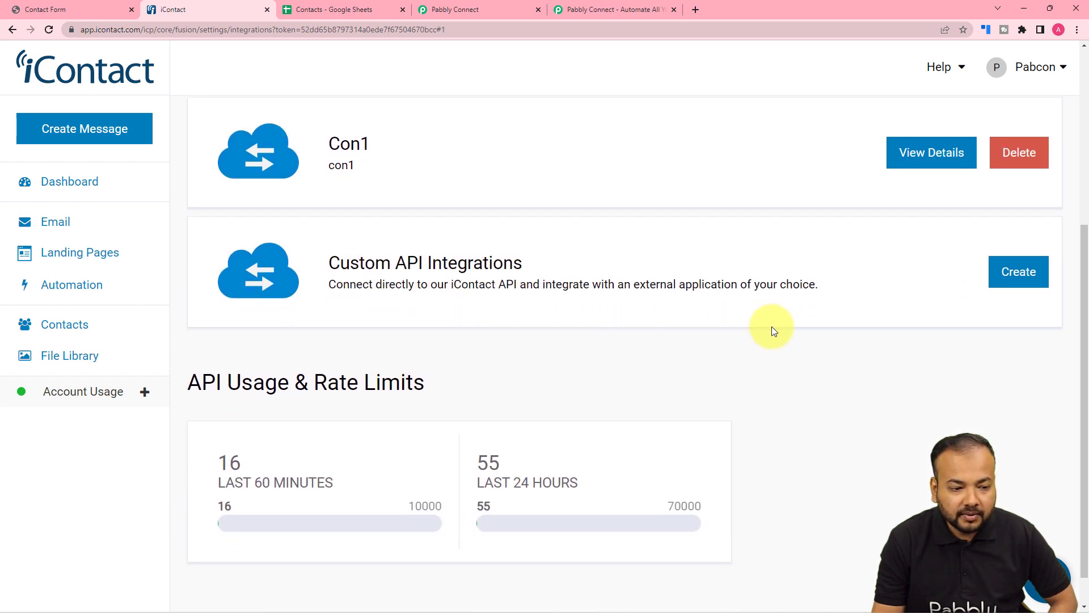
scroll(1002, 332, up, 2)
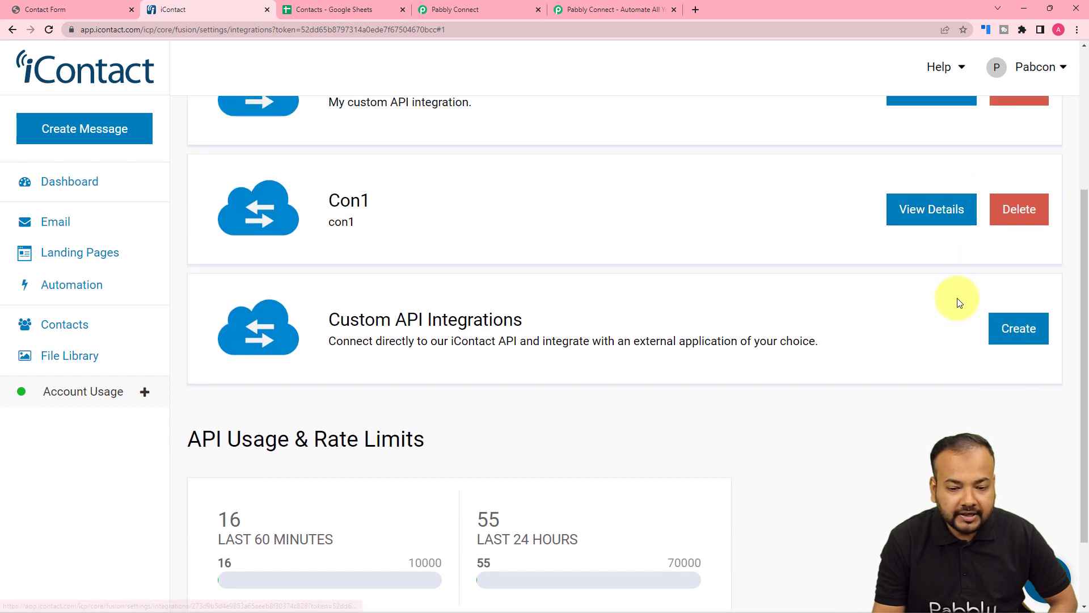
scroll(984, 348, up, 3)
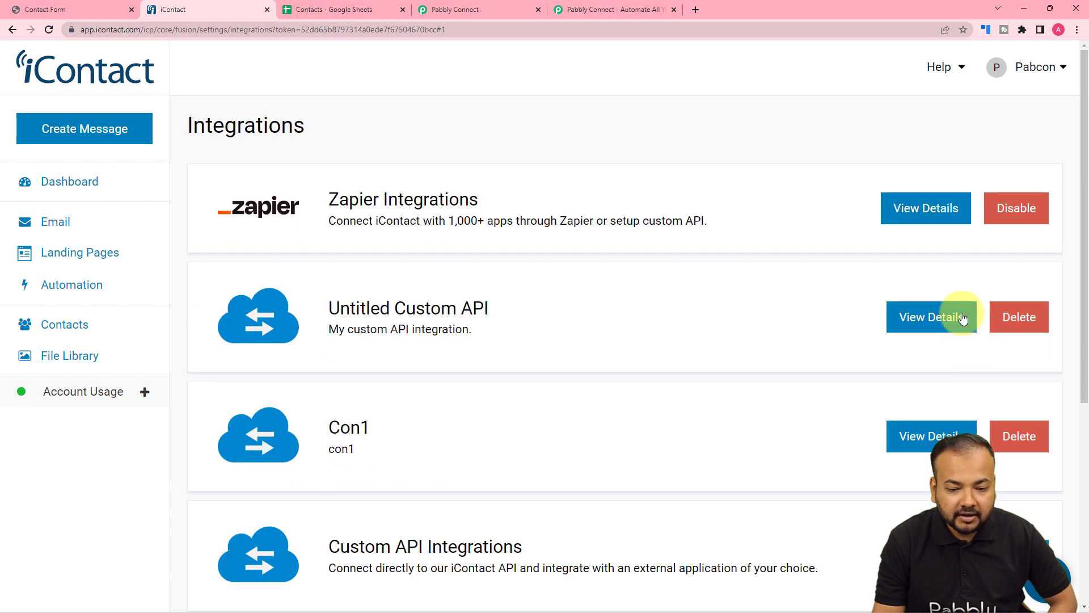
scroll(921, 377, down, 1)
scroll(921, 377, down, 3)
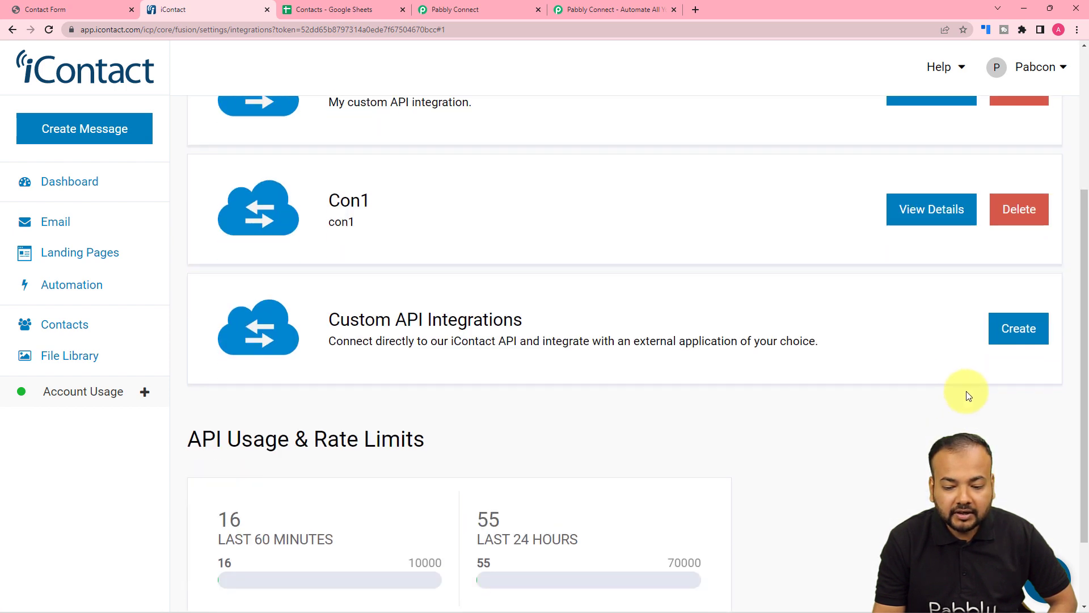
click(1016, 329)
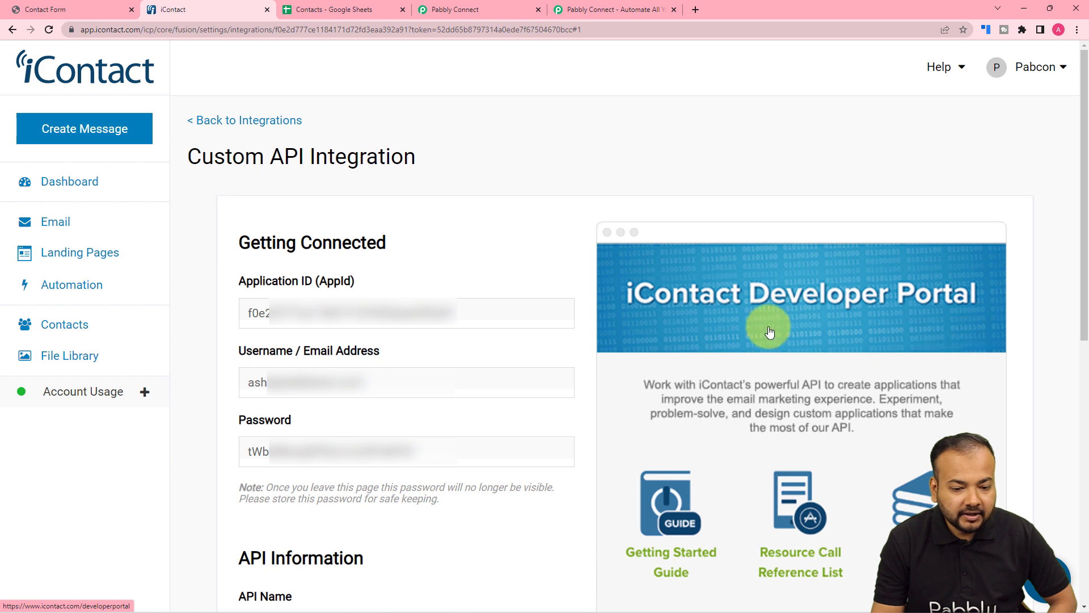
- Copy the new integration's Application ID from iContact into the Application ID (AppId) field of the Pabbly Connect connection
scroll(583, 291, down, 2)
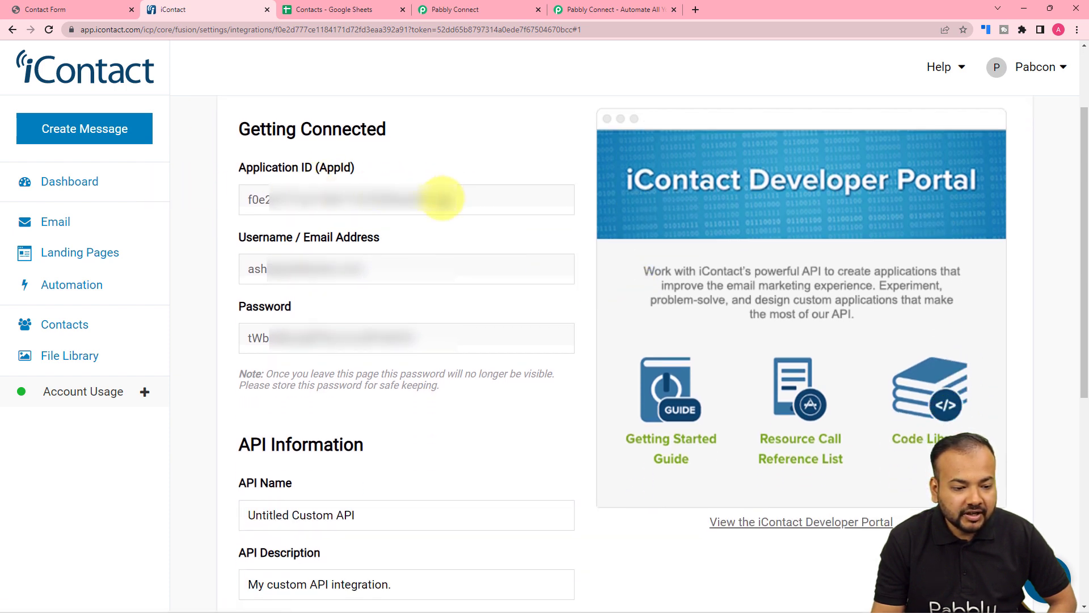
double_click(442, 196)
right_click(443, 198)
click(464, 245)
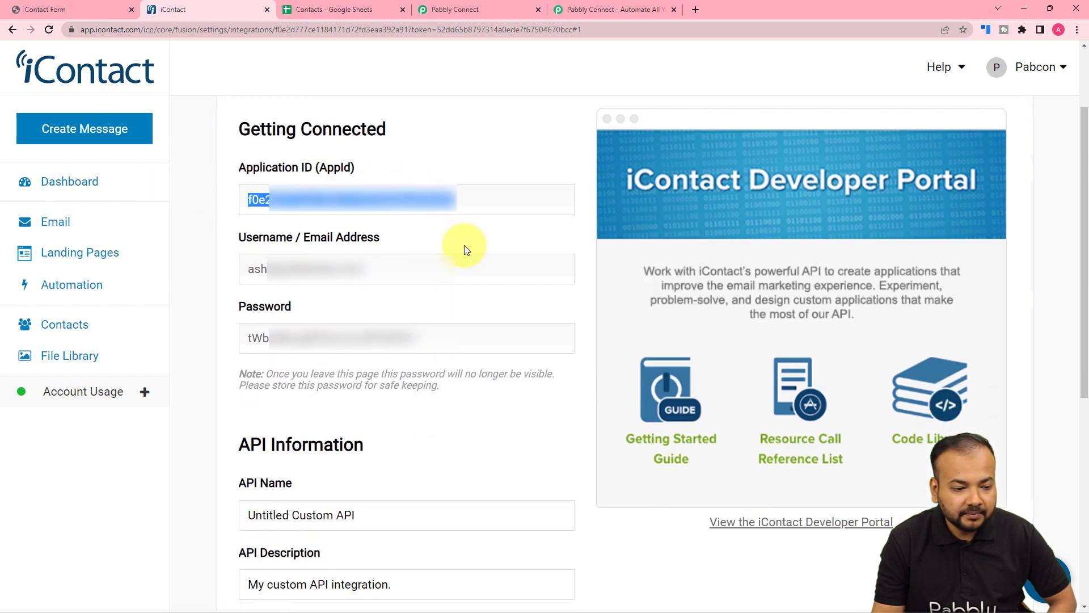
click(478, 9)
scroll(662, 194, up, 3)
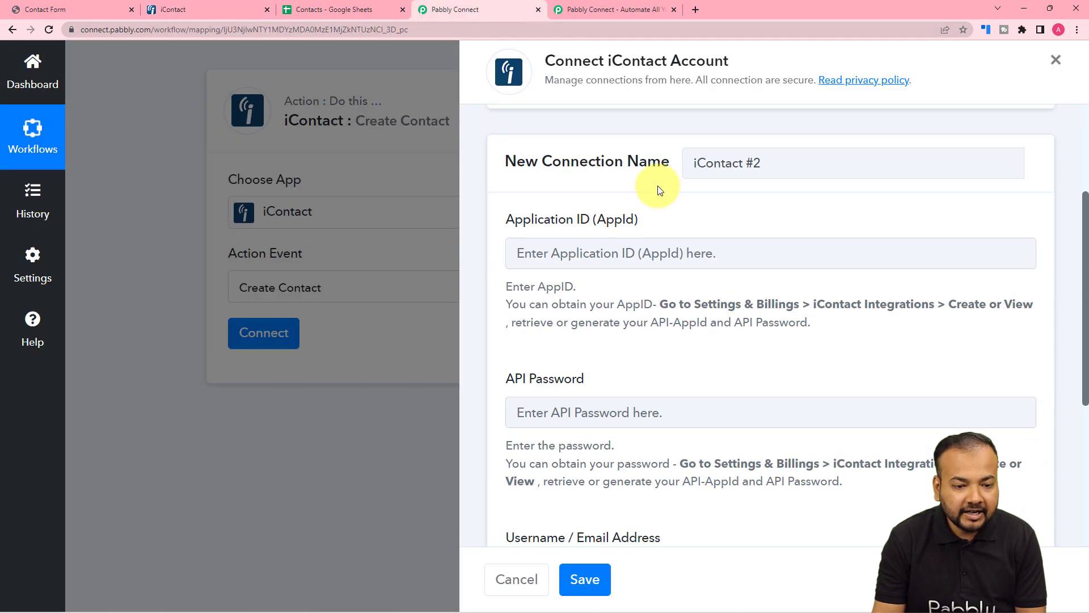
right_click(591, 254)
click(617, 337)
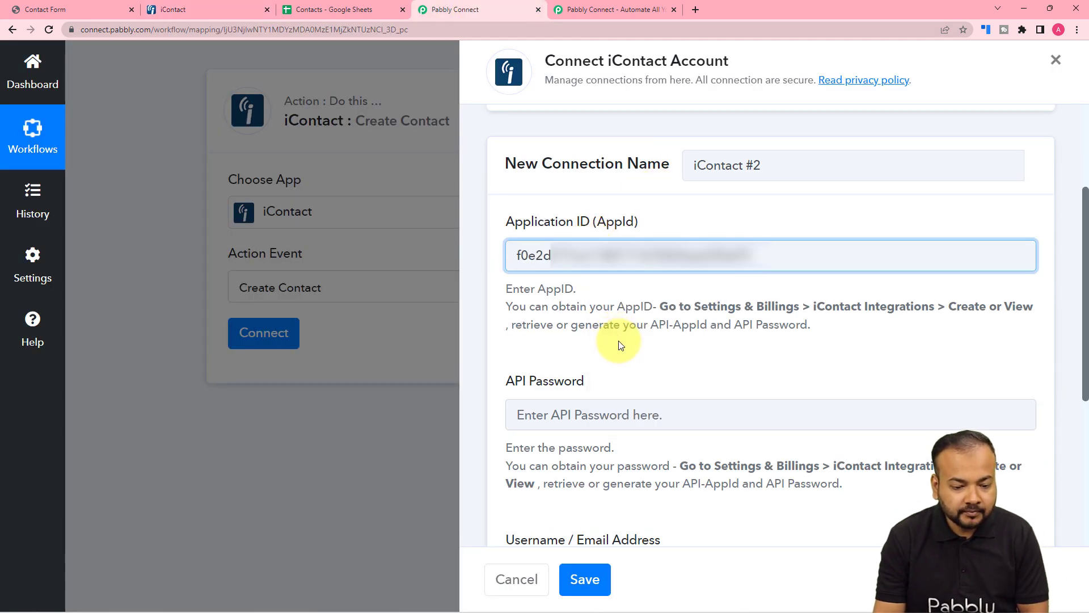
- Copy the integration's password from iContact into the API Password field of the Pabbly Connect connection
click(198, 6)
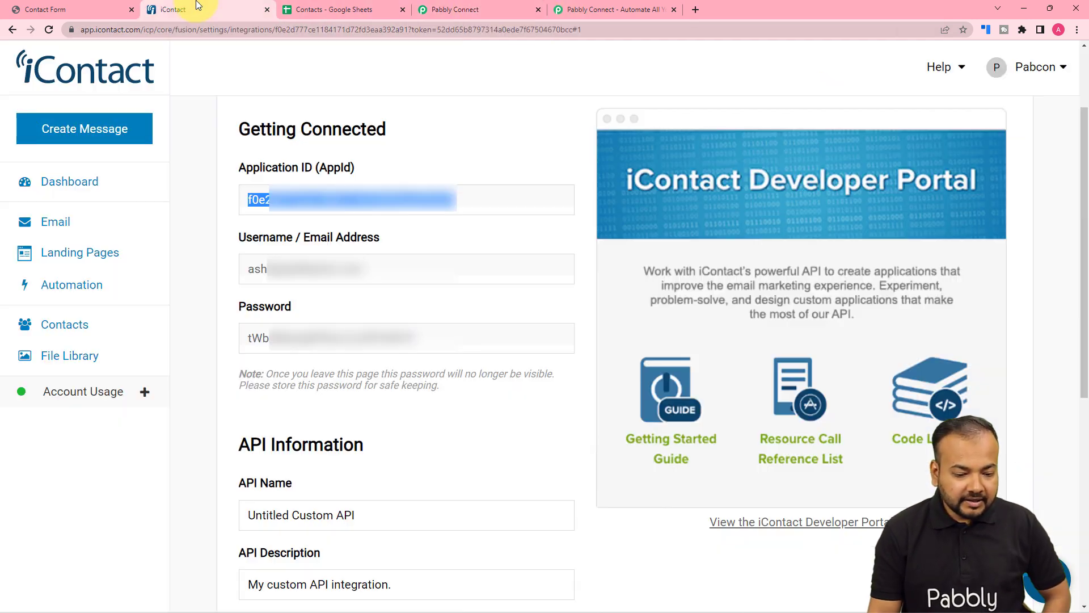
double_click(318, 350)
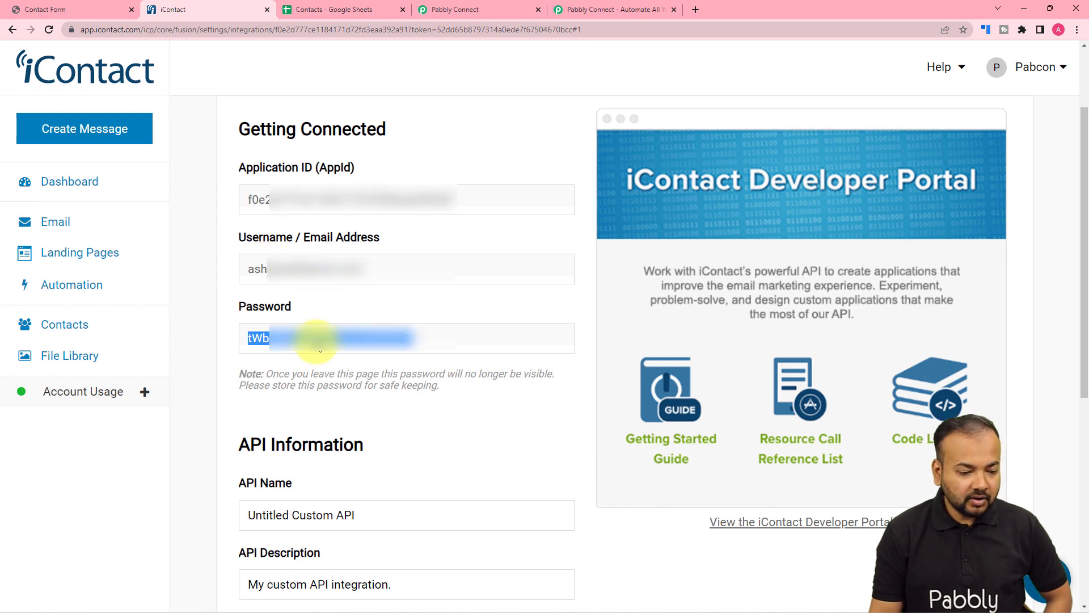
right_click(314, 347)
click(337, 393)
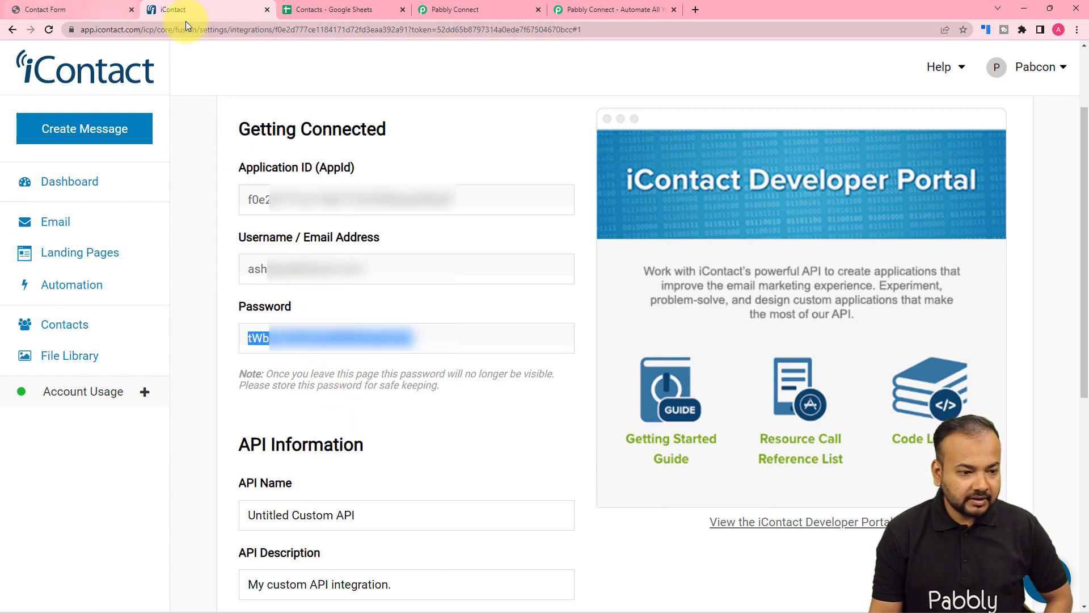
click(446, 11)
click(579, 406)
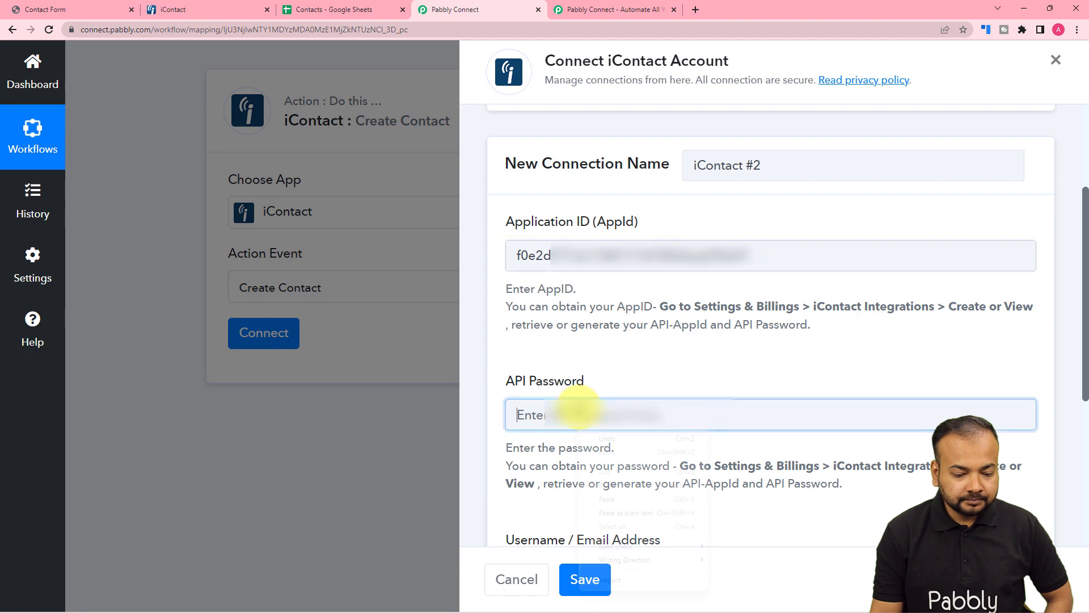
right_click(582, 411)
click(609, 495)
- Copy the integration's username or email address from iContact into the Username / Email Address field of the Pabbly Connect connection
scroll(622, 386, down, 4)
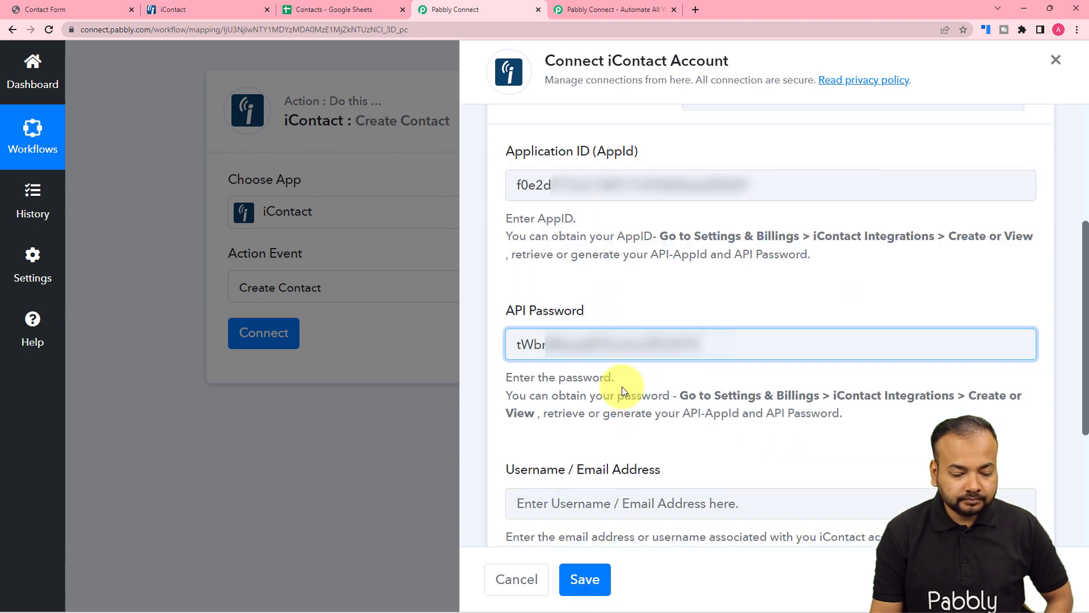
click(206, 5)
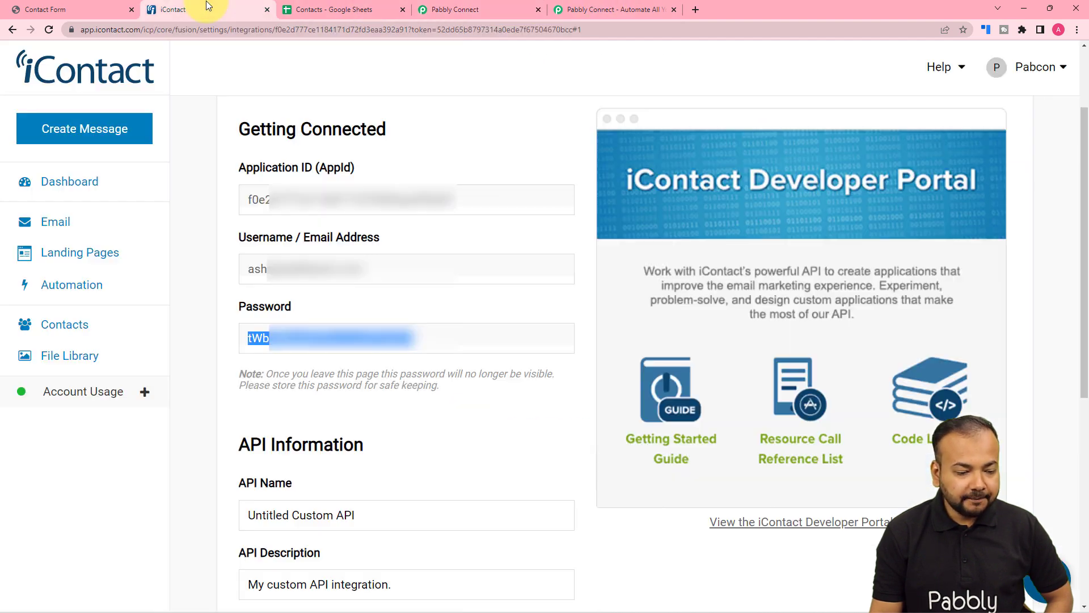
triple_click(250, 270)
right_click(254, 272)
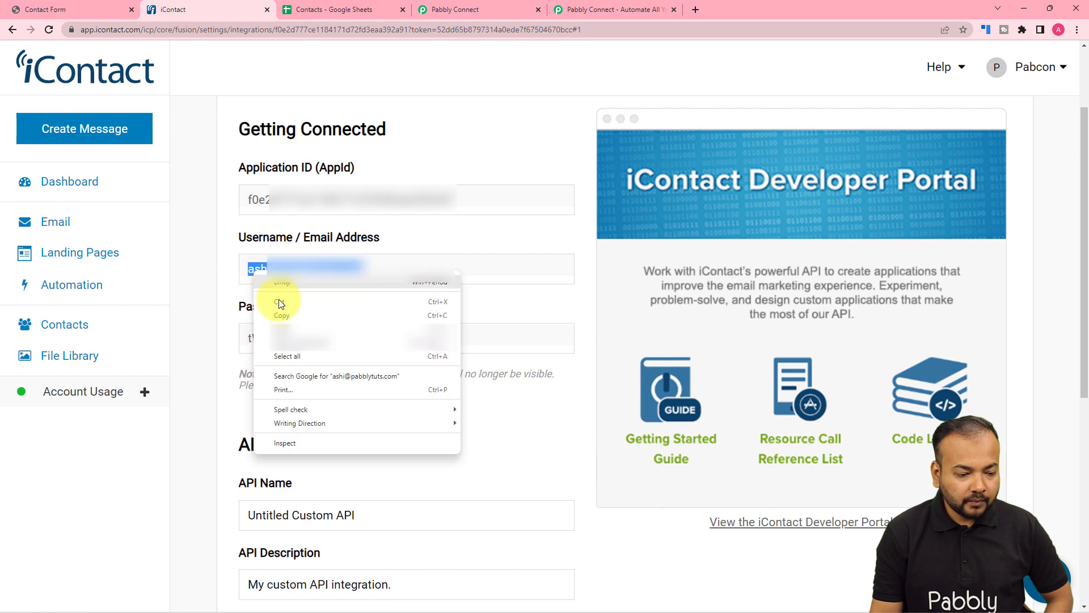
click(279, 311)
click(88, 11)
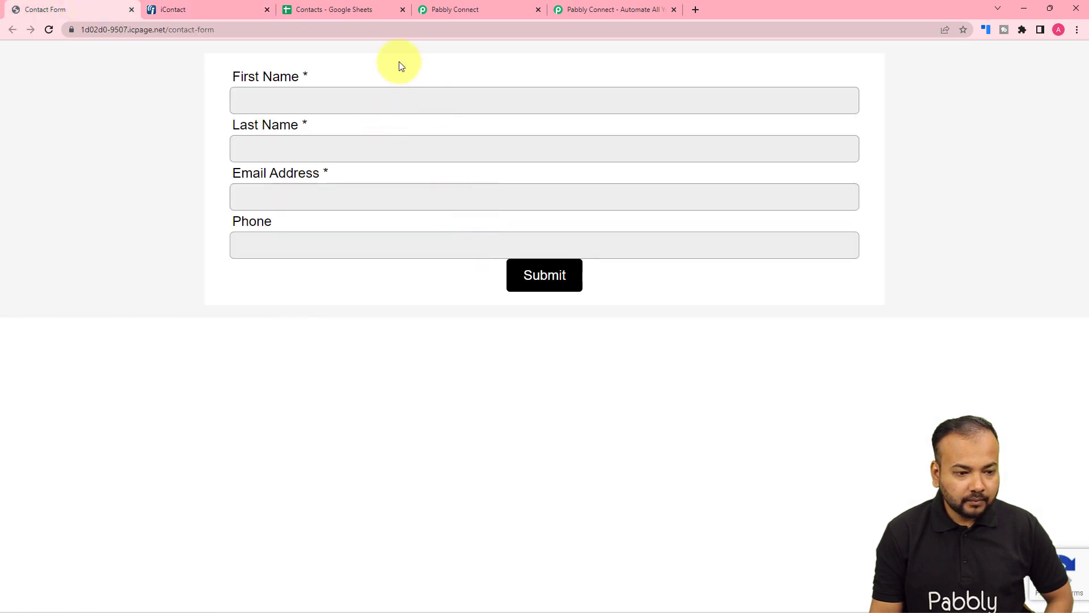
click(434, 9)
click(602, 349)
right_click(604, 351)
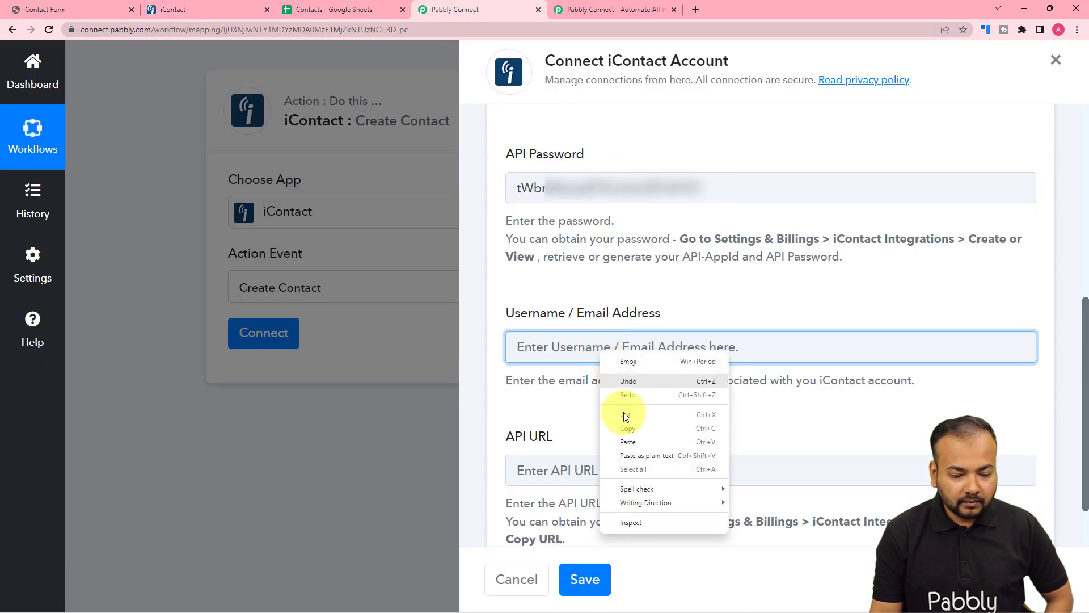
click(624, 437)
- Copy the Pabcon client folder's API URL from iContact into the connection's API URL field and save the connection
scroll(619, 417, down, 2)
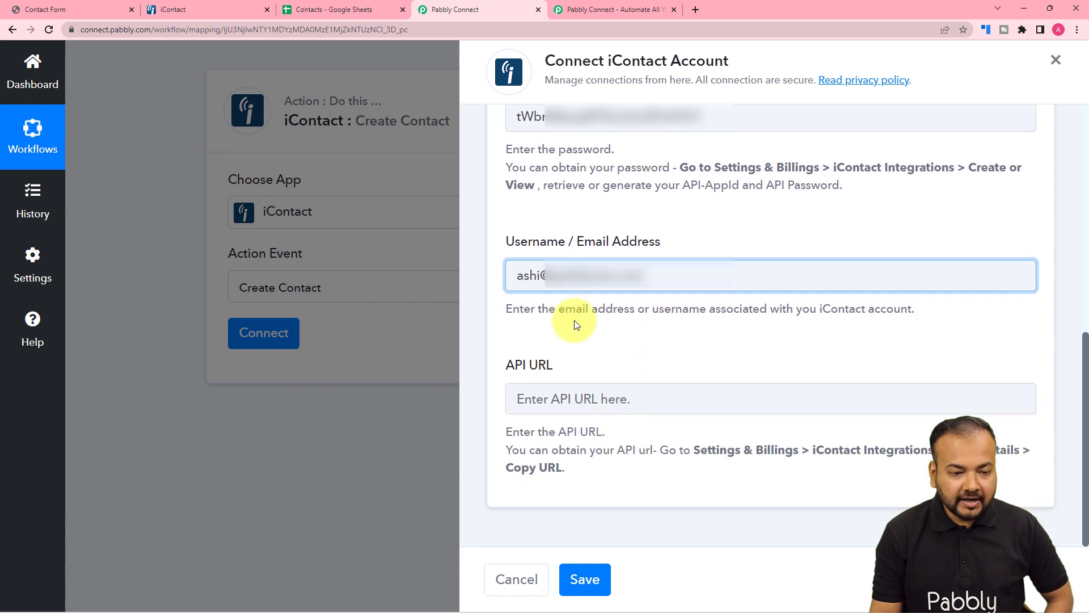
click(242, 5)
scroll(352, 305, down, 4)
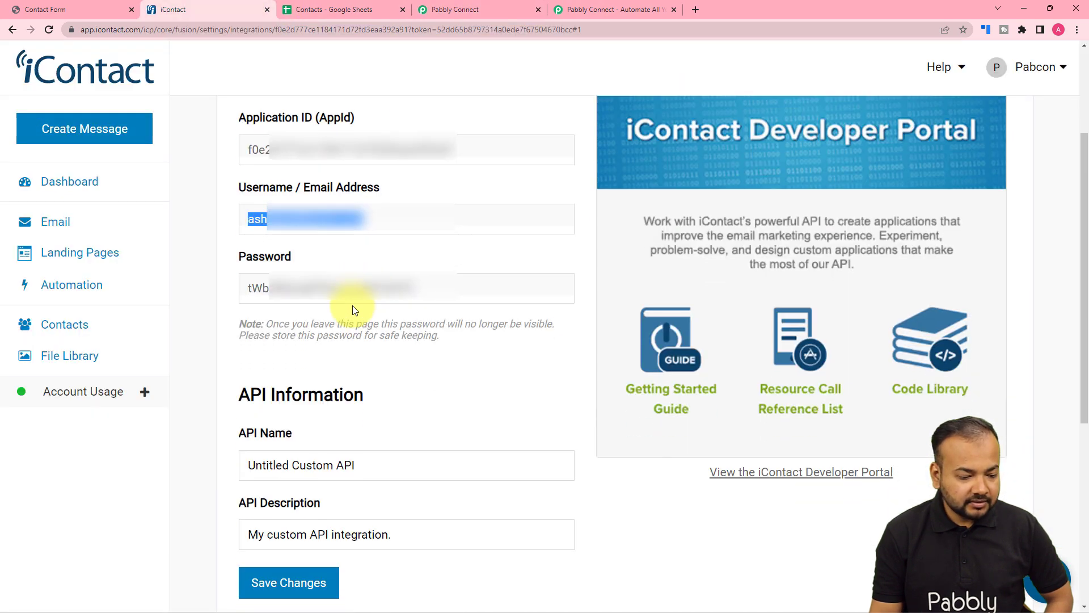
scroll(352, 305, down, 3)
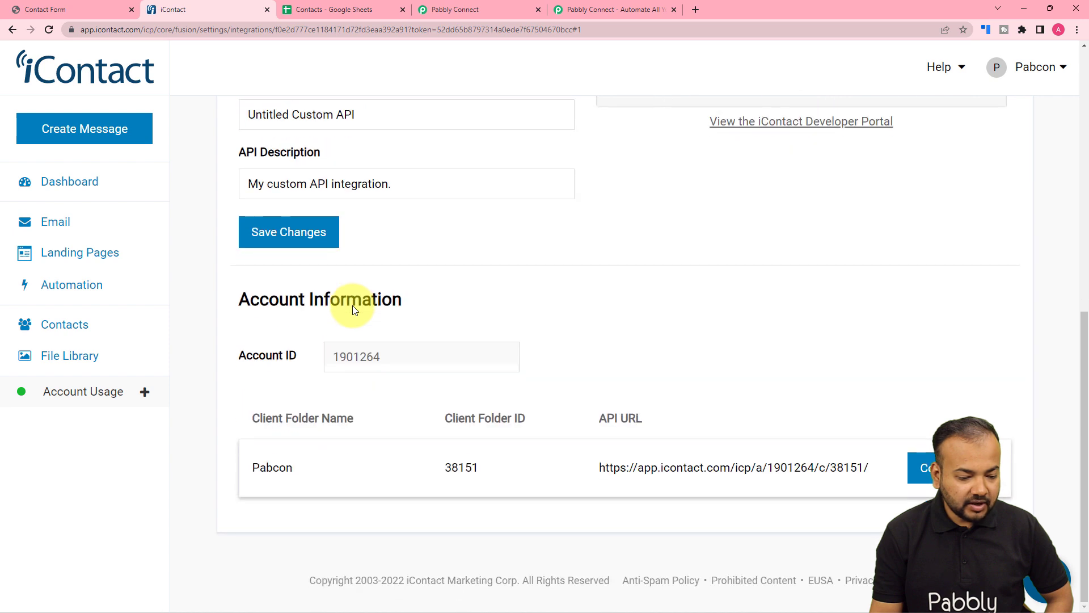
click(912, 472)
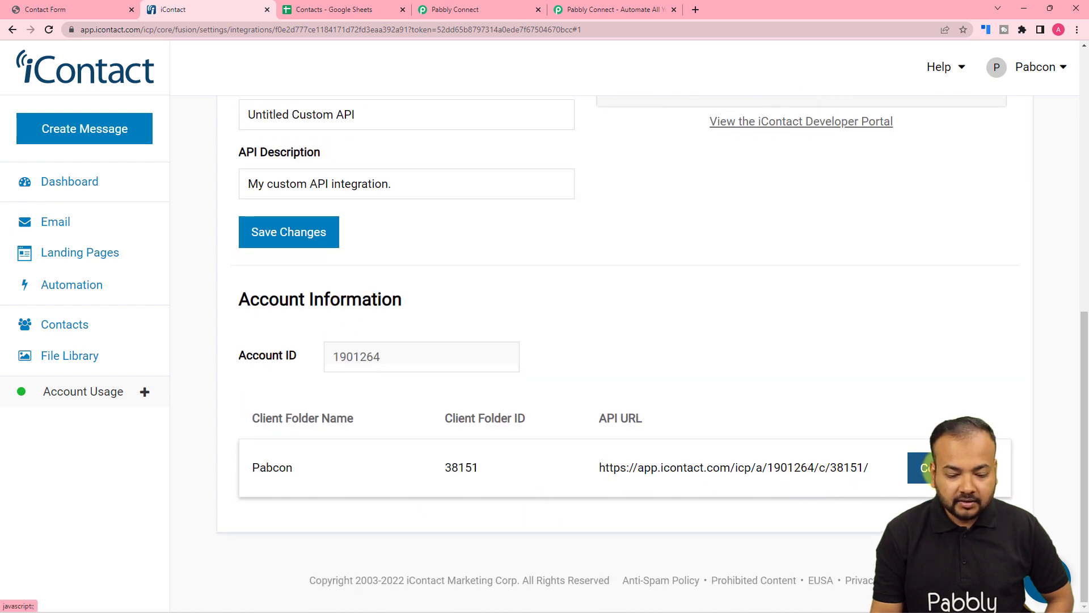
click(440, 8)
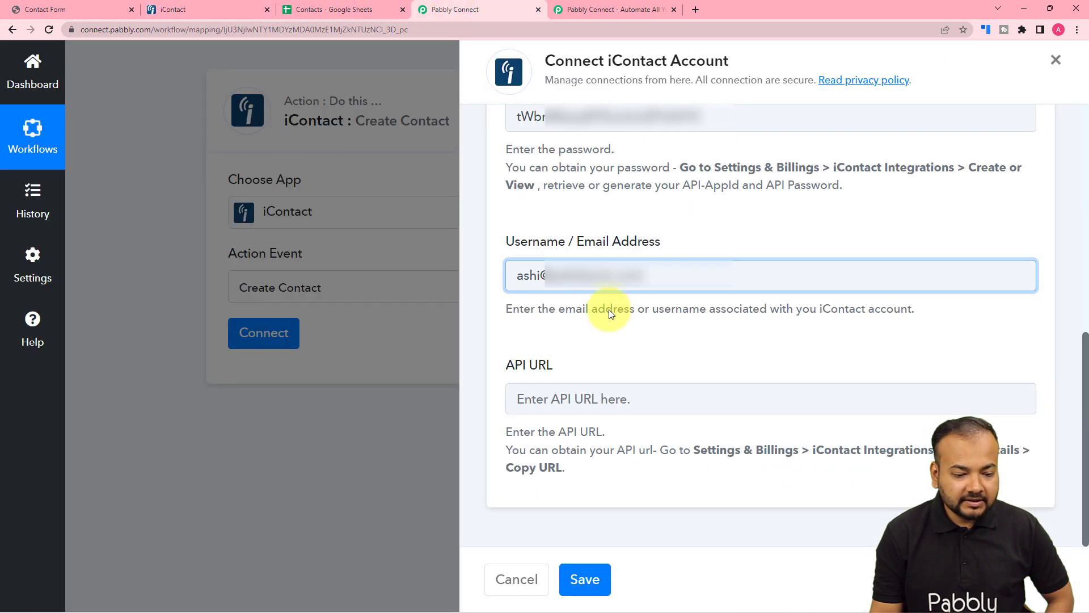
right_click(567, 403)
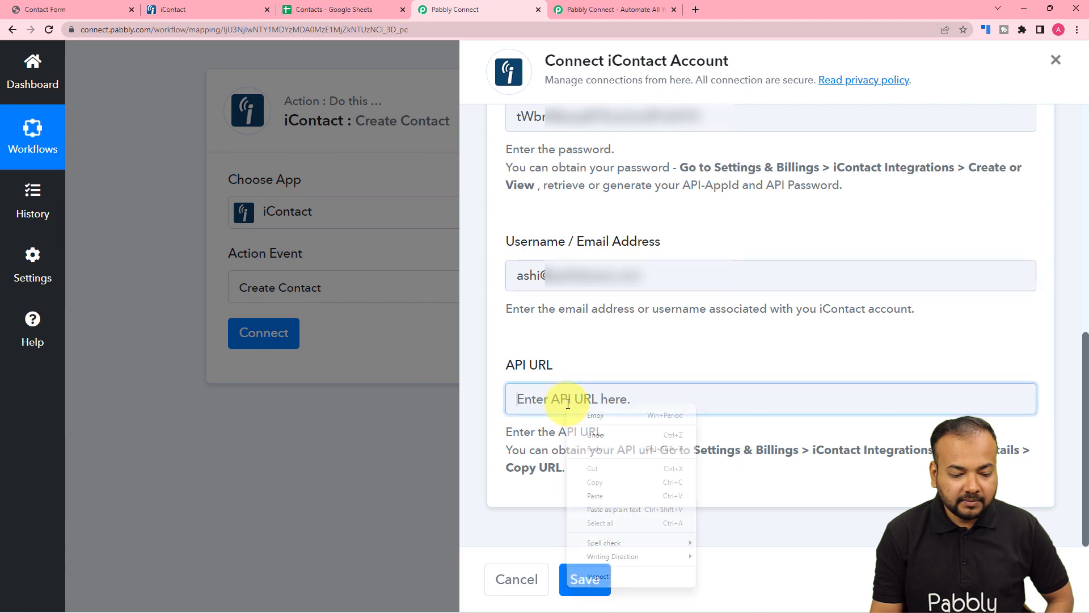
click(595, 496)
click(585, 578)
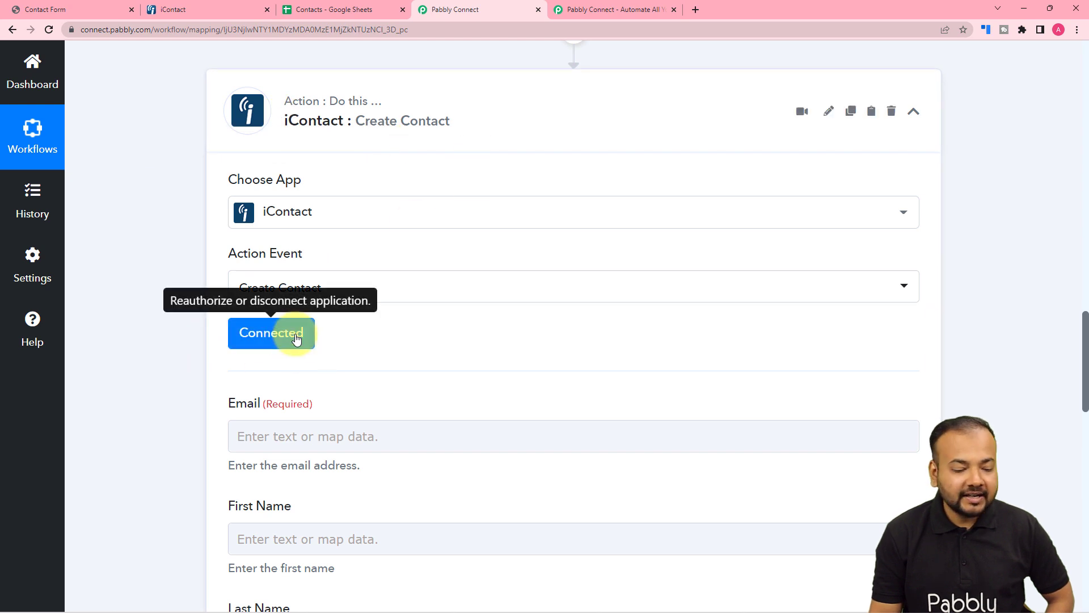
- Examine the Create Contact action's fields and compare them with the Google Sheets trigger's response data
scroll(168, 339, down, 3)
click(318, 209)
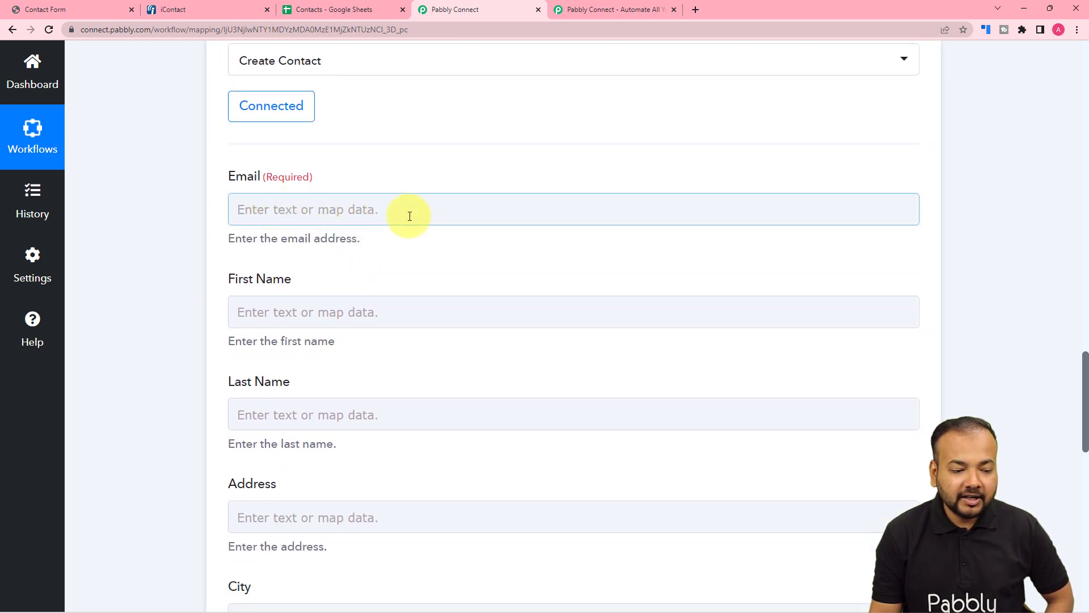
scroll(408, 214, down, 2)
scroll(386, 341, down, 2)
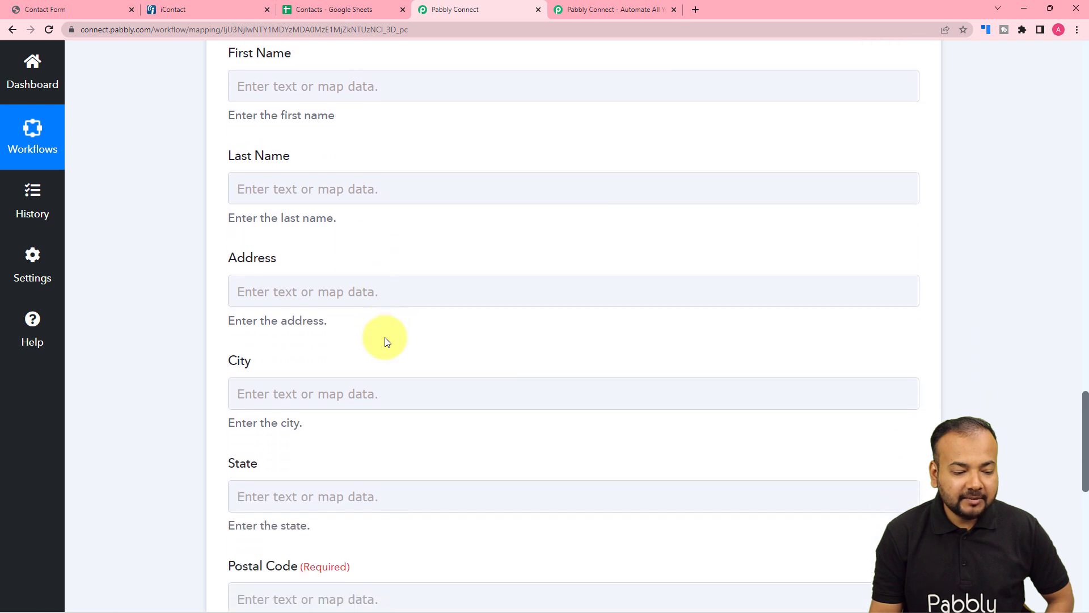
scroll(339, 442, down, 2)
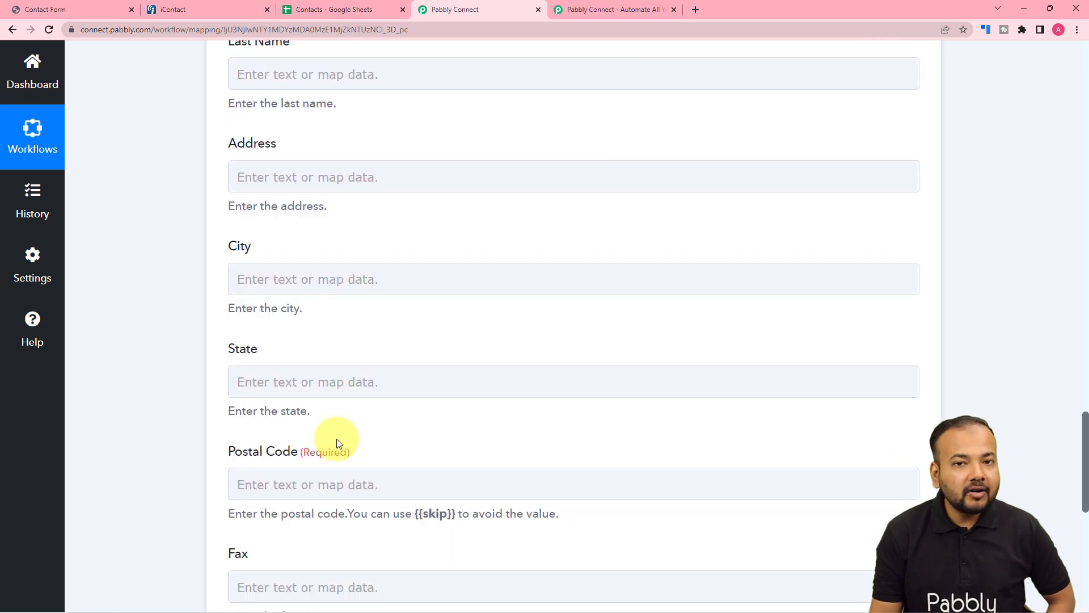
scroll(336, 442, up, 15)
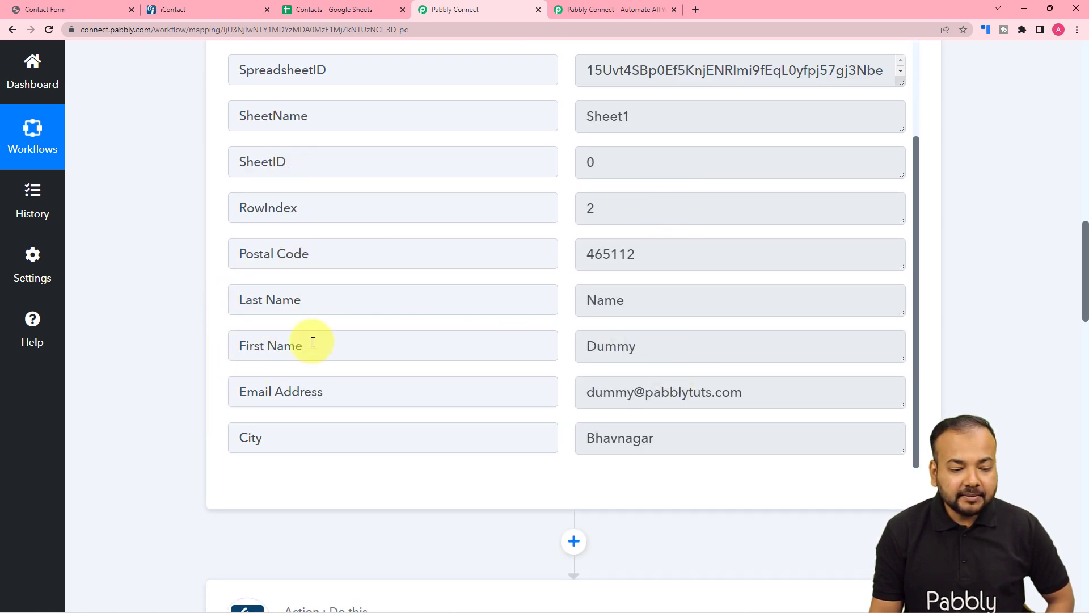
scroll(147, 403, down, 1)
scroll(147, 403, down, 10)
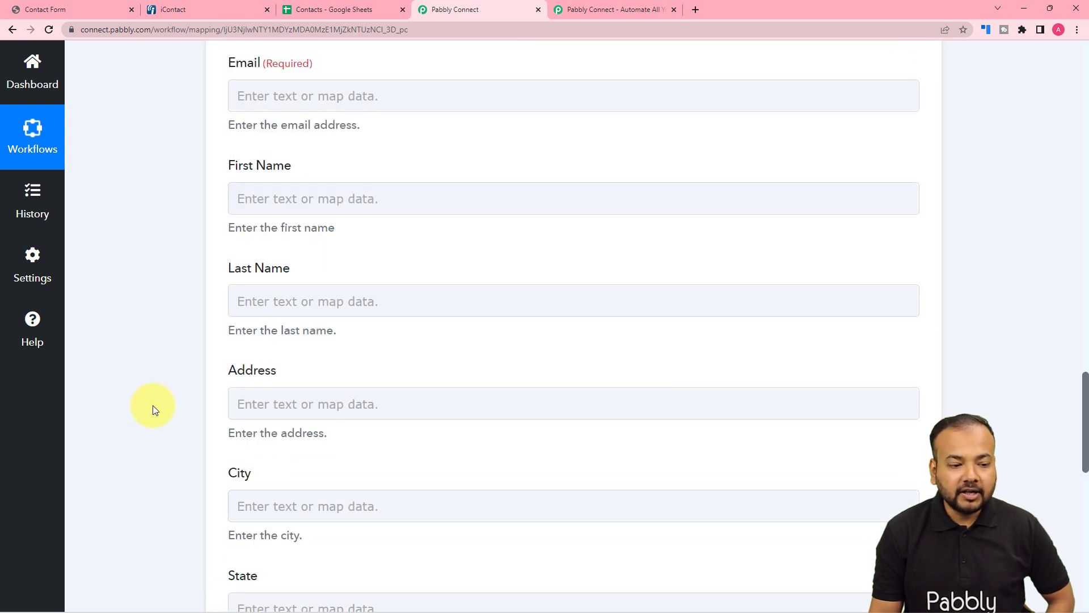
- Map the Email field of the Create Contact action to Email Address from the Google Sheets trigger
scroll(153, 405, up, 3)
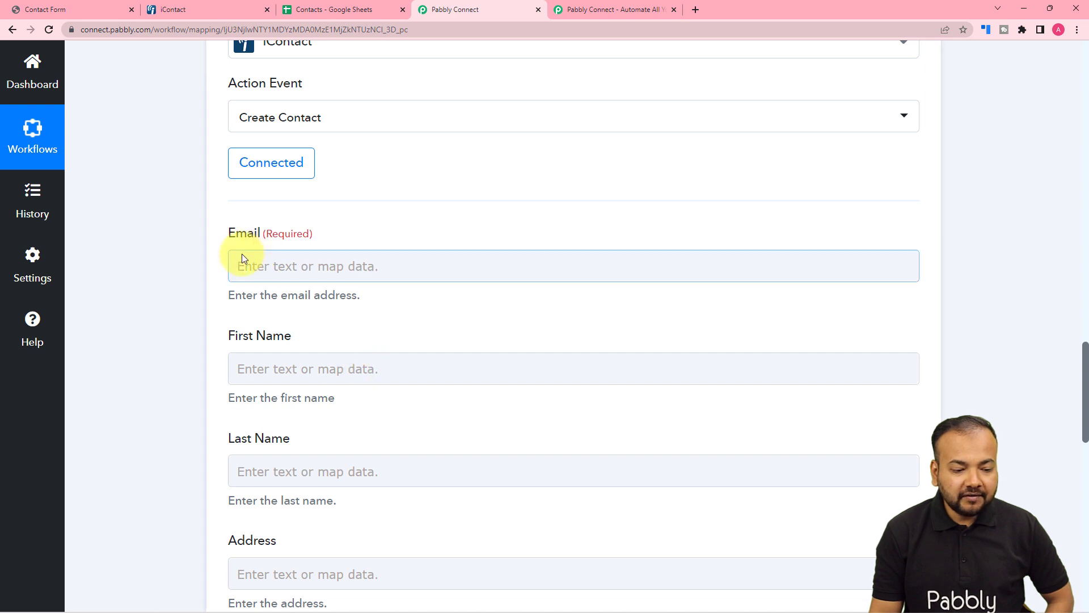
click(335, 268)
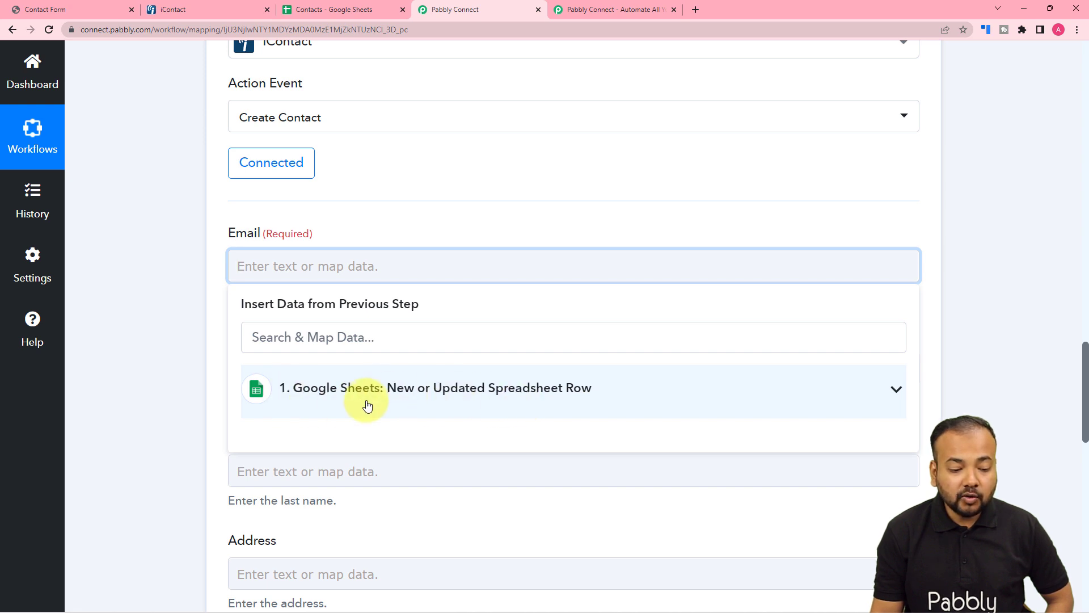
click(400, 412)
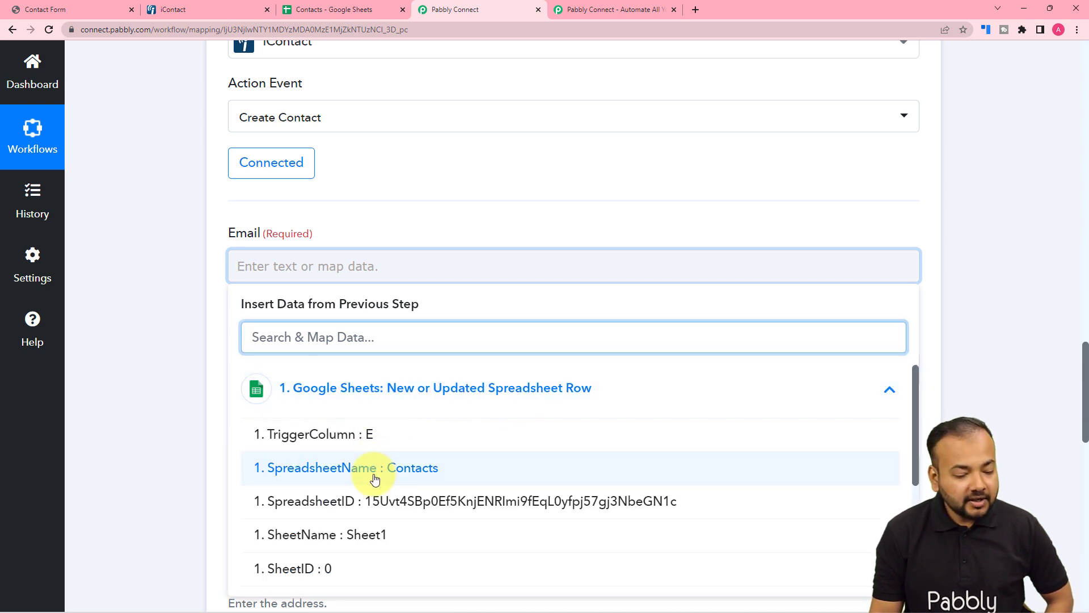
scroll(374, 479, down, 3)
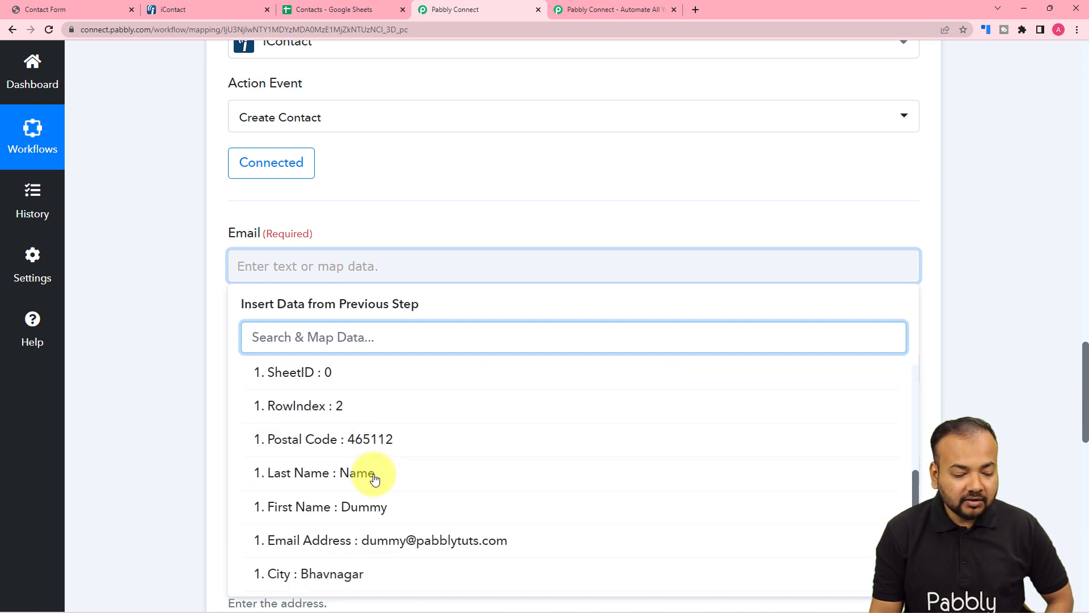
click(312, 549)
click(199, 281)
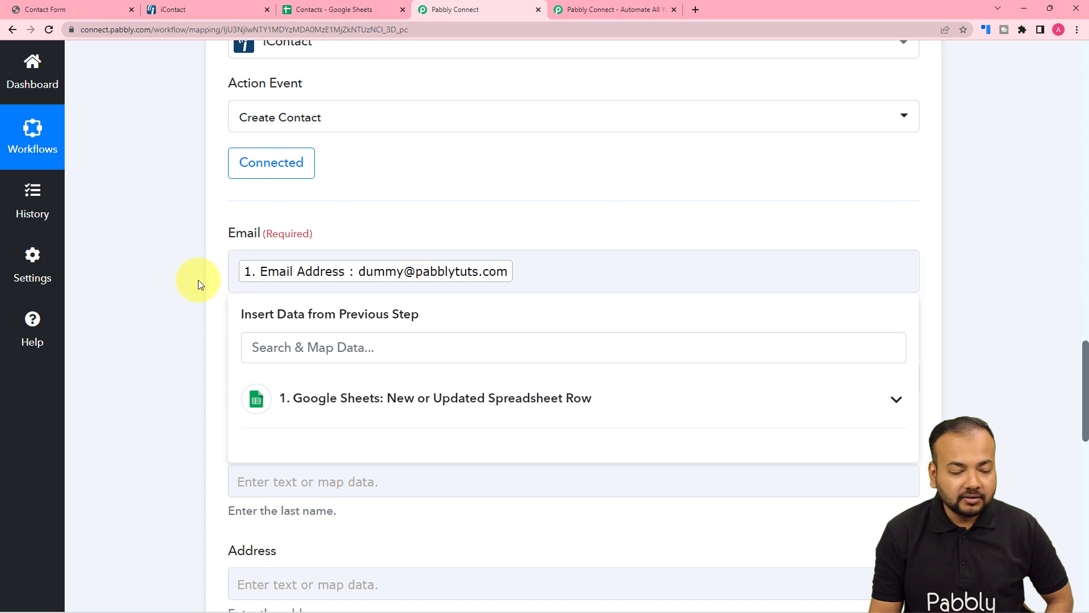
- Map the contact's First Name field to First Name from the Google Sheets trigger
scroll(197, 282, down, 3)
click(267, 207)
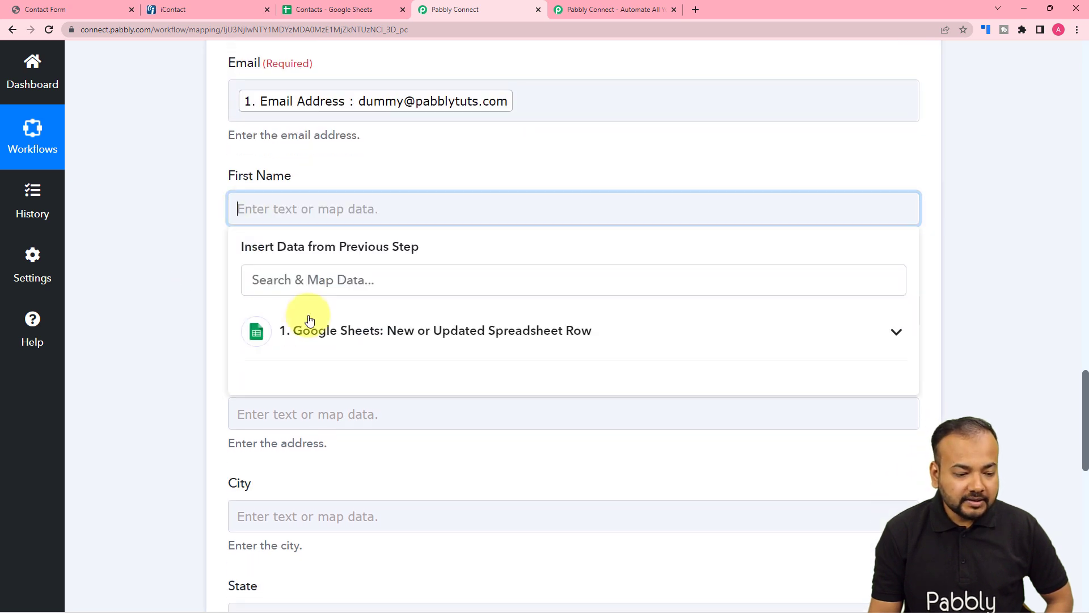
click(304, 329)
scroll(365, 492, down, 1)
scroll(365, 493, down, 2)
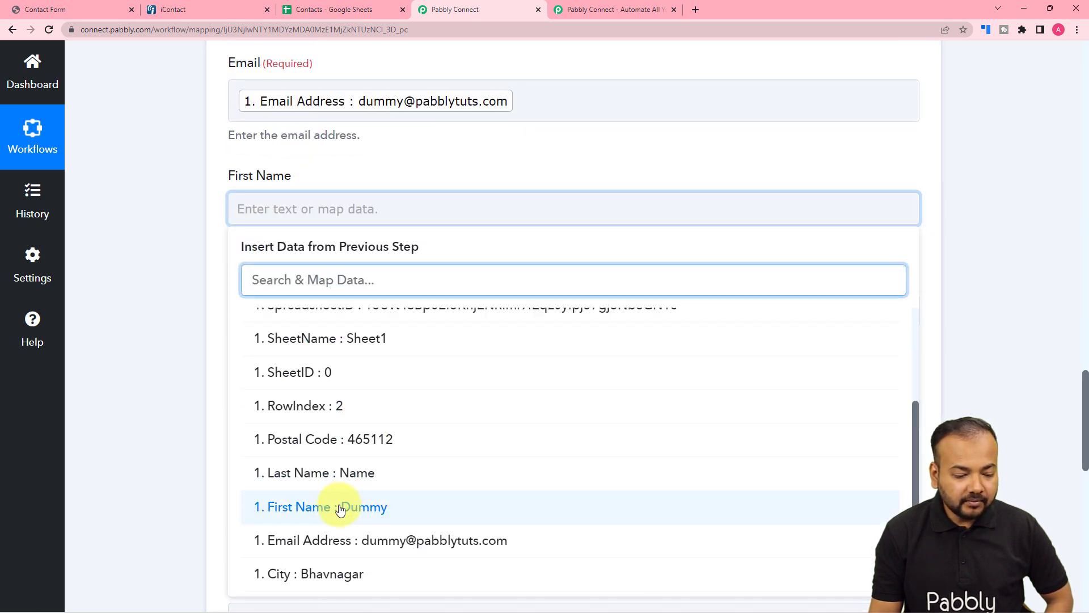
click(348, 506)
click(188, 362)
- Map the contact's Last Name field to Last Name from the Google Sheets trigger
scroll(213, 357, down, 2)
click(316, 219)
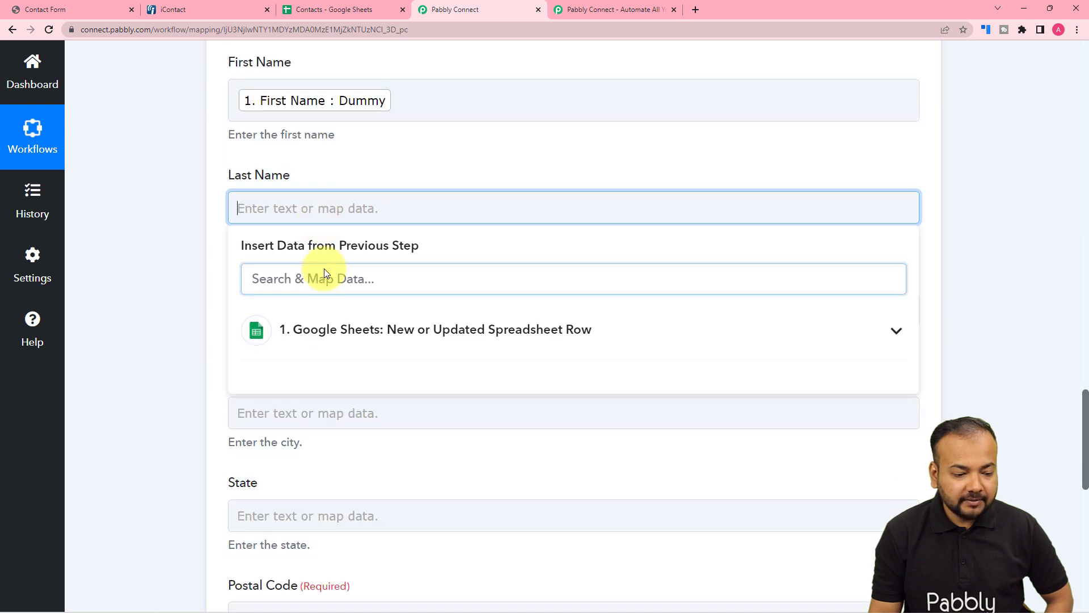
click(329, 326)
scroll(356, 476, down, 2)
scroll(356, 475, down, 1)
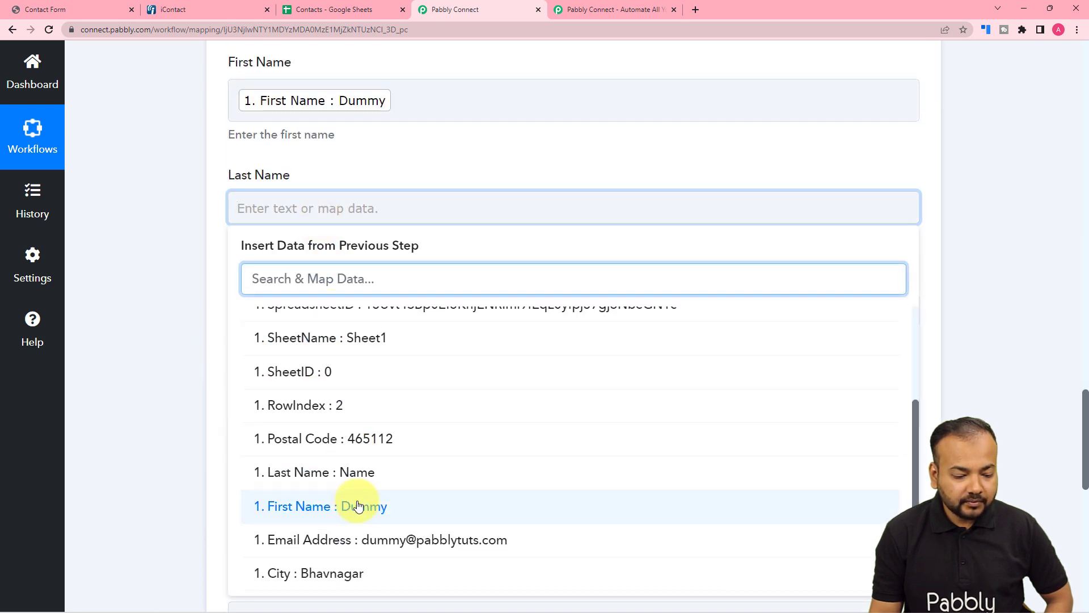
click(360, 470)
click(172, 383)
- Leave Address empty and map the contact's City field to City from the Google Sheets trigger
scroll(173, 382, down, 1)
scroll(173, 383, down, 1)
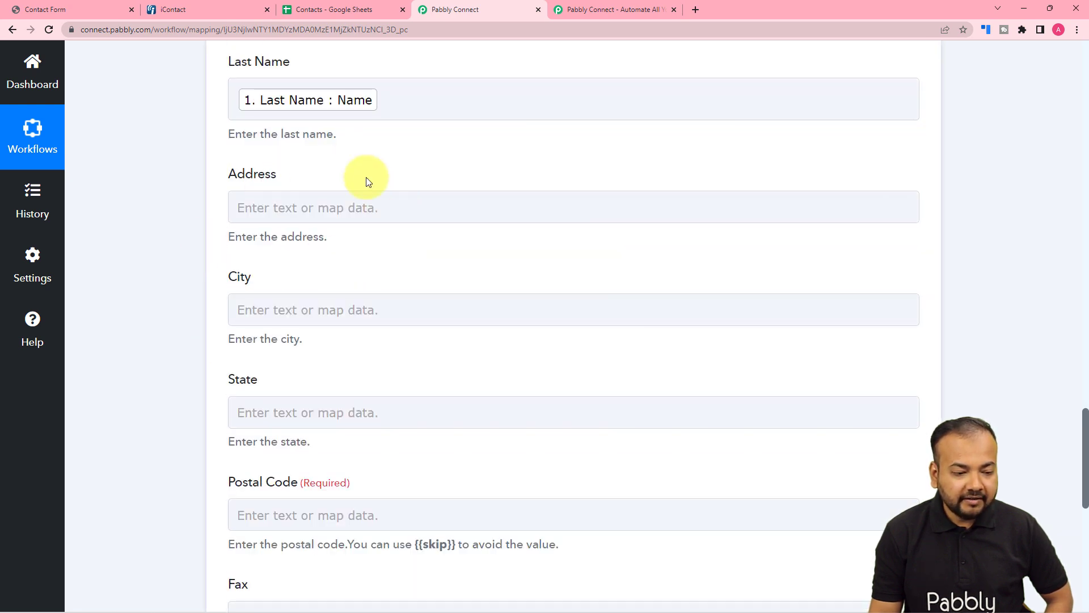
click(353, 309)
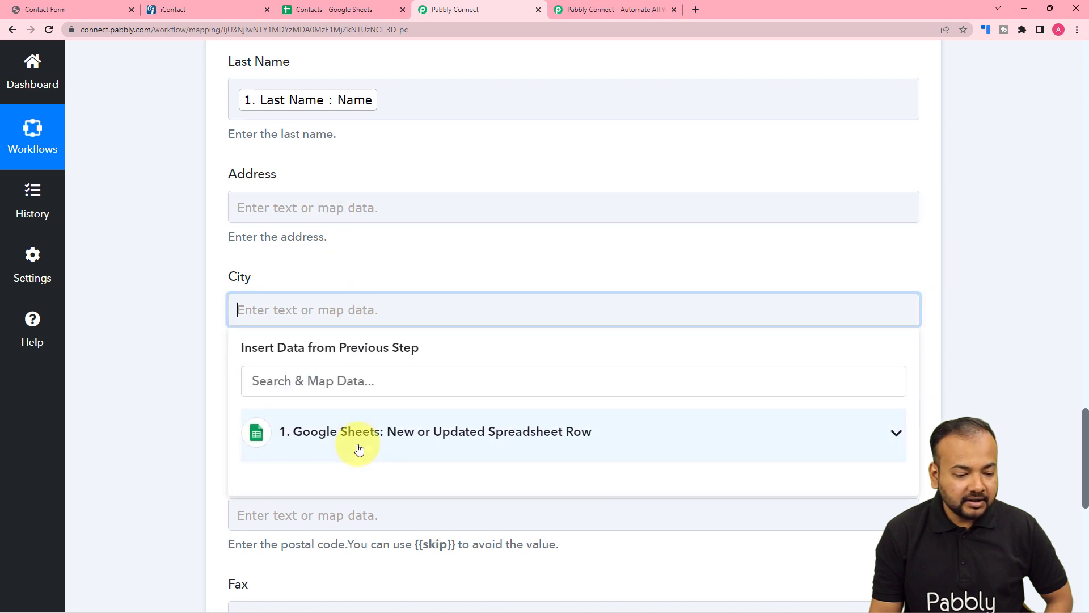
click(355, 448)
scroll(335, 539, down, 2)
scroll(358, 505, down, 2)
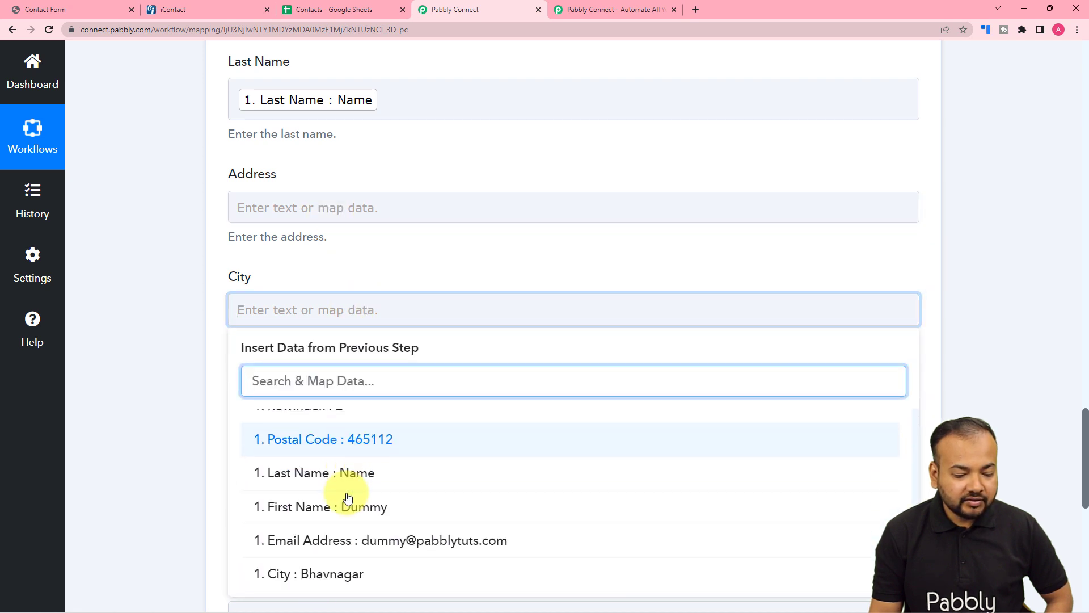
scroll(341, 502, down, 1)
click(317, 573)
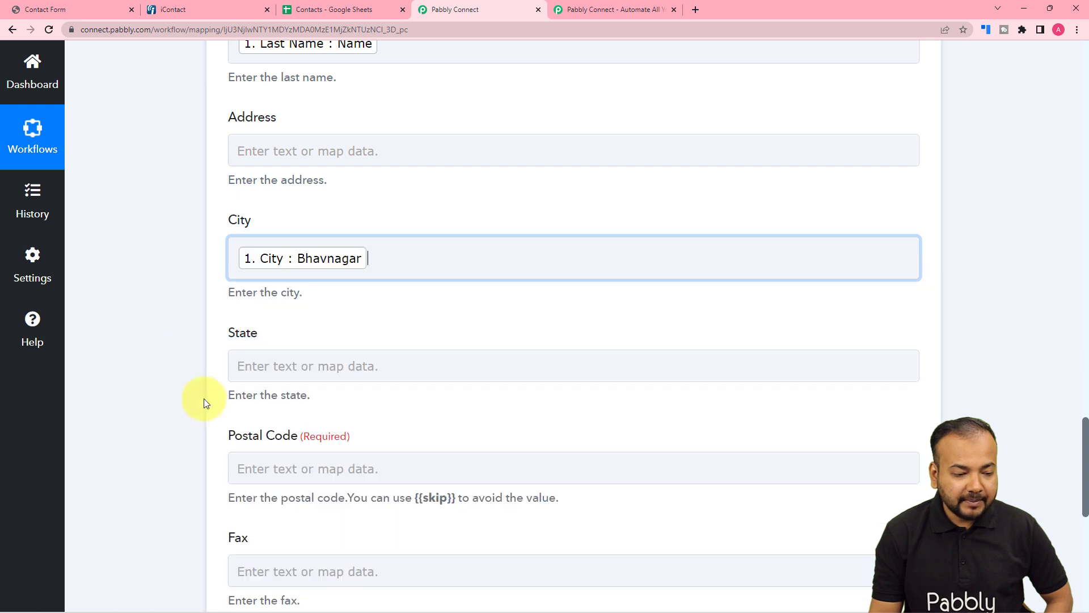
scroll(171, 351, down, 3)
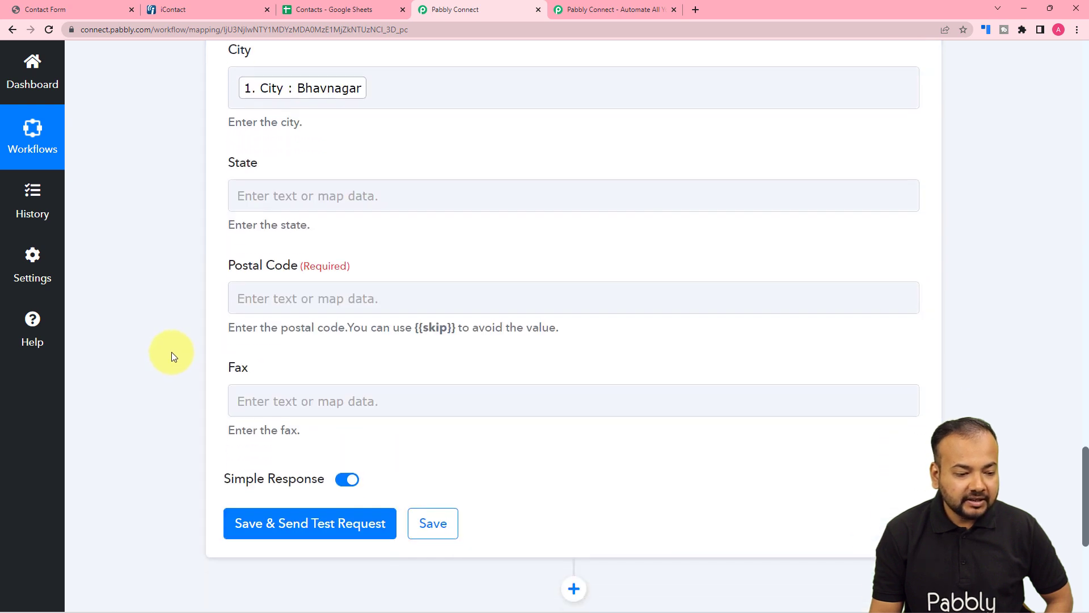
- Map the contact's Postal Code field to Postal Code from the Google Sheets trigger and review the mapped fields
click(319, 295)
click(327, 437)
scroll(324, 514, down, 3)
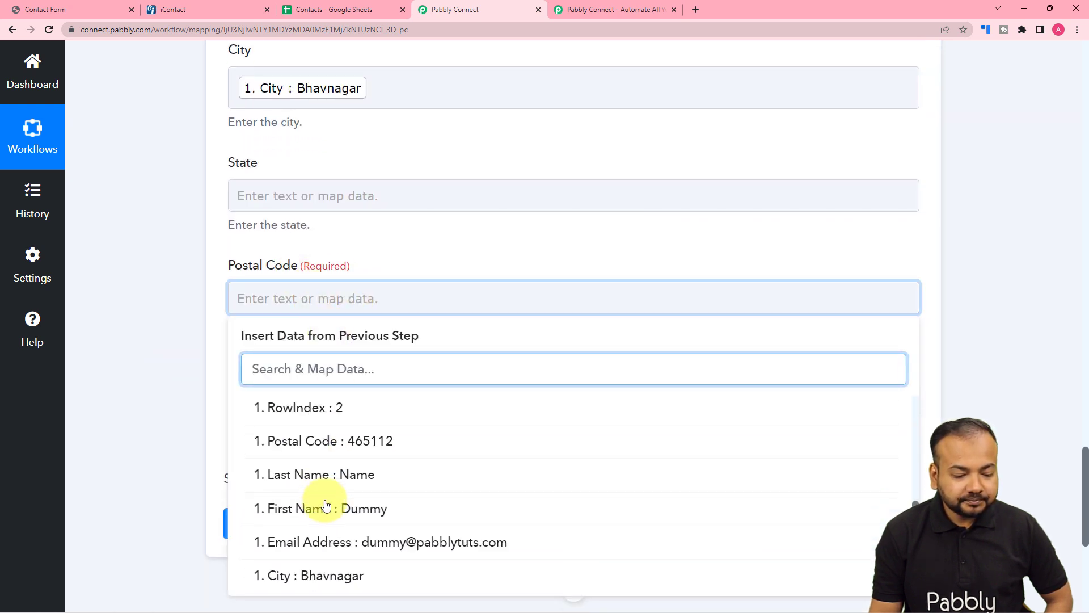
click(328, 444)
click(215, 337)
scroll(219, 343, up, 10)
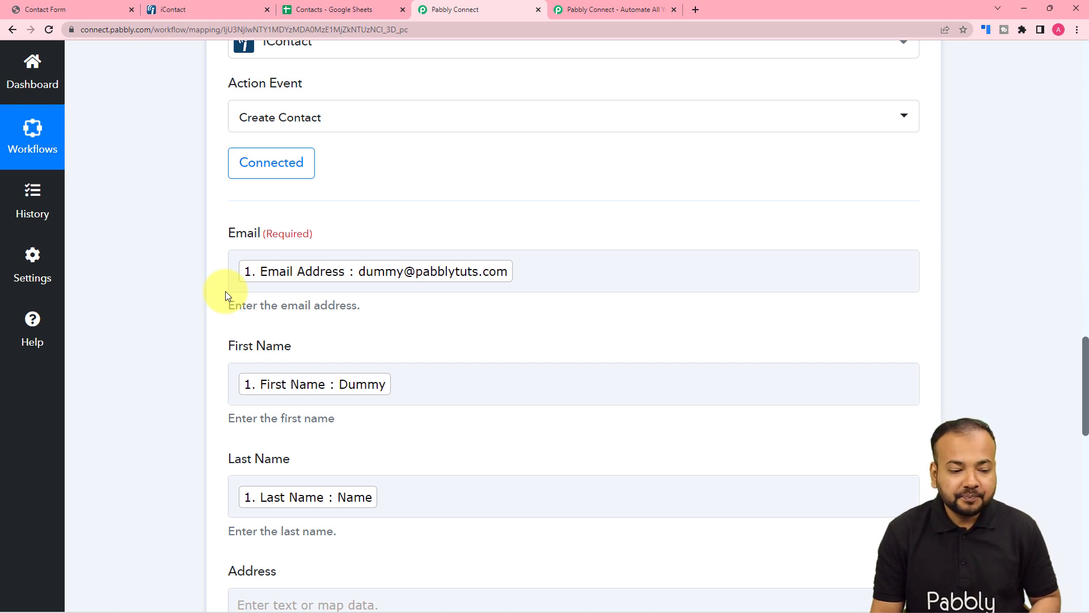
scroll(226, 291, down, 8)
scroll(226, 295, down, 5)
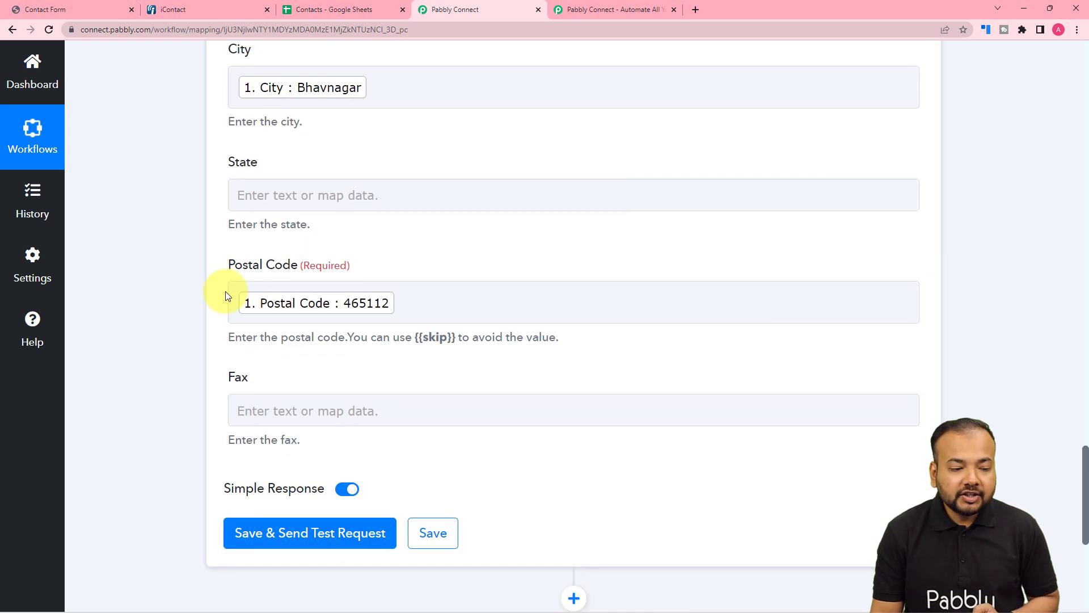
click(289, 434)
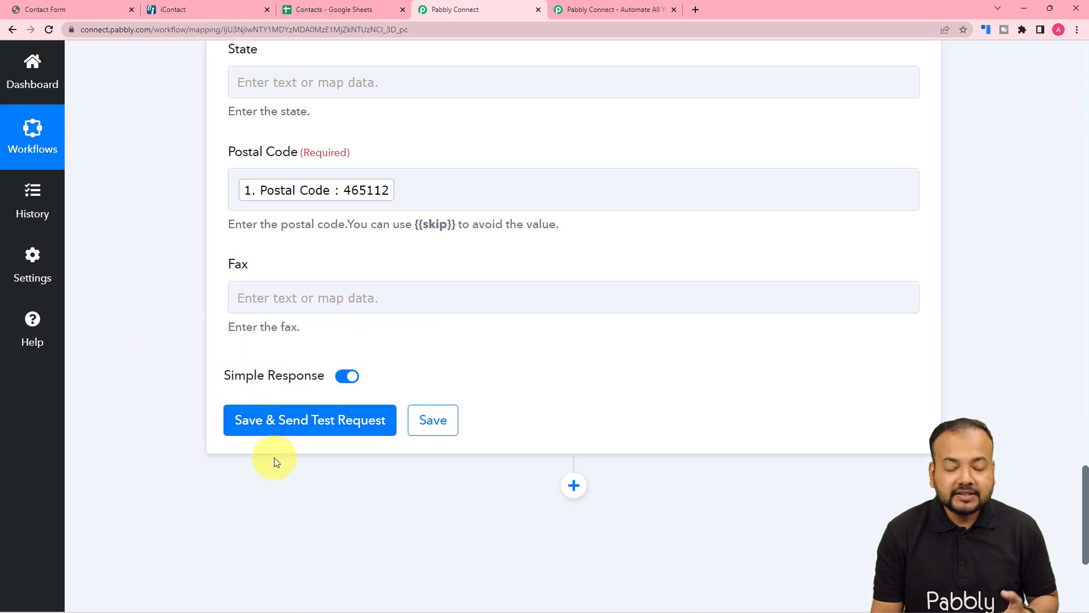
- Switch to iContact, open the contacts list and filter it by All Statuses
click(230, 7)
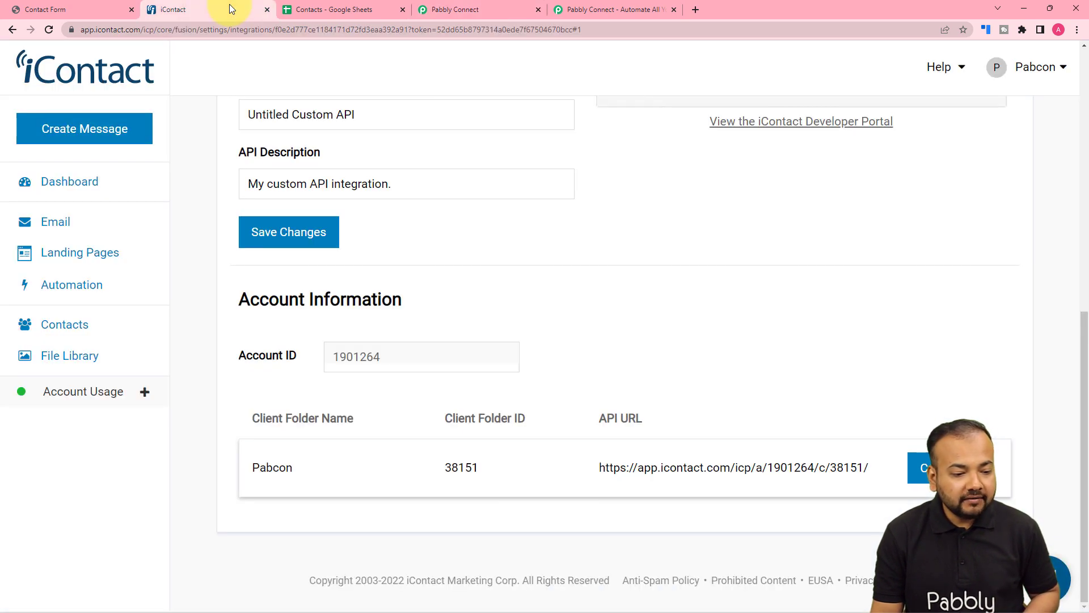
click(74, 332)
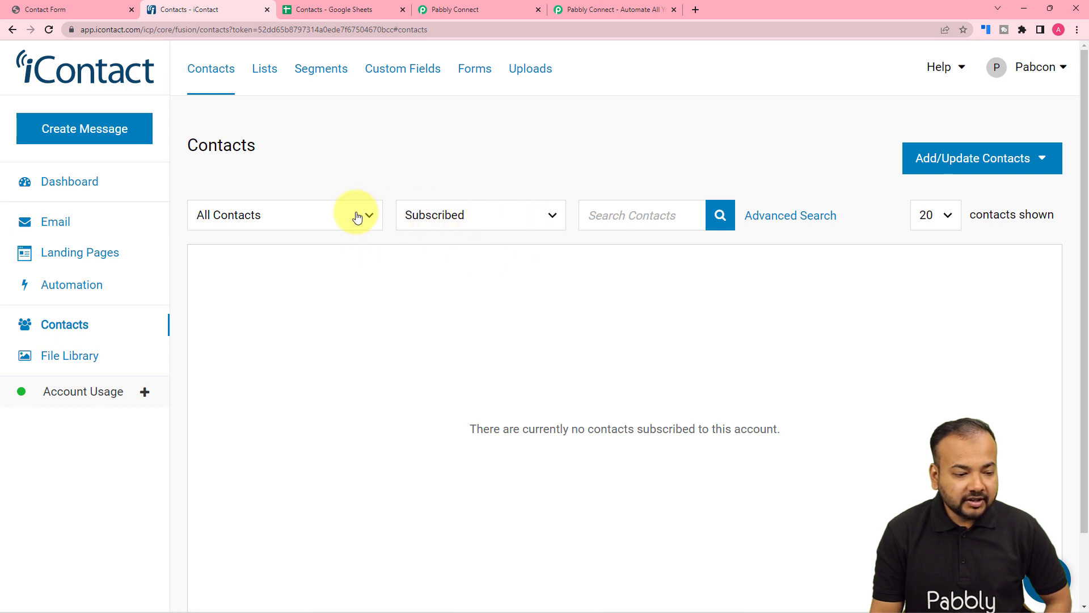
click(479, 218)
click(487, 244)
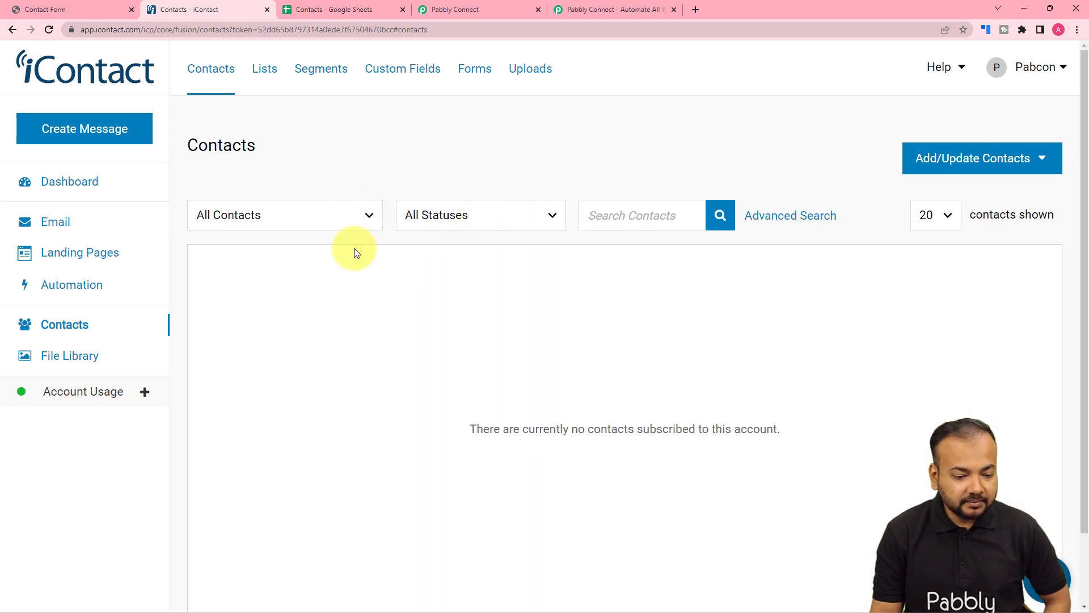
- Return to Pabbly Connect, save the Create Contact action, send a test request and review the response
click(448, 11)
click(271, 419)
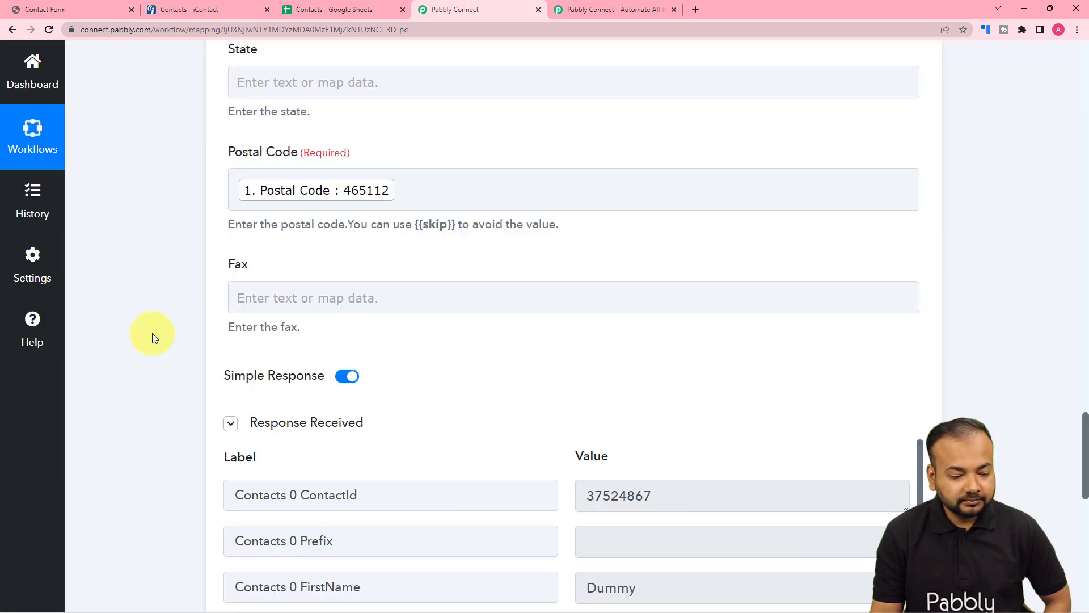
scroll(152, 333, down, 10)
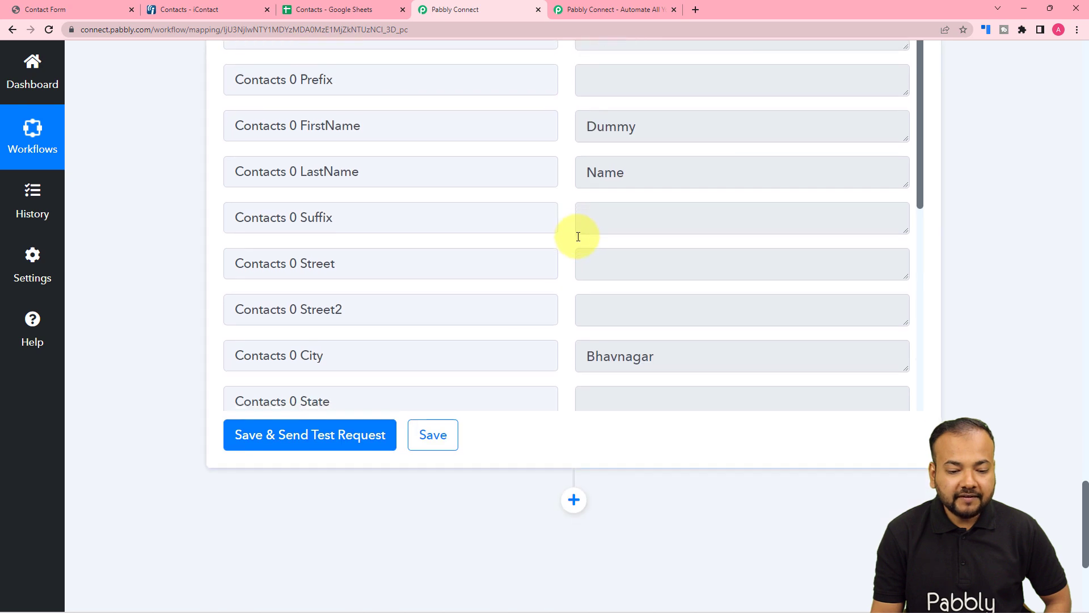
scroll(578, 236, down, 3)
scroll(578, 237, down, 1)
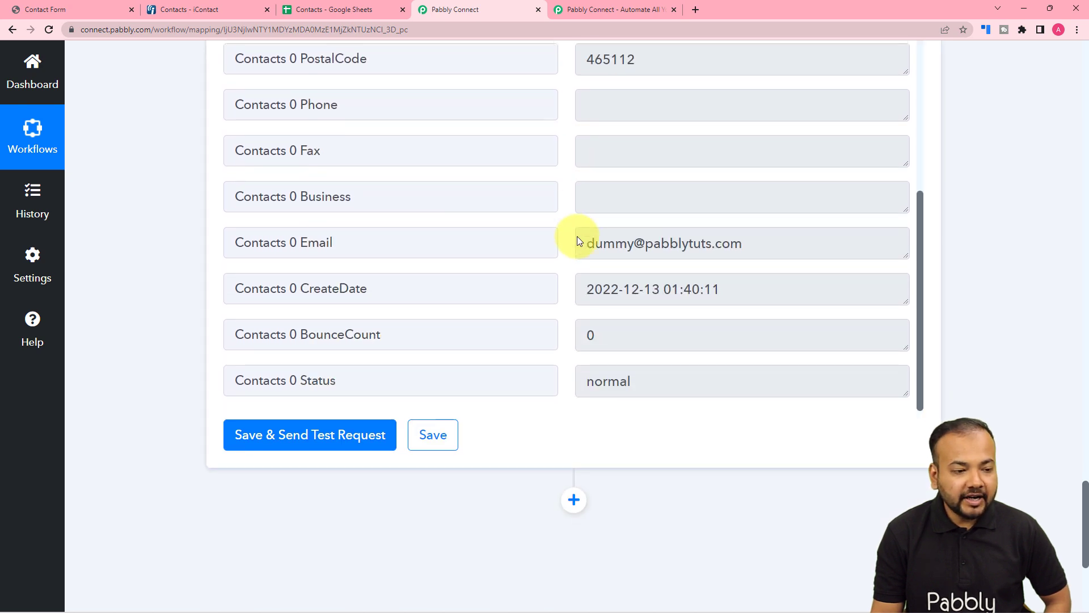
- Switch to iContact, reload the contacts list and show All Statuses to check for the test contact
click(214, 7)
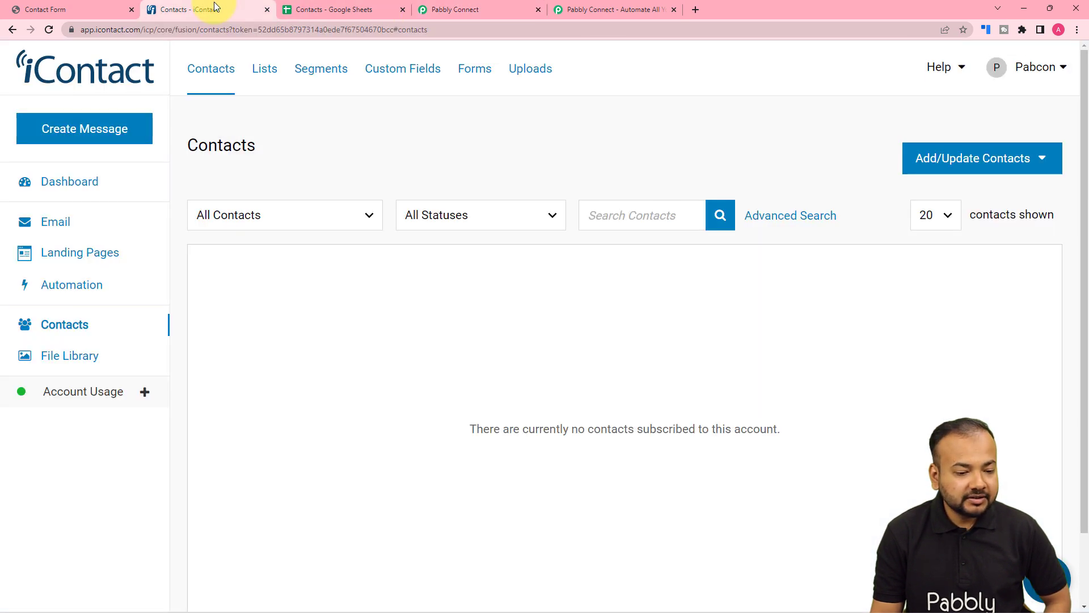
click(44, 32)
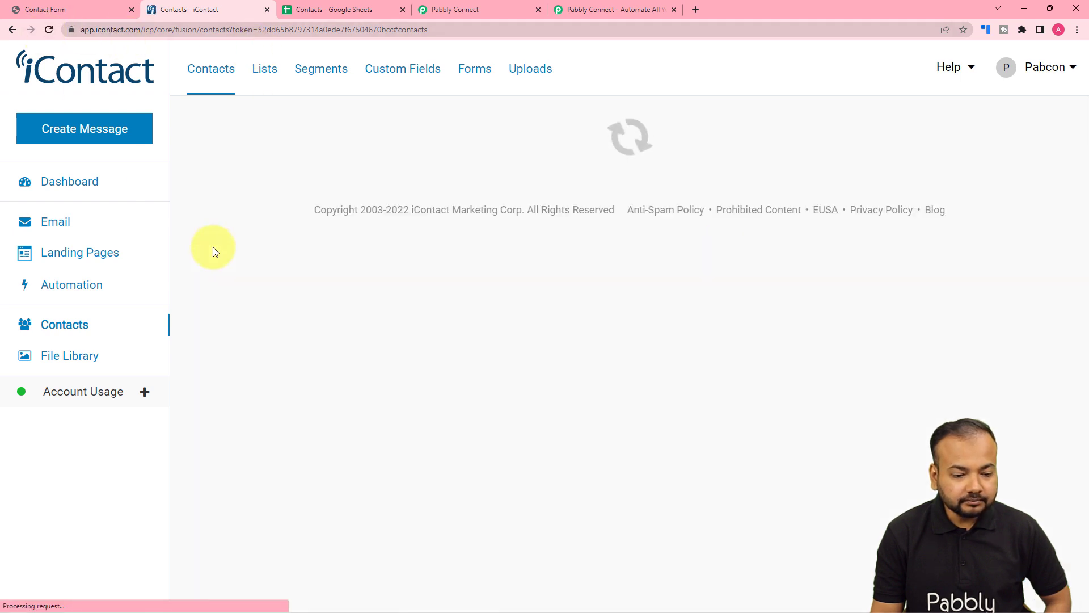
click(485, 220)
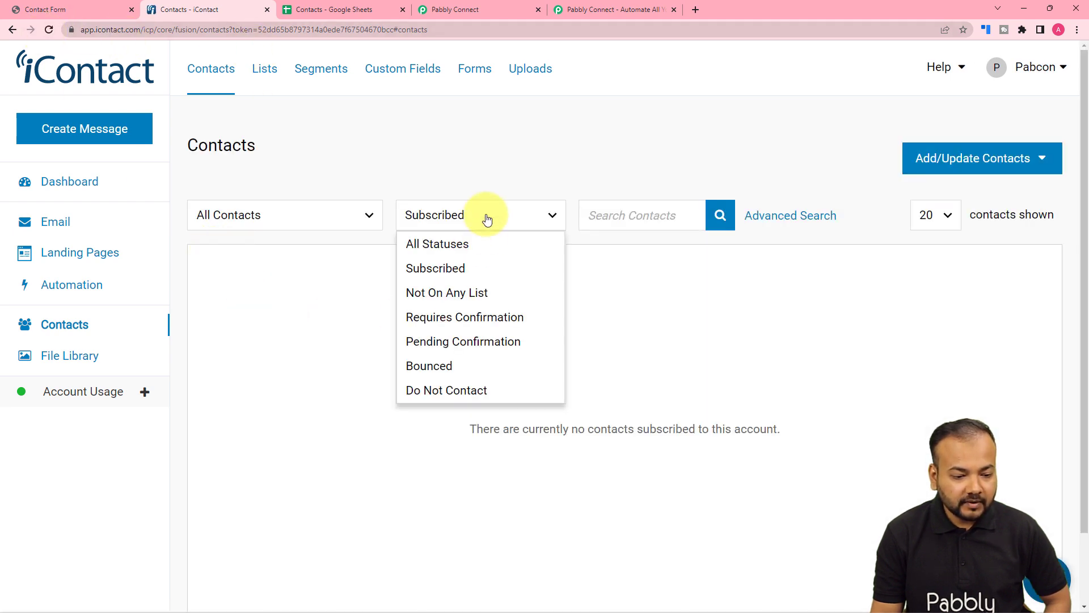
click(477, 244)
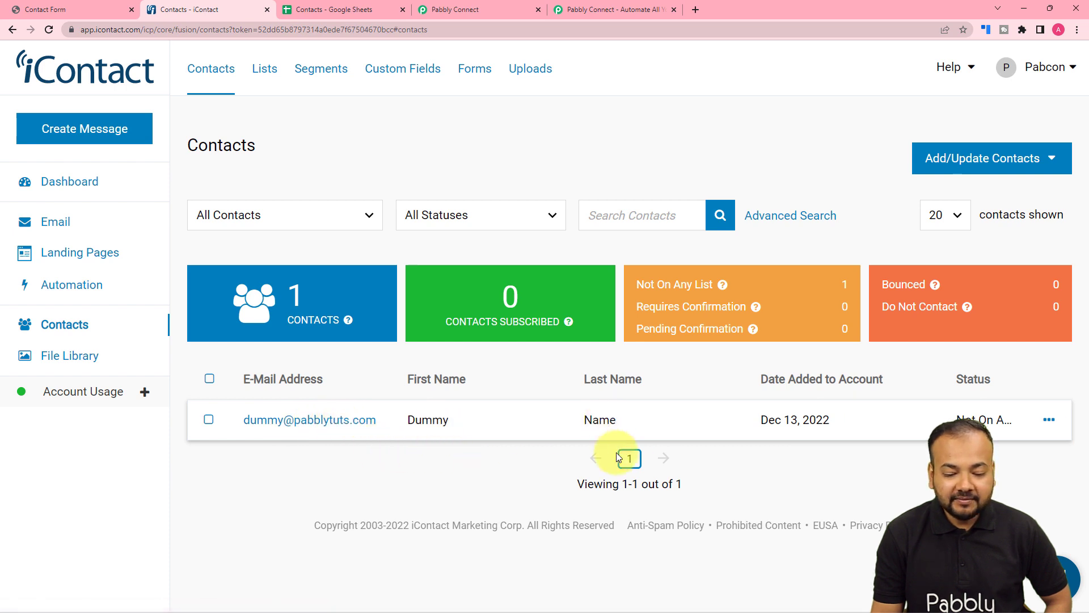
- Go back to Pabbly Connect and collapse the iContact action and the Google Sheets trigger to view the whole workflow
click(431, 11)
scroll(357, 253, up, 5)
scroll(159, 250, up, 10)
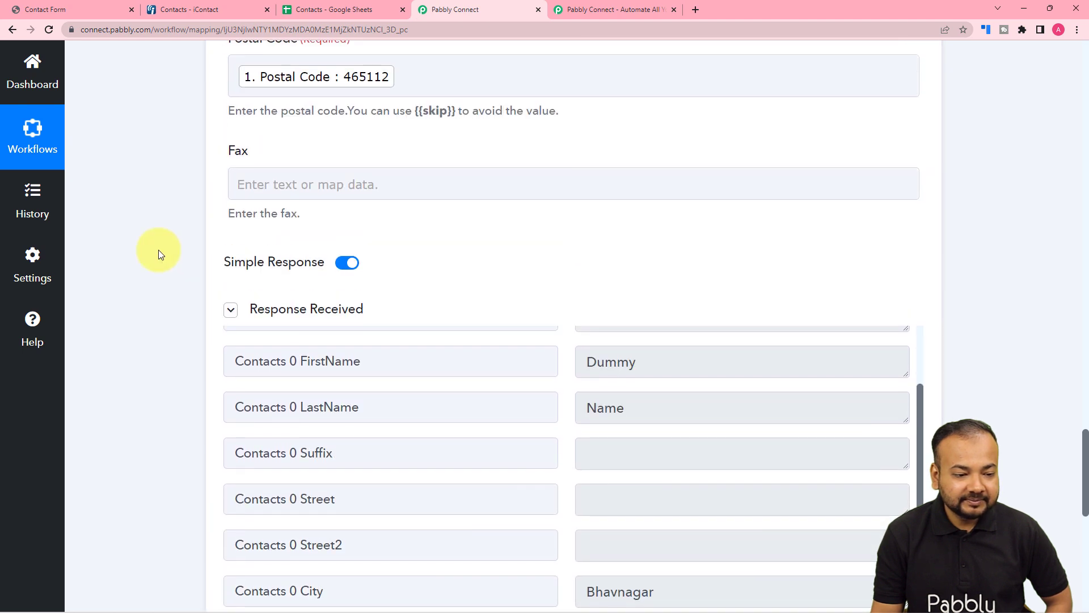
scroll(159, 249, up, 12)
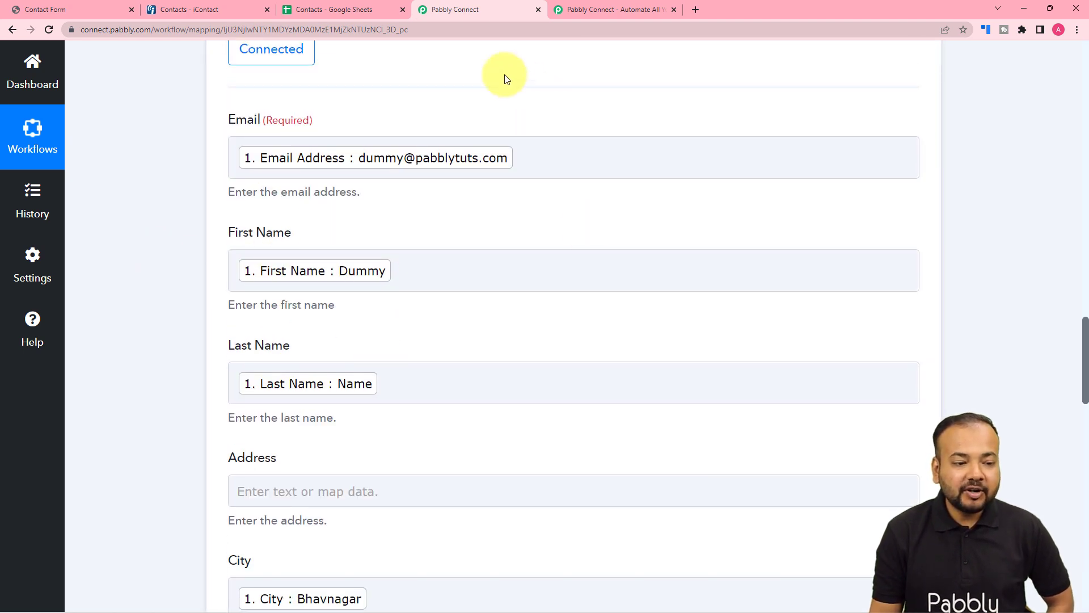
click(335, 8)
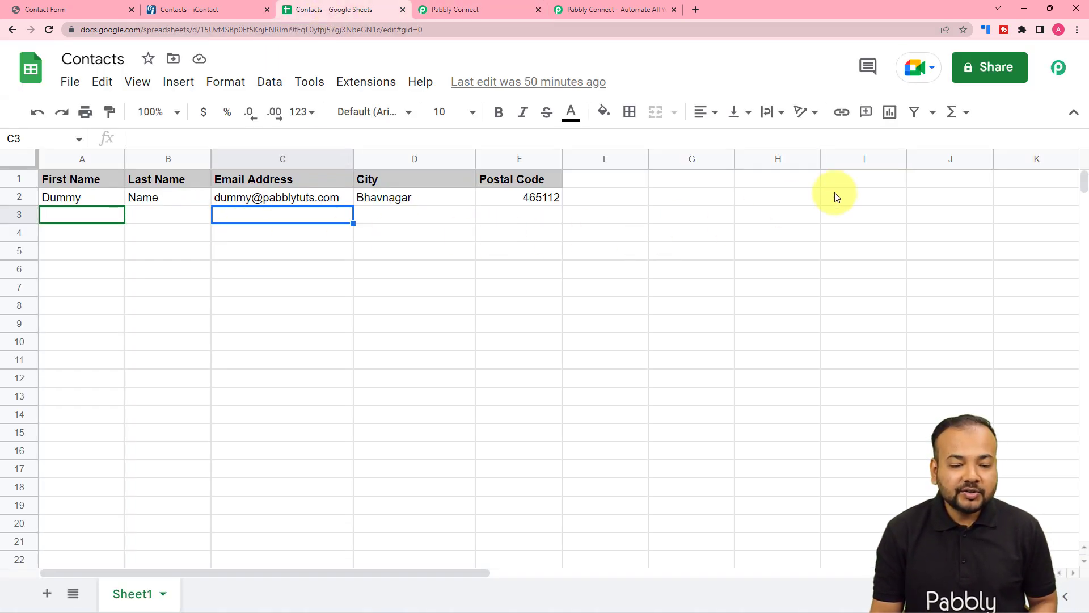
click(492, 16)
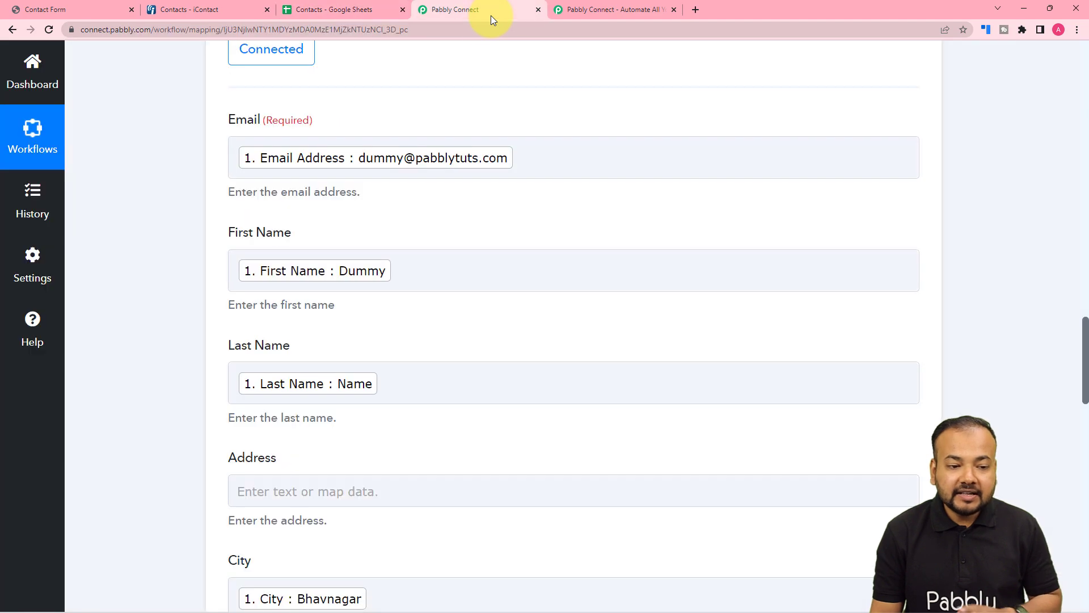
scroll(671, 147, up, 7)
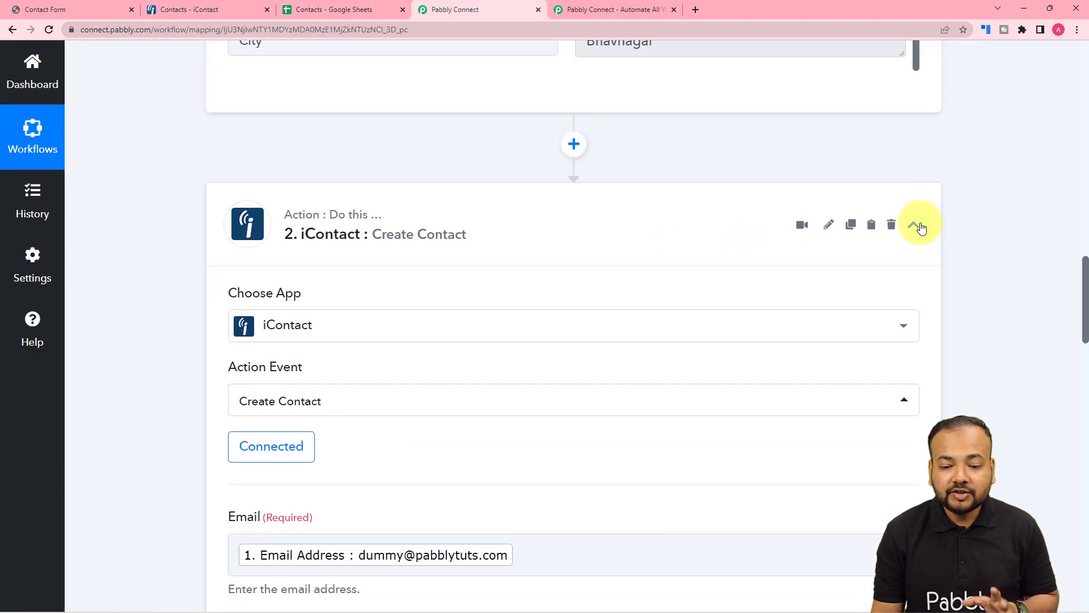
scroll(992, 226, up, 10)
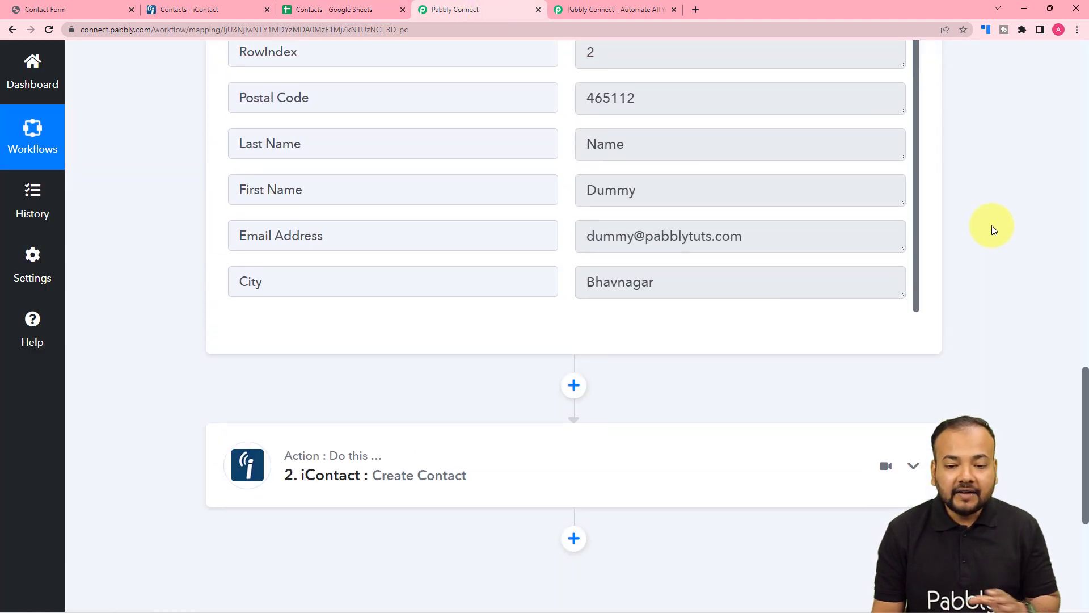
scroll(992, 226, up, 13)
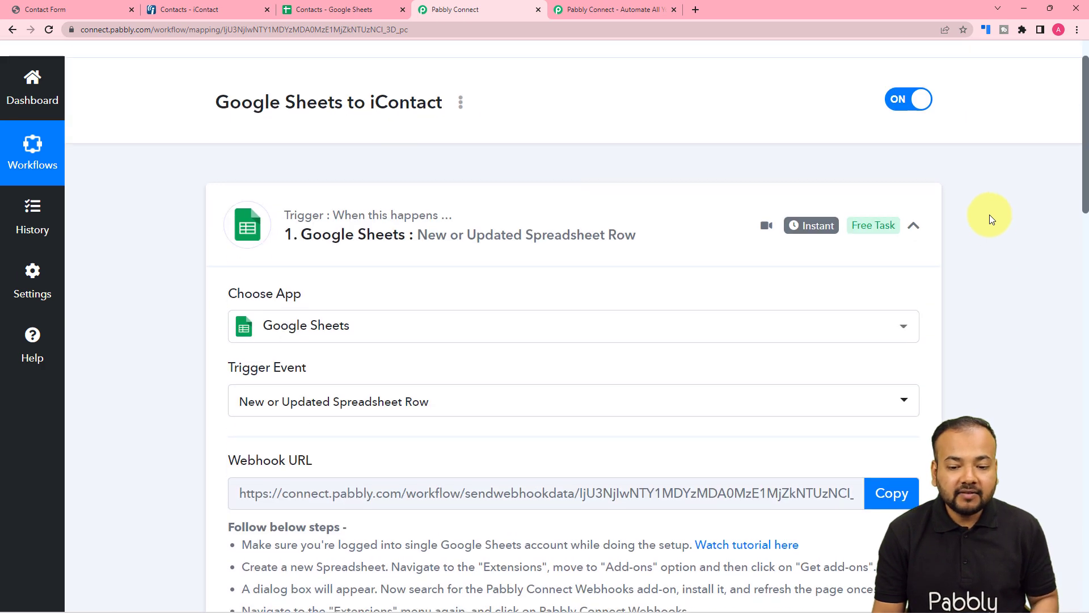
click(937, 228)
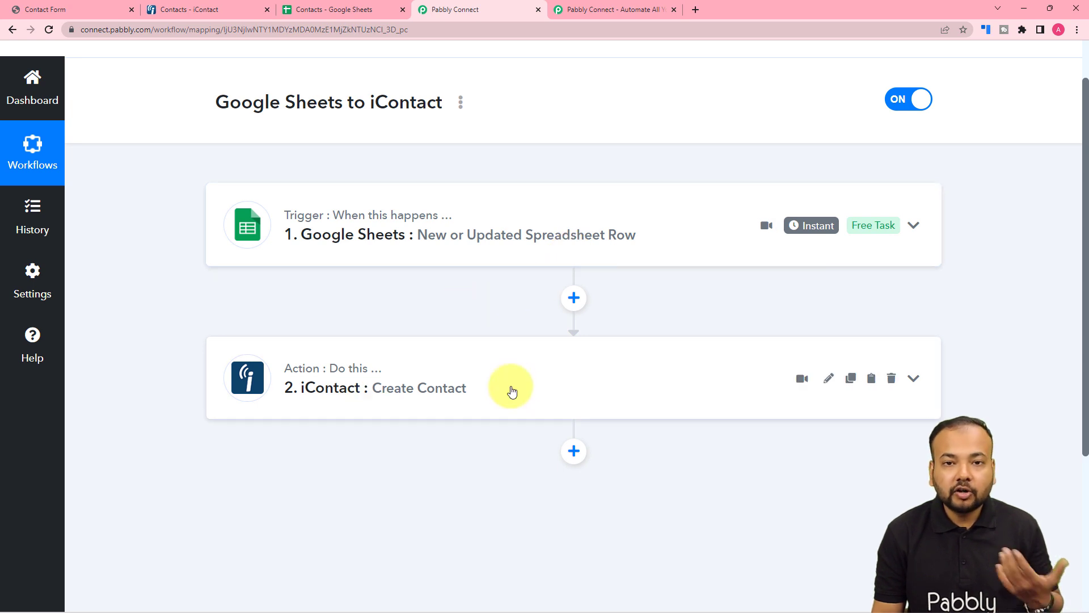
- Switch to the Contacts spreadsheet in Google Sheets and enter Demo as the First Name in row 3
click(353, 10)
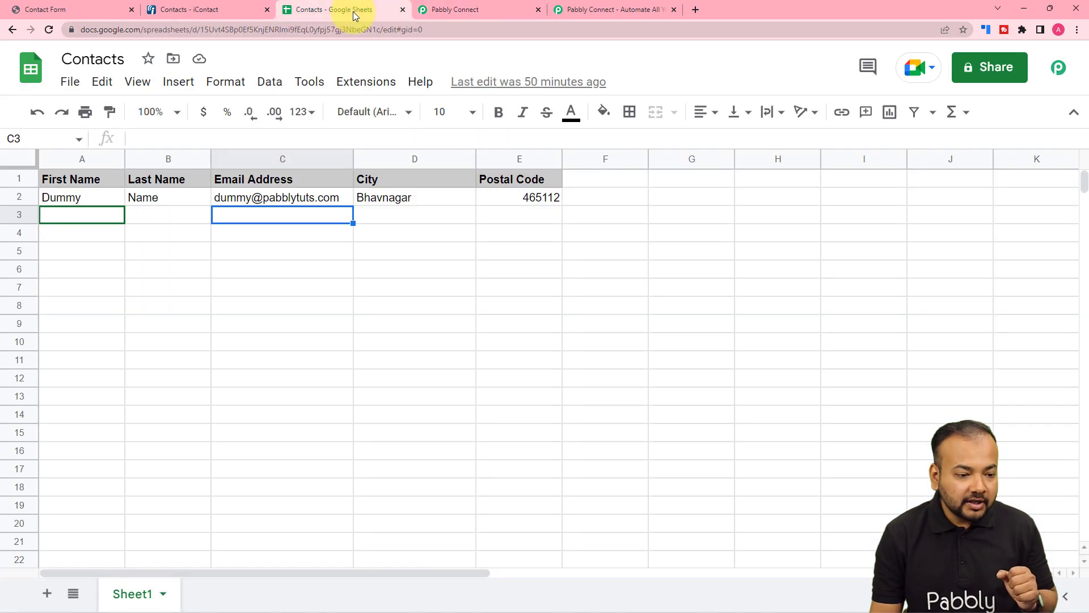
double_click(117, 215)
text(D)
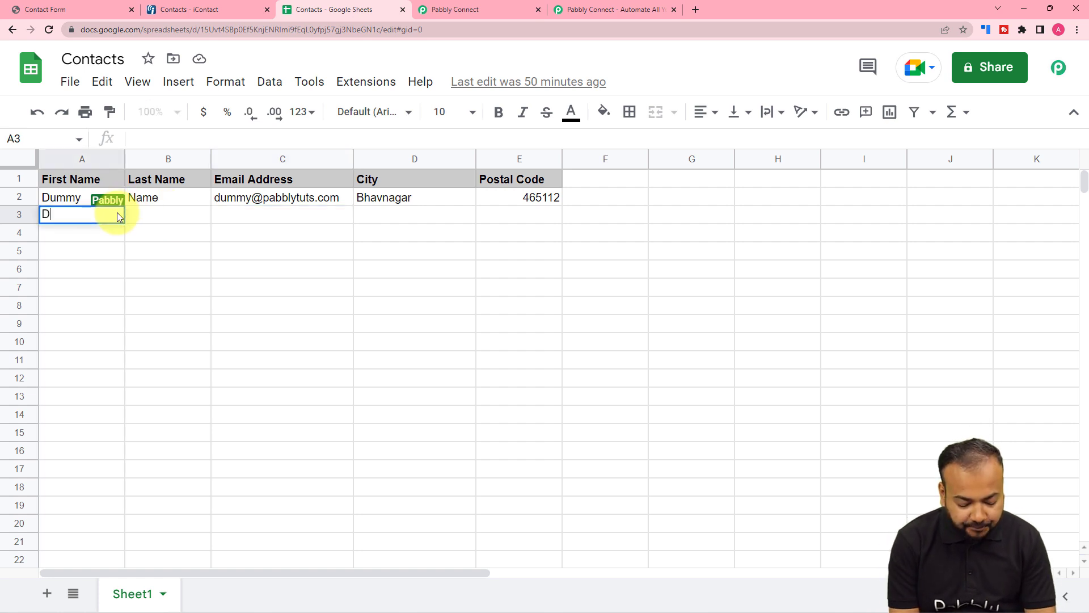
text(emo Perso)
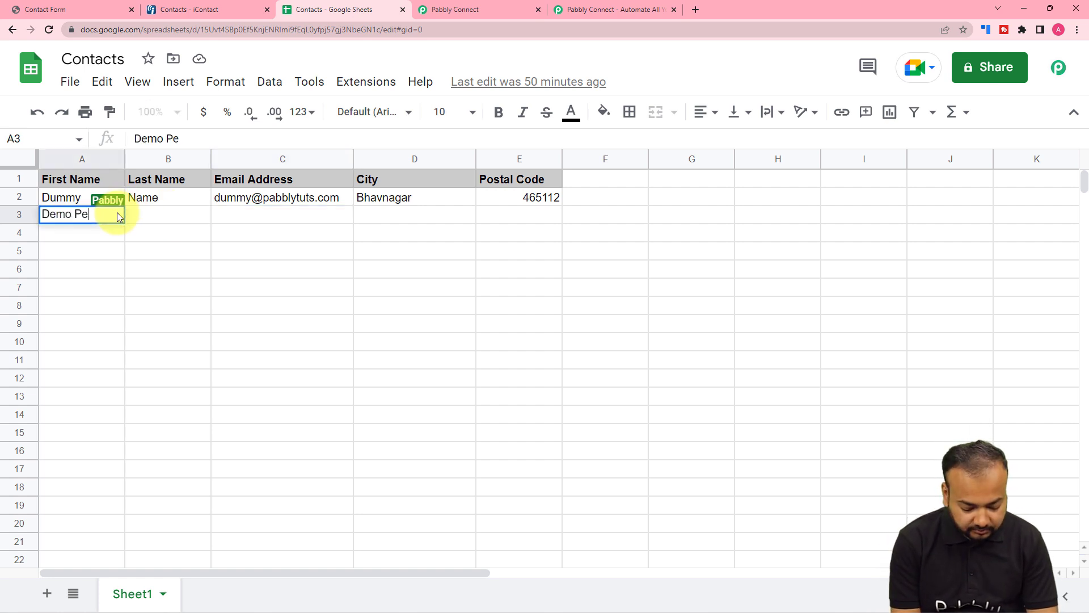
key(BackSpace)
key(BackSpace)
key(BackSpace)
key(BackSpace)
key(BackSpace)
key(BackSpace)
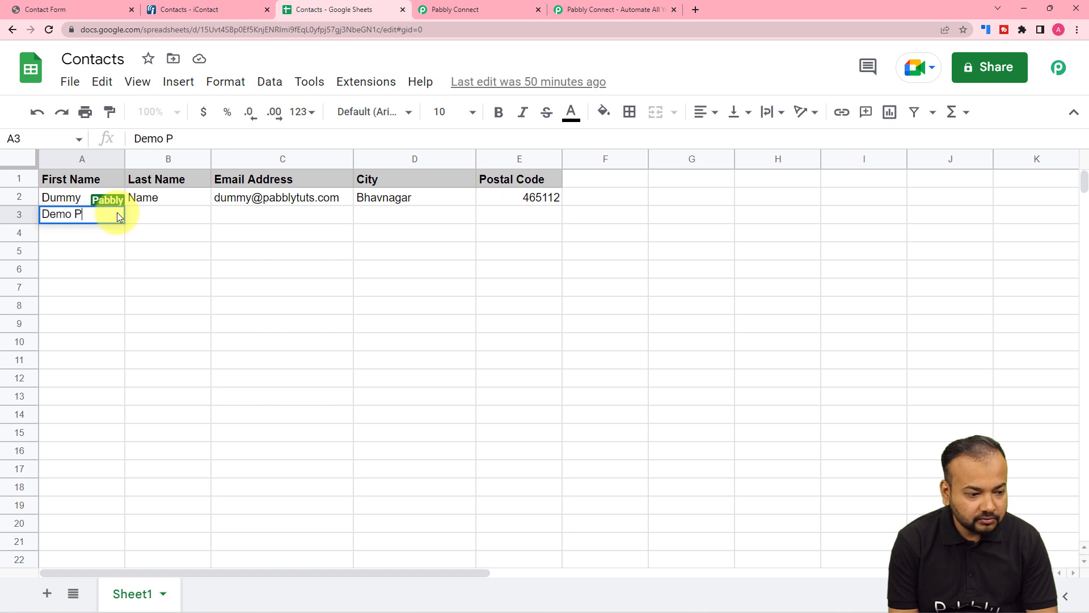
click(117, 212)
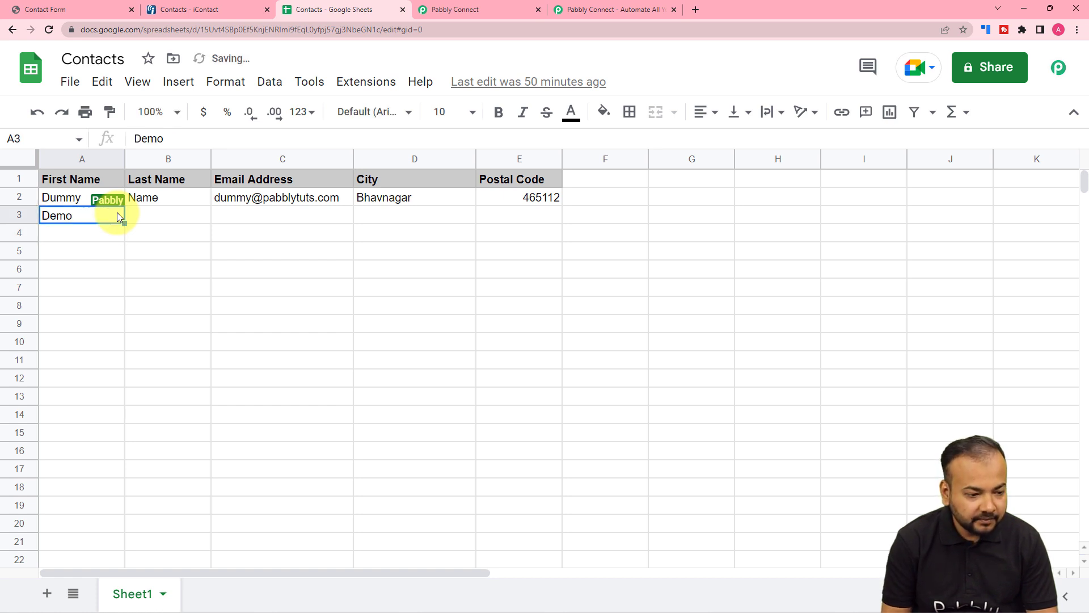
- Complete row 3 with Person as Last Name, the contact's email address, Bhopal as City and the postal code
key(Tab)
text(Person)
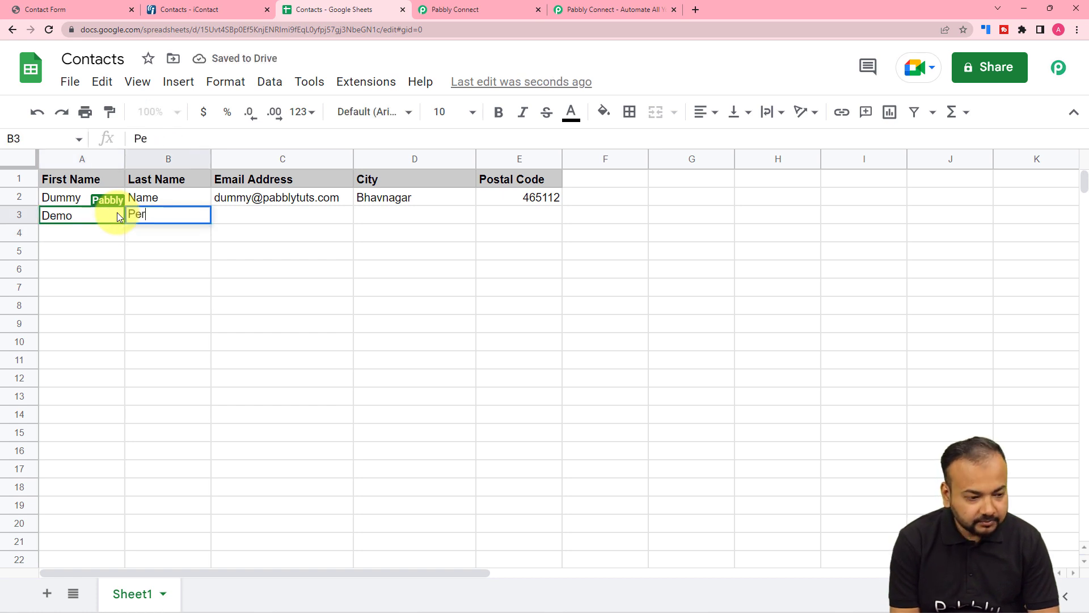
key(Tab)
key(Tab)
text(Bhopal)
key(Tab)
text(46200)
text(01)
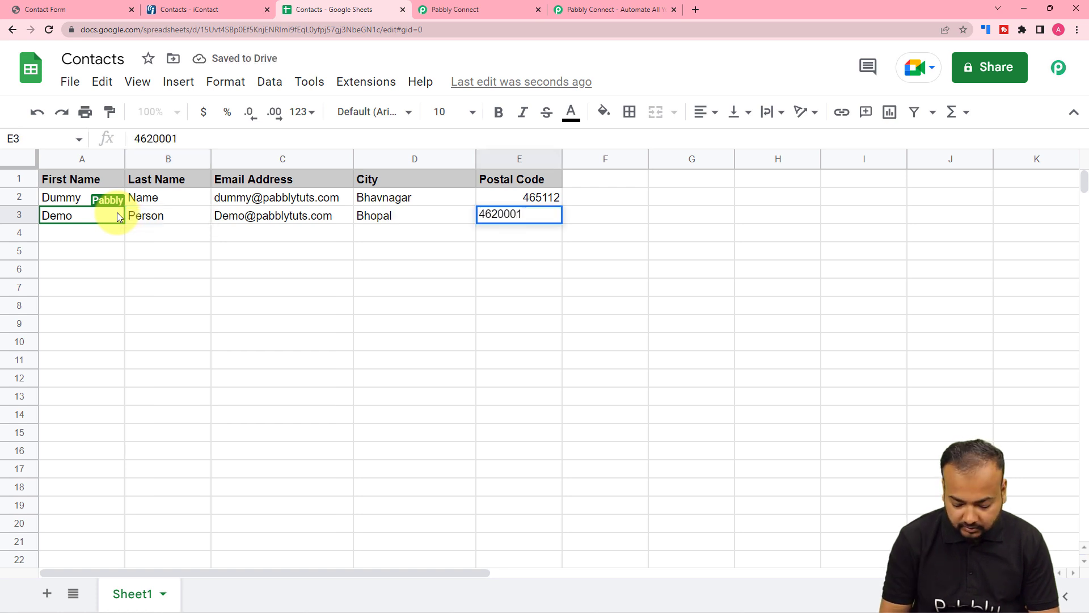
key(Return)
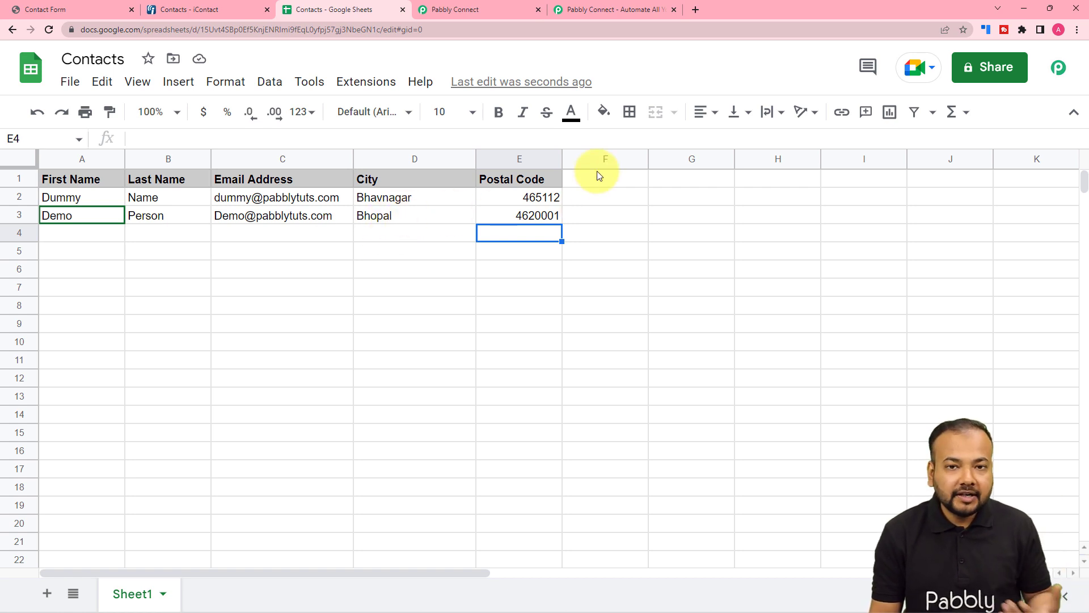
- Reload the iContact contacts list to check for the contact from row 3, and return to the Pabbly Connect workflow
click(178, 10)
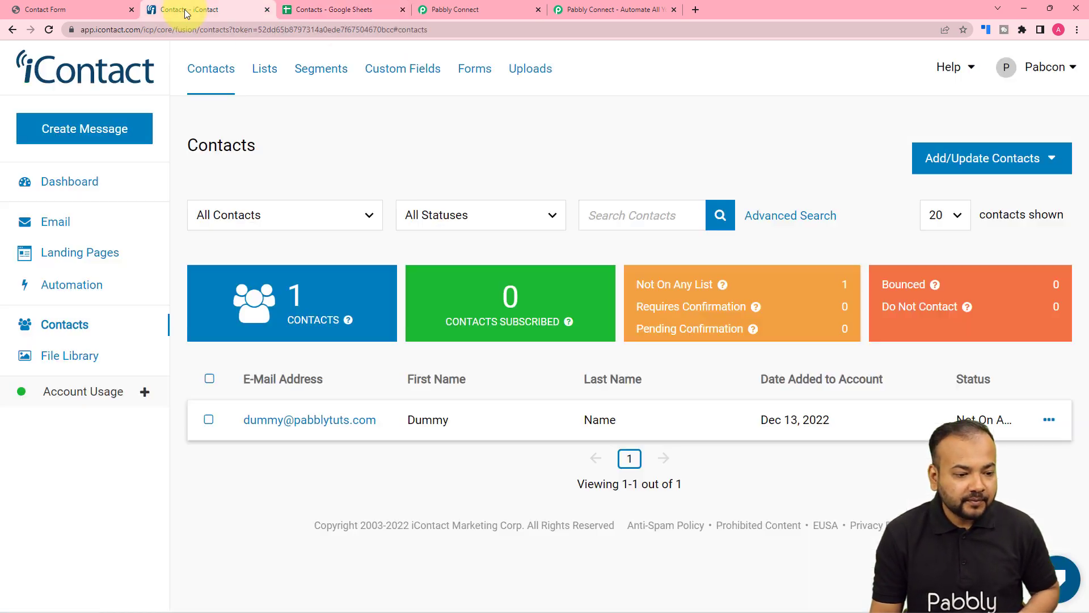
click(48, 30)
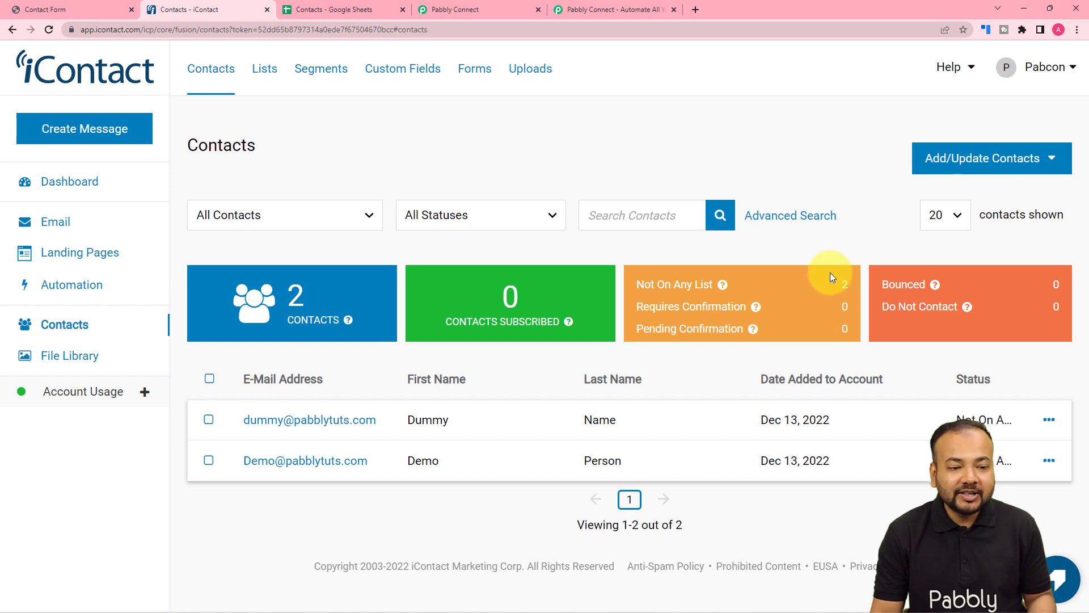
click(464, 5)
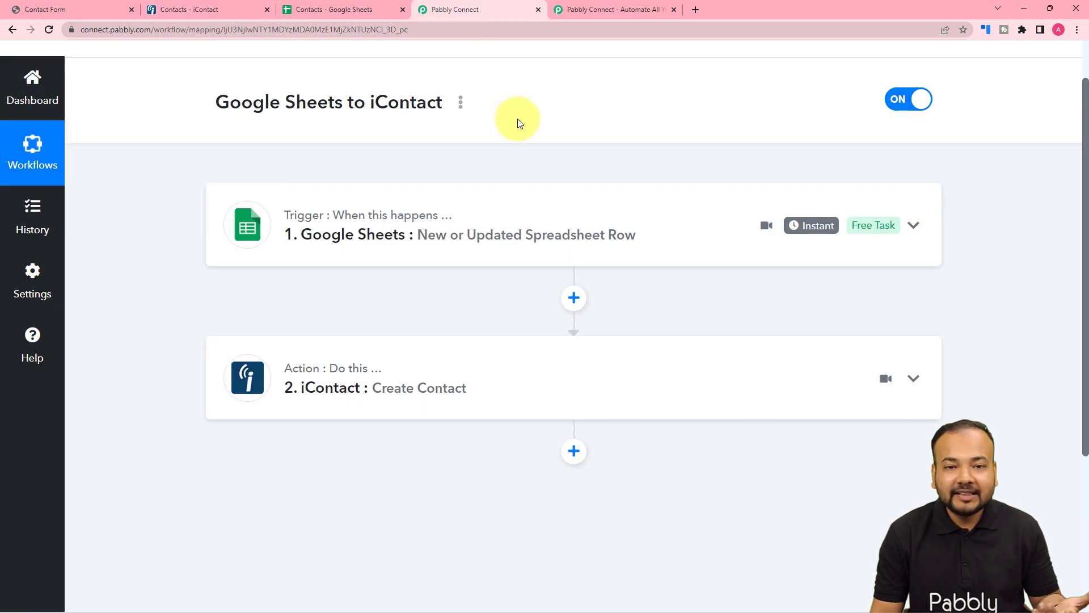